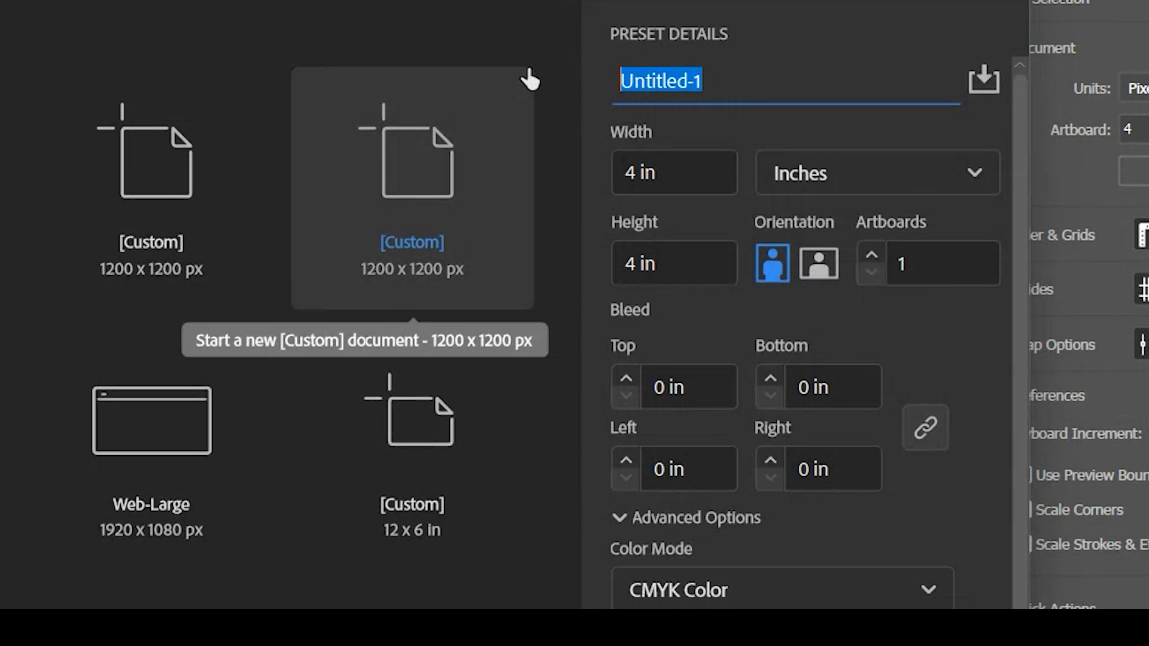
Name the new document preset with the designer's initials and surname followed by _Glyph
{"action": "type", "text": "AM"}
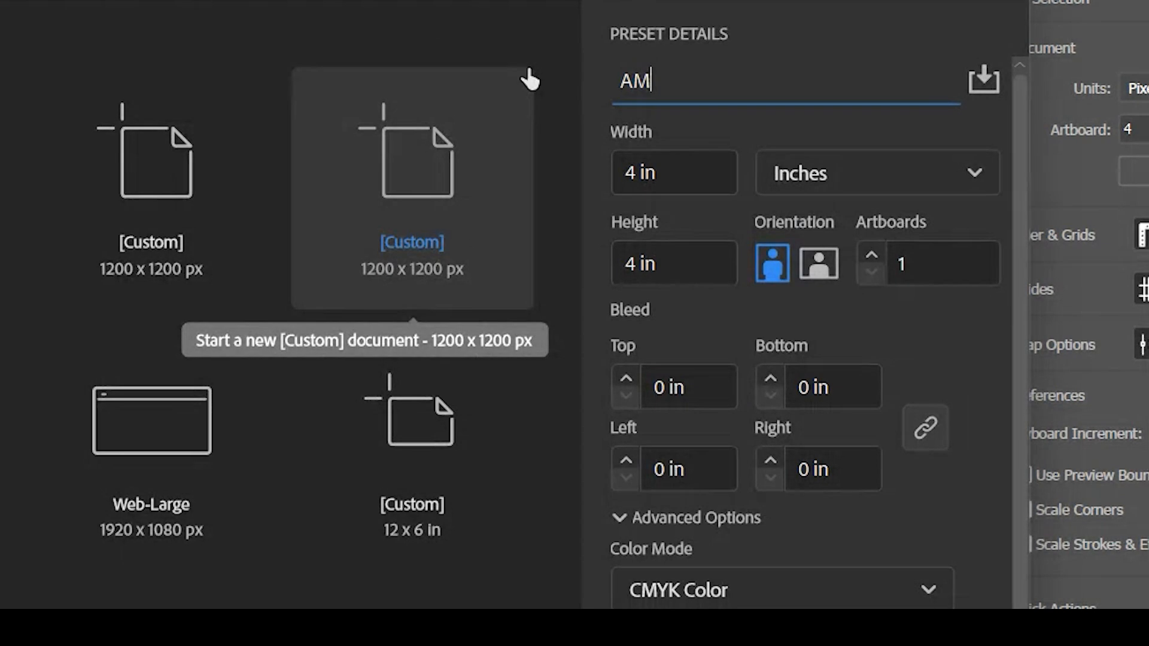
{"action": "type", "text": "_Umberger_"}
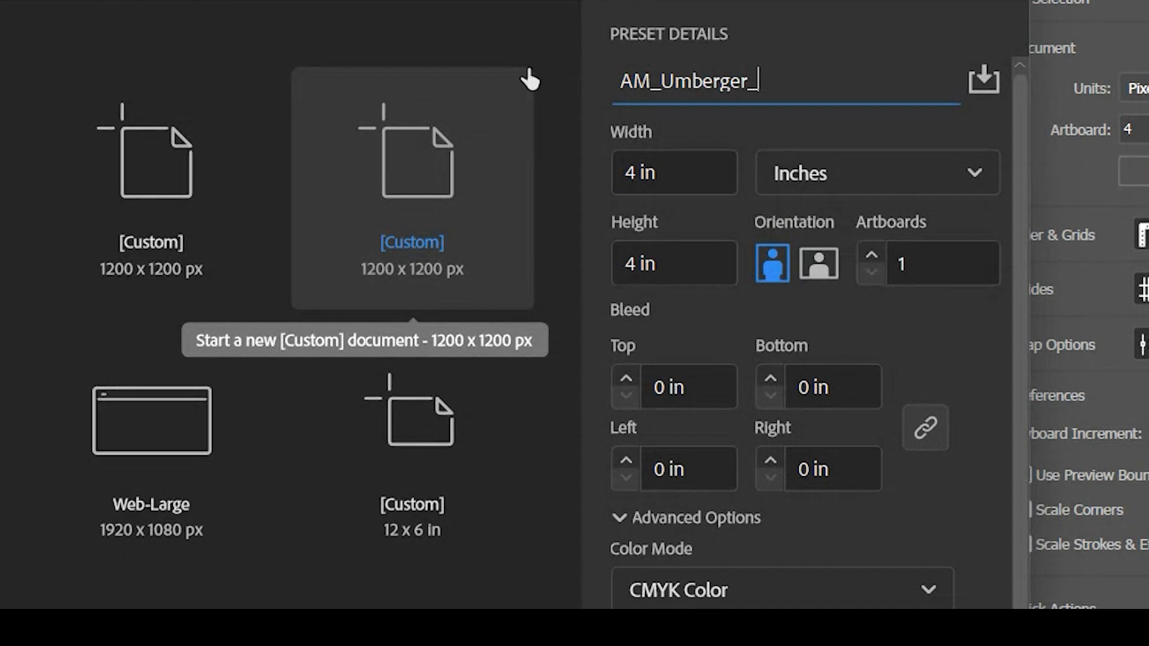
{"action": "type", "text": "Glyph"}
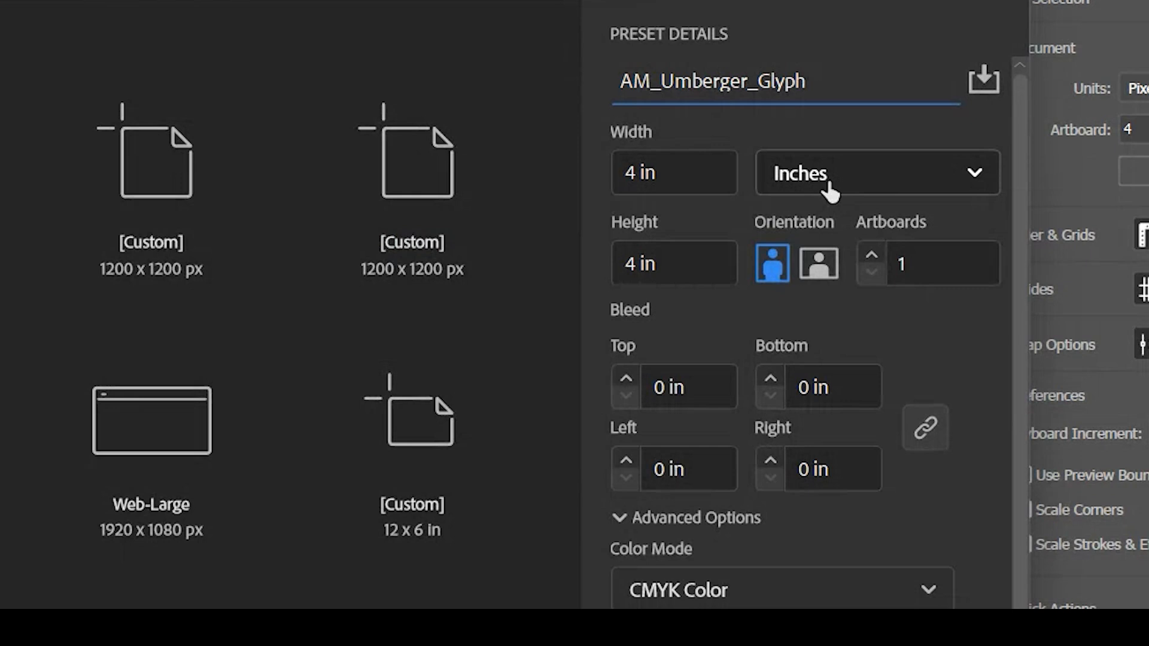
Switch the document units to Pixels and set the width to 1000 px and the height to 300 px
{"action": "left_click", "coordinate": [829, 185]}
{"action": "left_click", "coordinate": [827, 226]}
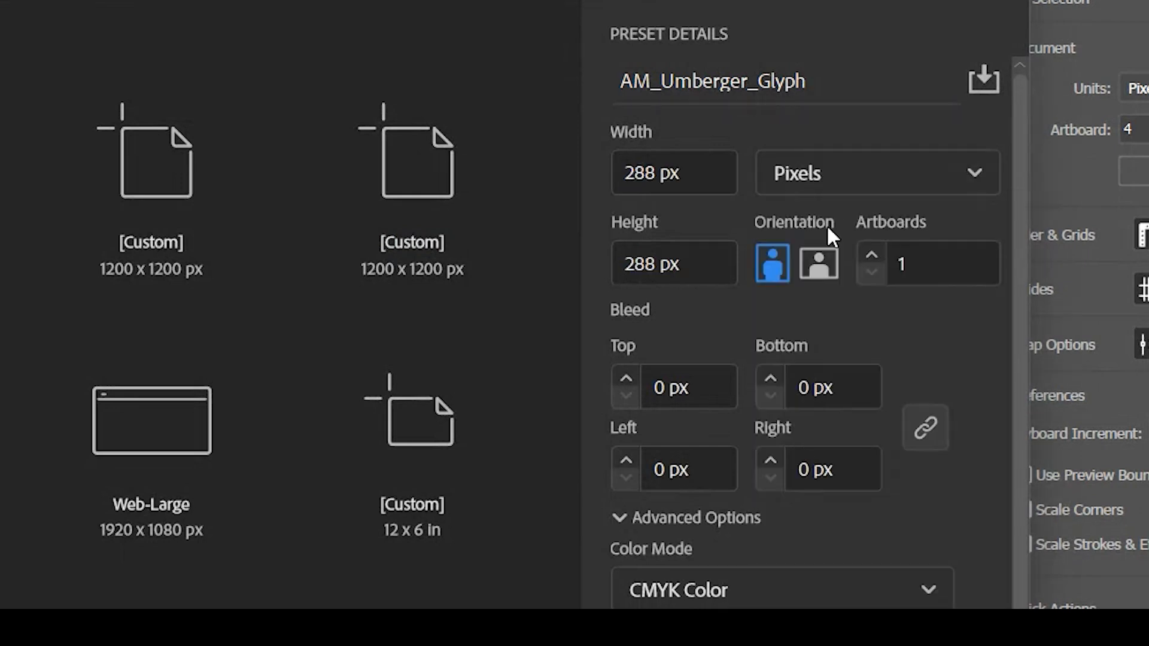
{"action": "left_click", "coordinate": [648, 172]}
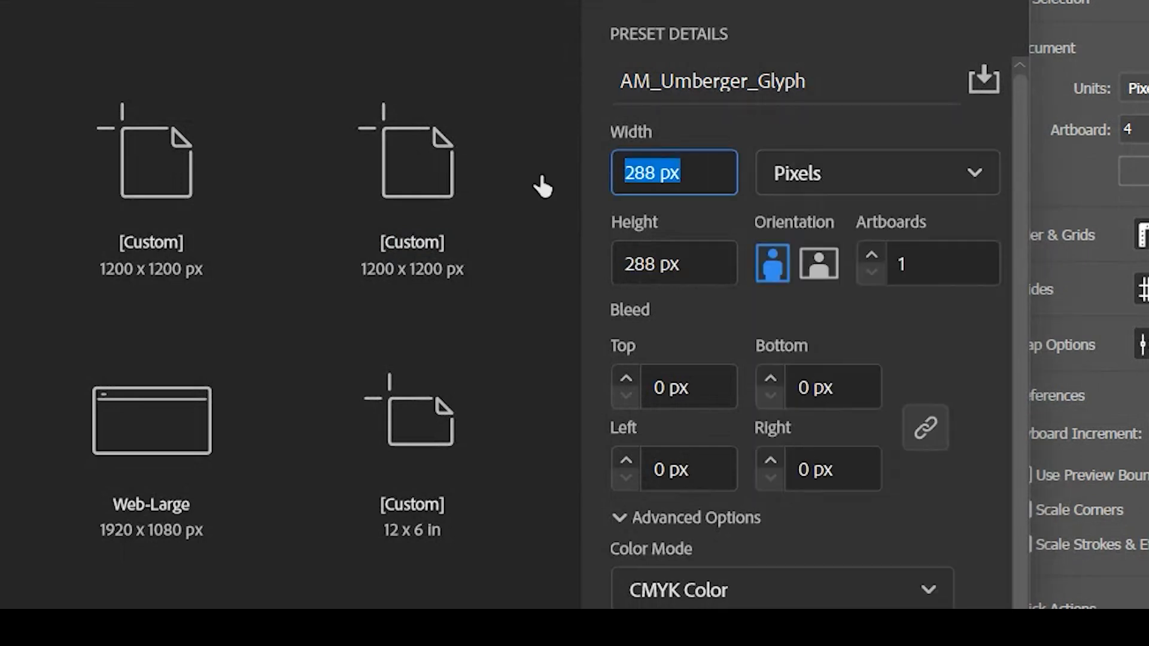
{"action": "type", "text": "1000"}
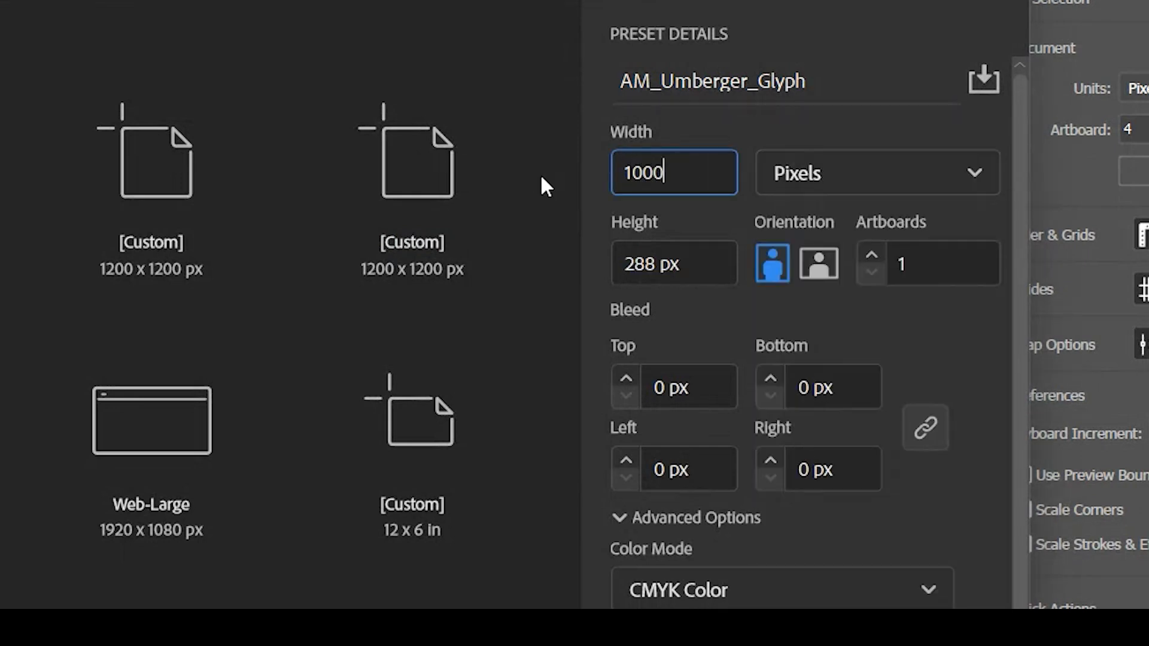
{"action": "left_click", "coordinate": [673, 262]}
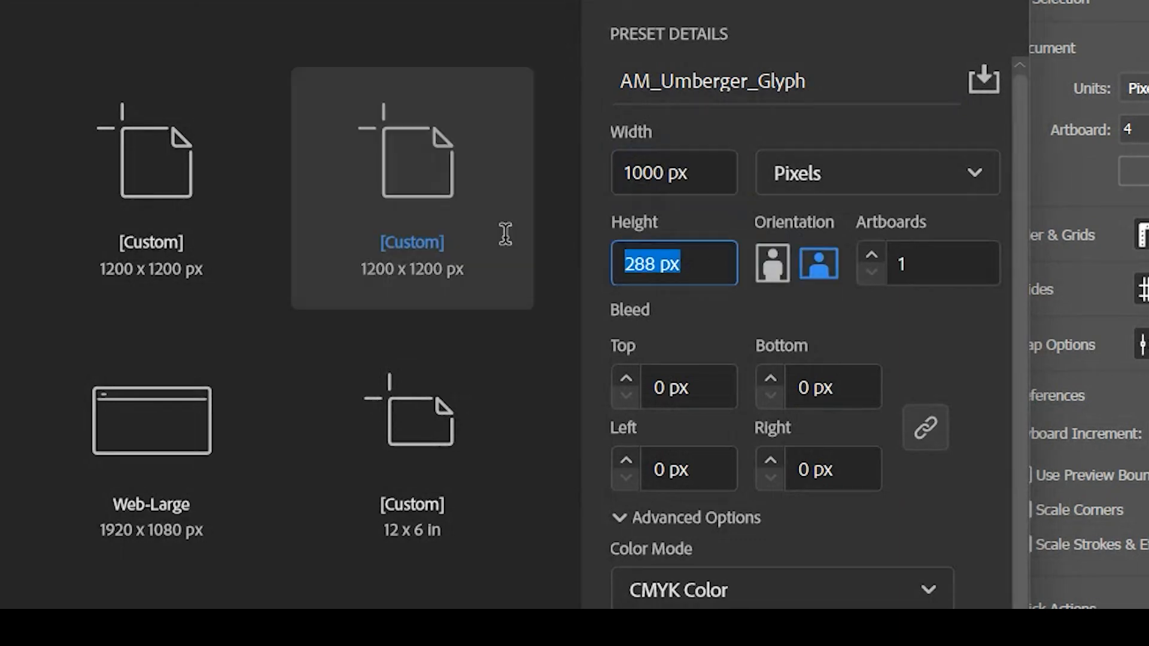
{"action": "type", "text": "3000"}
{"action": "key", "text": "BackSpace"}
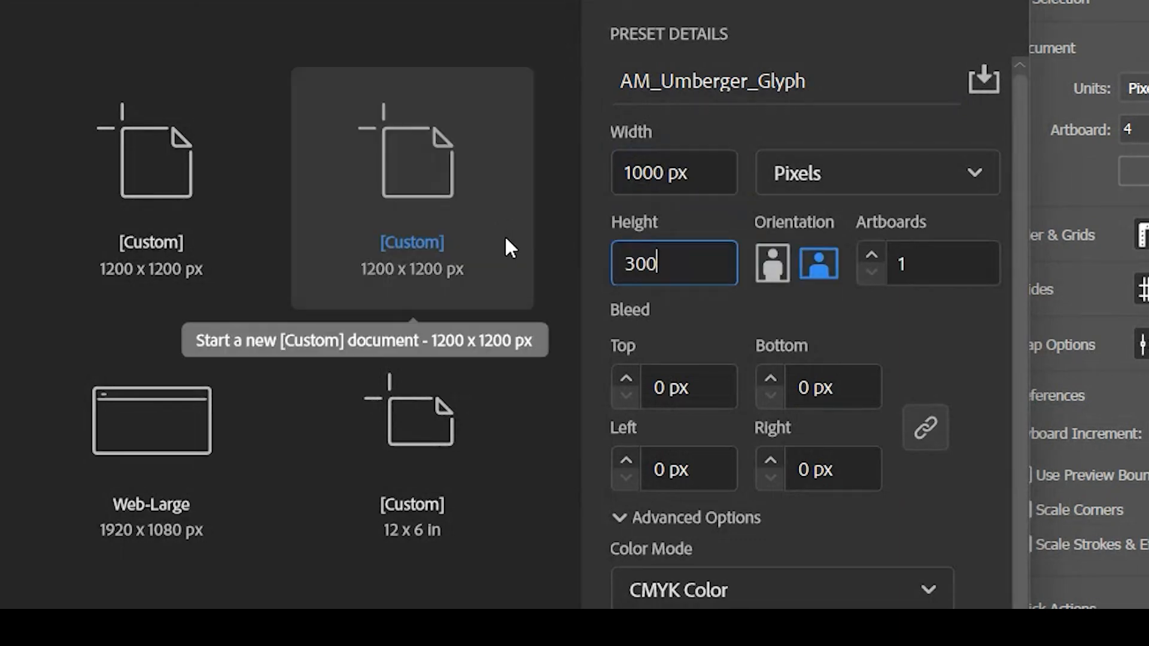
Increase the number of artboards in the new document to 4
{"action": "left_click", "coordinate": [870, 256]}
{"action": "left_click", "coordinate": [870, 256]}
{"action": "left_click", "coordinate": [871, 256]}
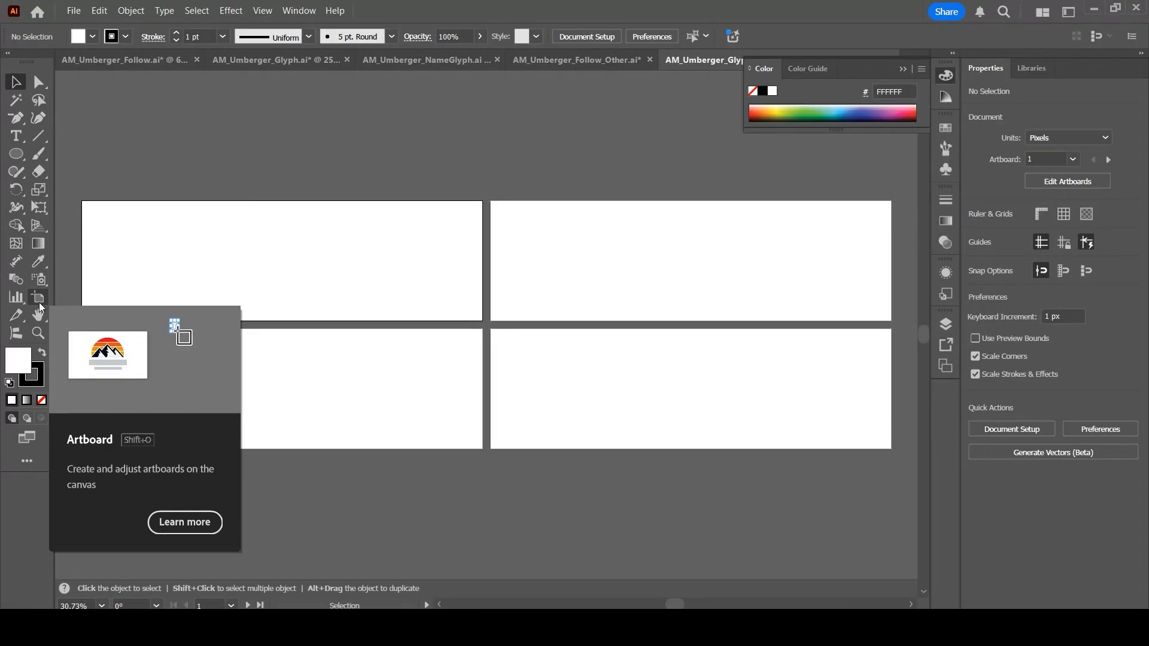
With the Artboard tool, rearrange all artboards into a single vertical column layout
{"action": "left_click", "coordinate": [113, 518]}
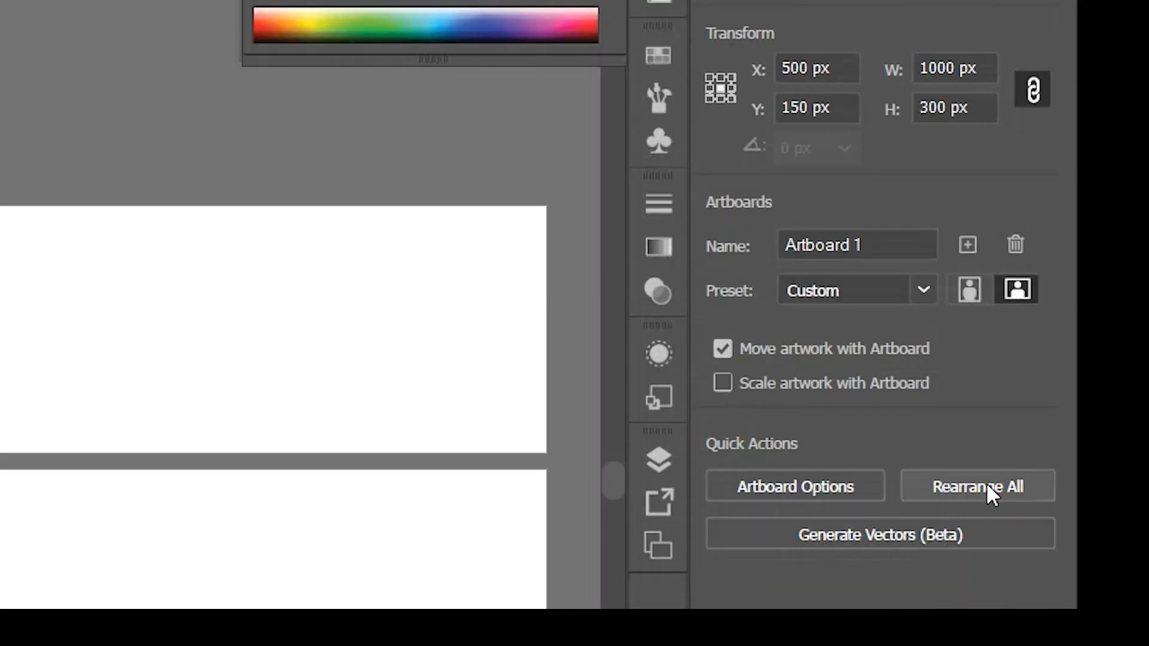
{"action": "left_click", "coordinate": [987, 484]}
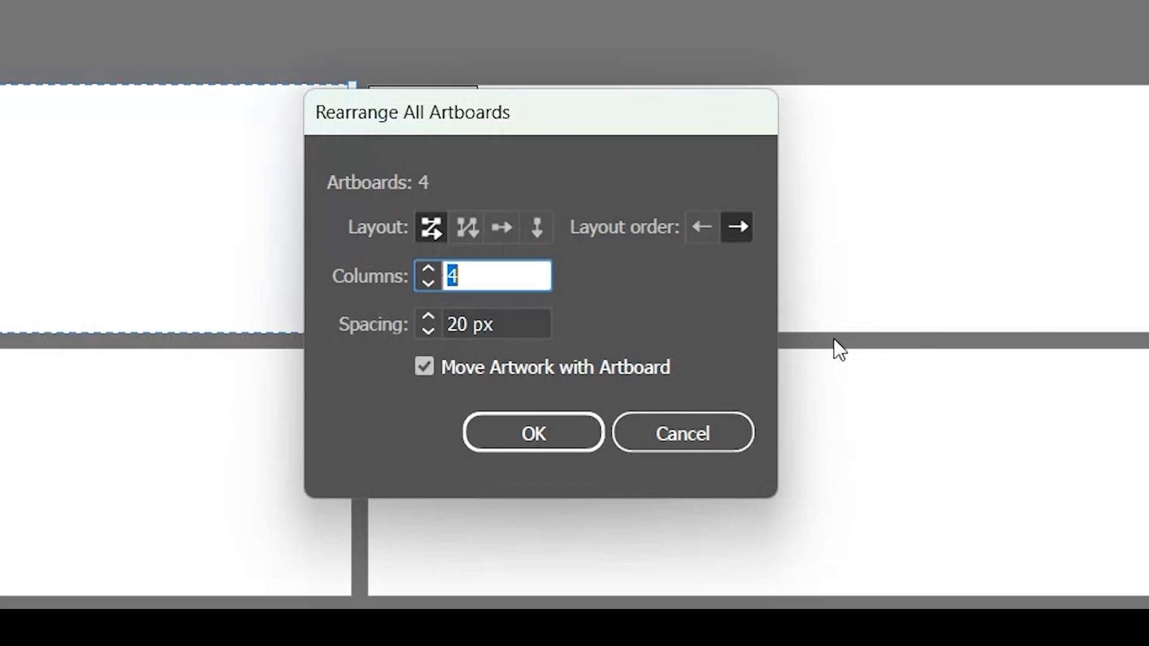
{"action": "left_click", "coordinate": [543, 238]}
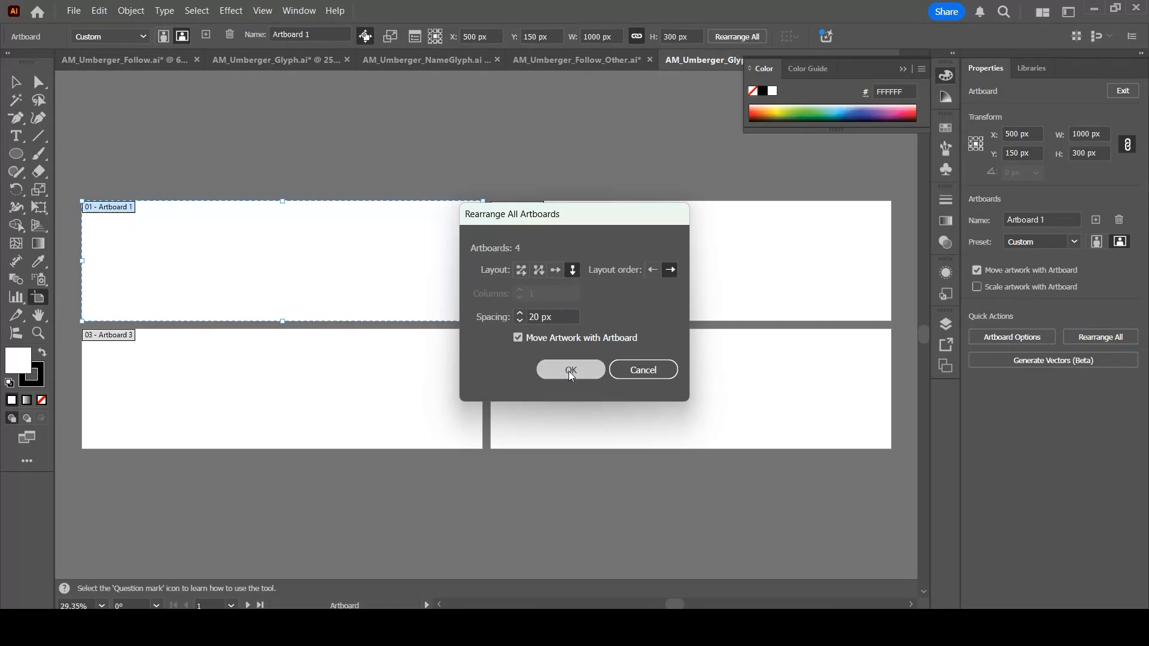
{"action": "left_click", "coordinate": [533, 434]}
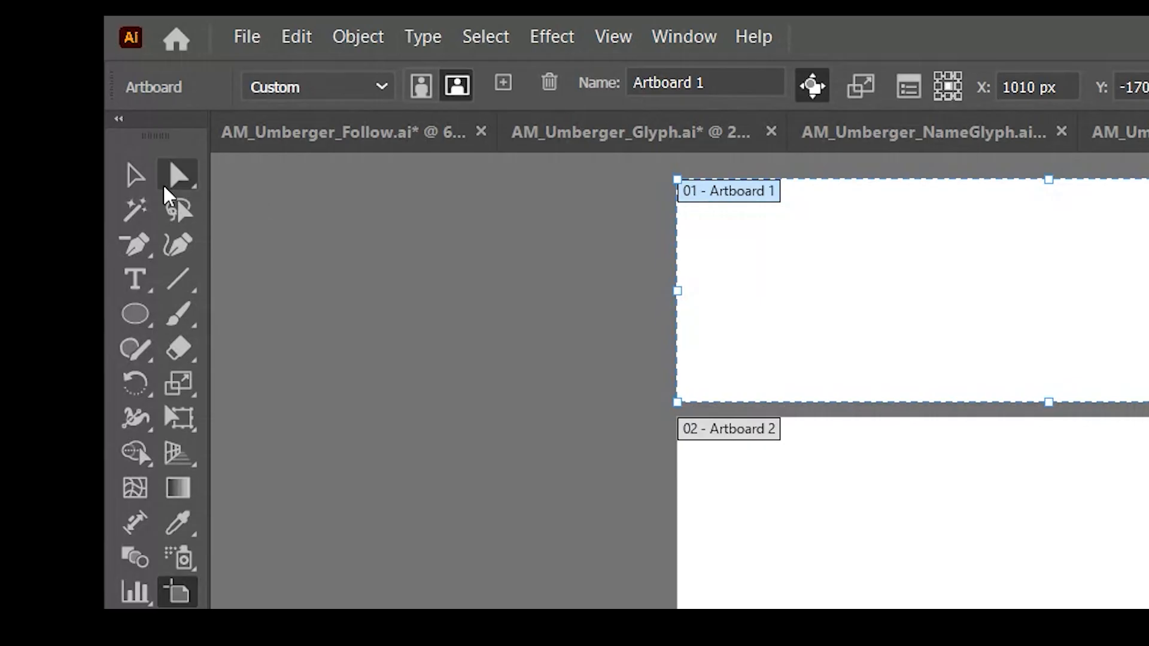
{"action": "left_click", "coordinate": [16, 84]}
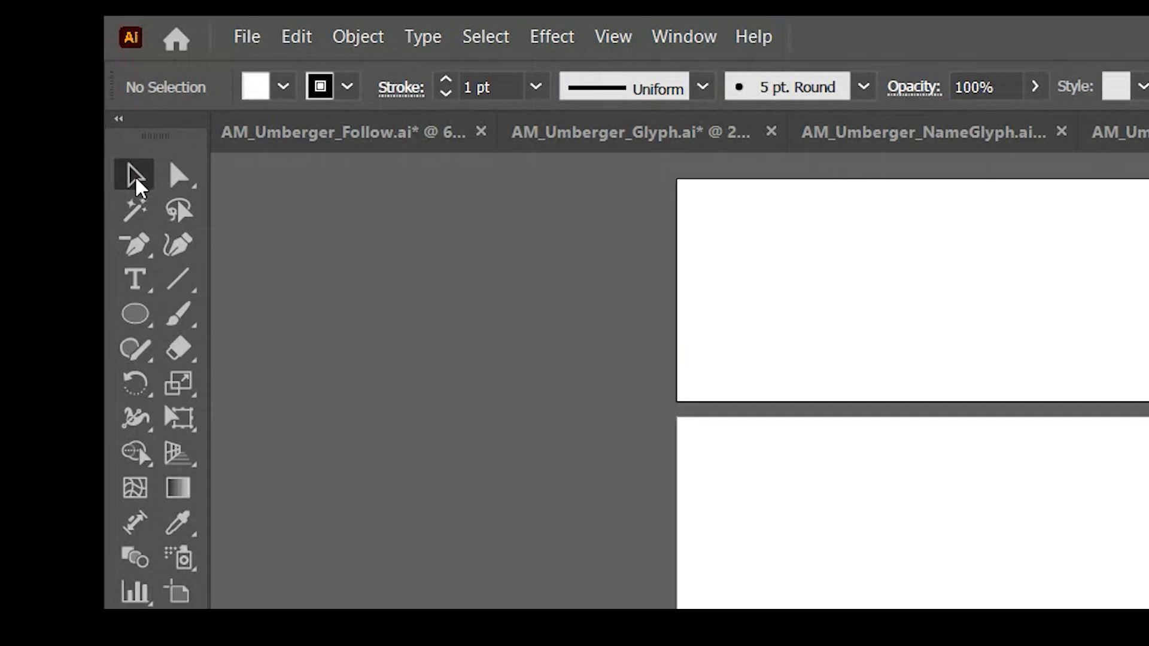
{"action": "left_click", "coordinate": [137, 282]}
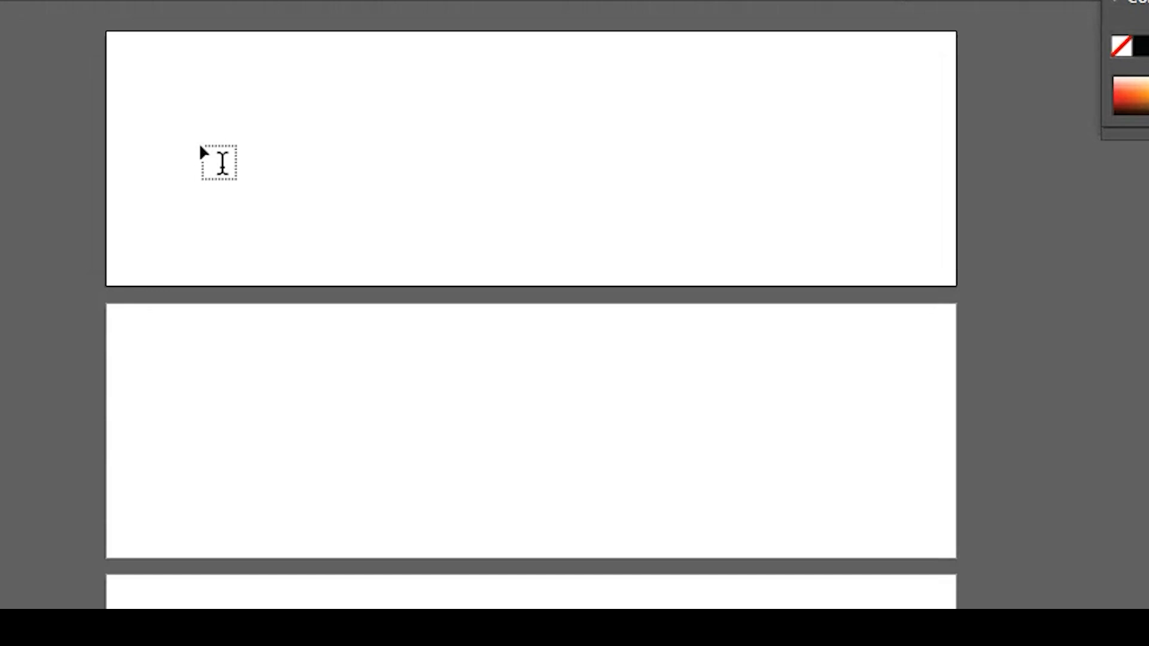
{"action": "left_click_drag", "start_coordinate": [180, 56], "coordinate": [757, 269]}
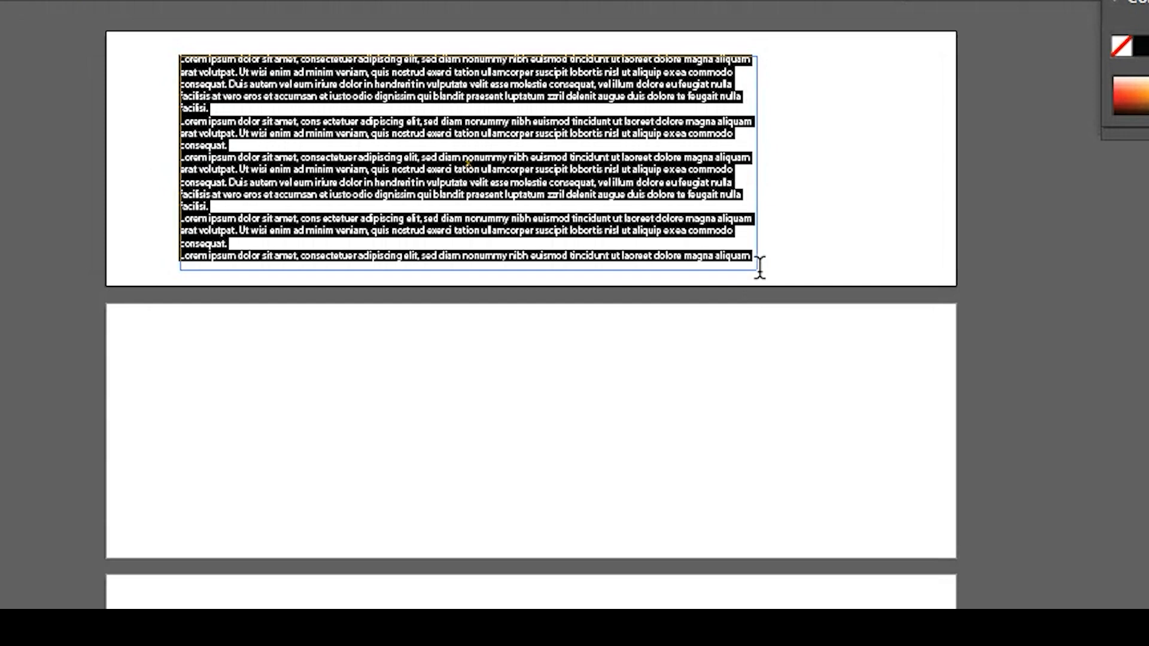
{"action": "key", "text": "Escape"}
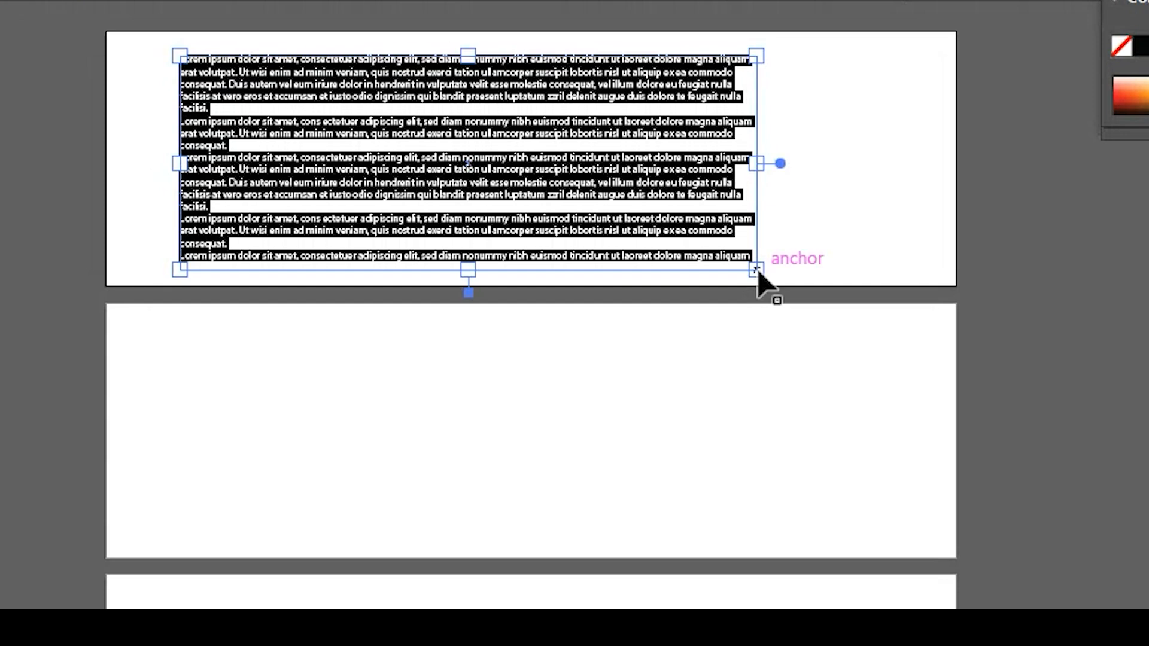
{"action": "key", "text": "Delete"}
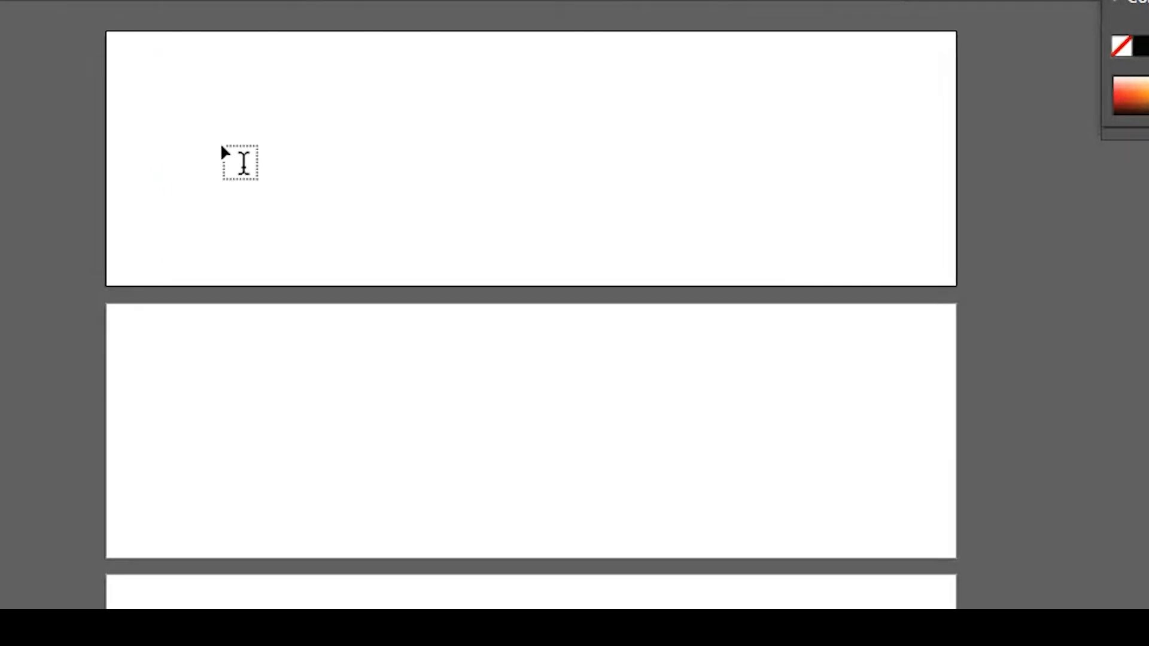
Create point text on the first artboard and enter the designer's surname as the text
{"action": "left_click", "coordinate": [196, 134]}
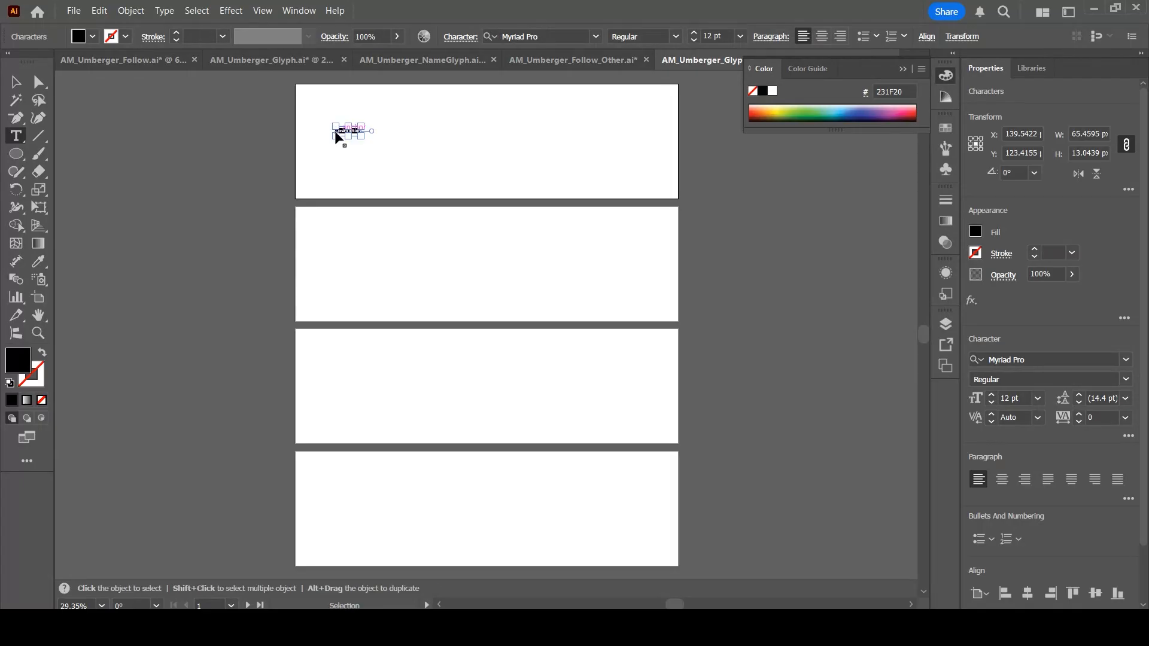
{"action": "key", "text": "ctrl+equal"}
{"action": "key", "text": "ctrl+equal"}
{"action": "key", "text": "ctrl+equal"}
{"action": "key", "text": "ctrl+equal"}
{"action": "key", "text": "ctrl+equal"}
{"action": "key", "text": "ctrl+equal"}
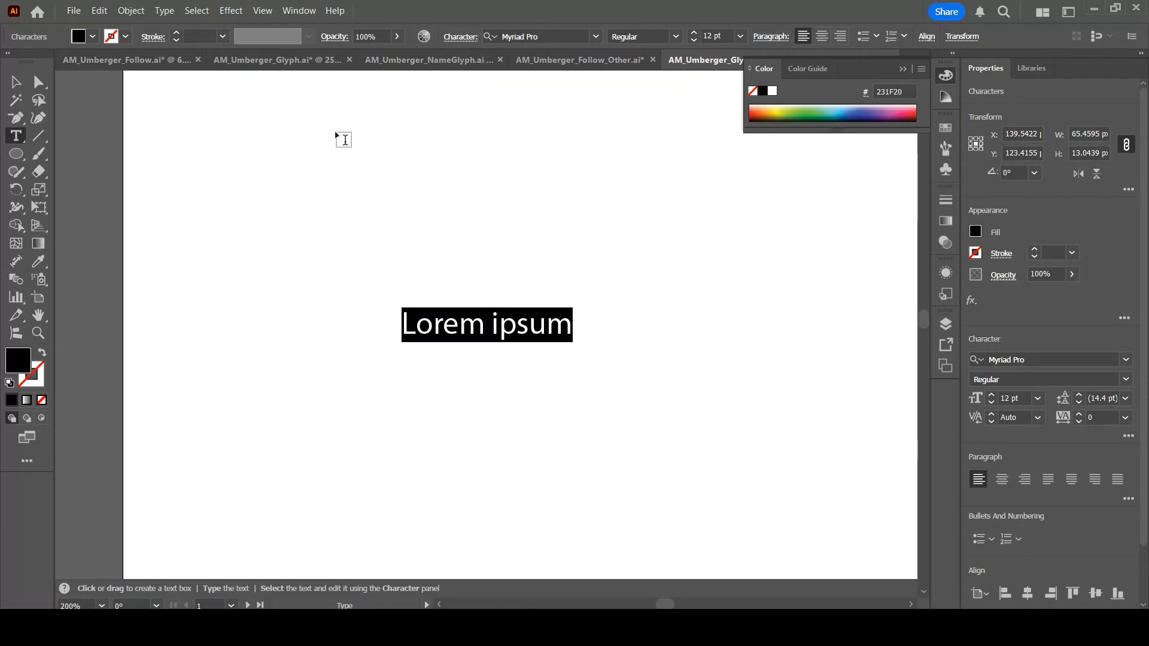
{"action": "type", "text": "U"}
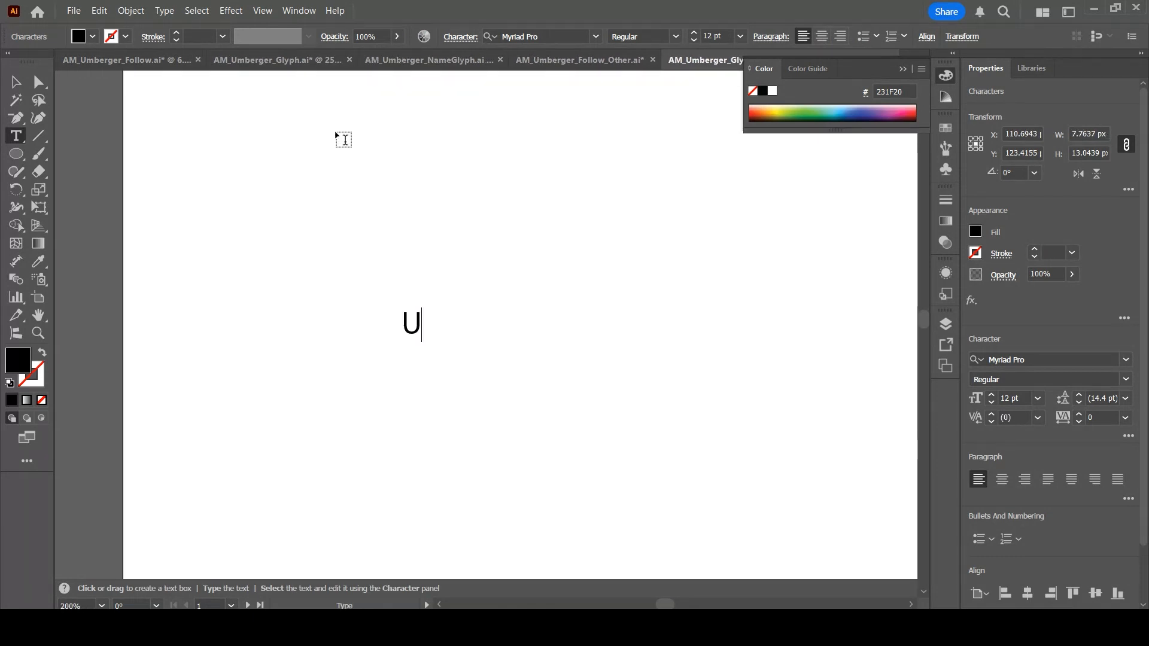
{"action": "type", "text": "mberger"}
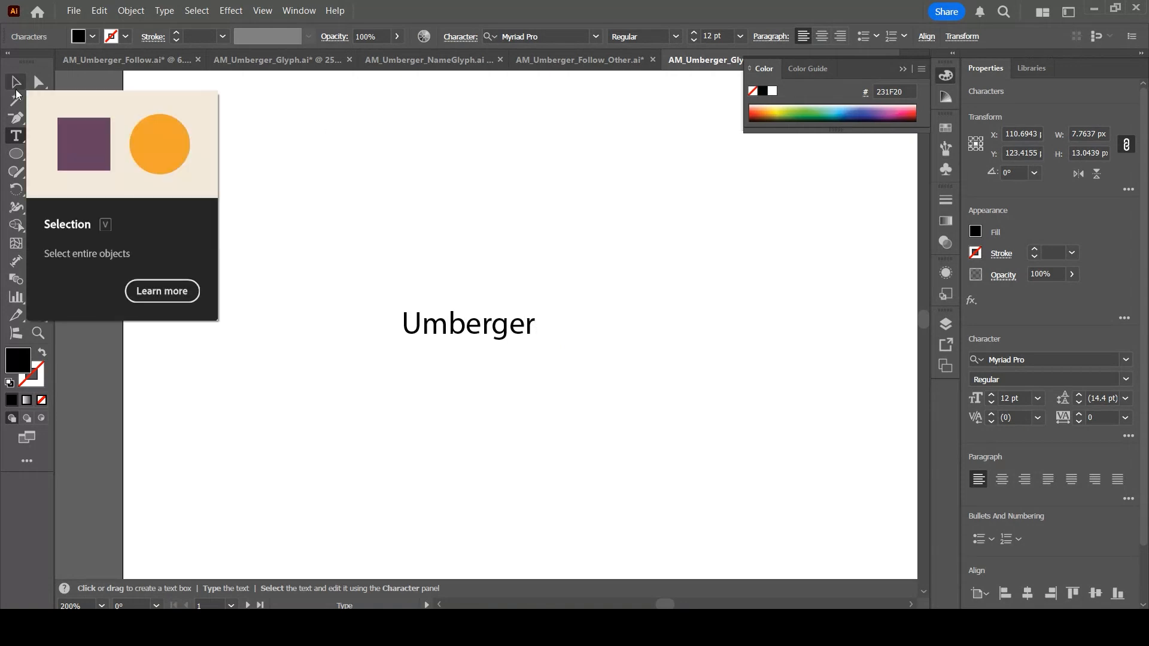
Scale the surname text up to about 194 pt and position it inside the first artboard
{"action": "left_click", "coordinate": [16, 84]}
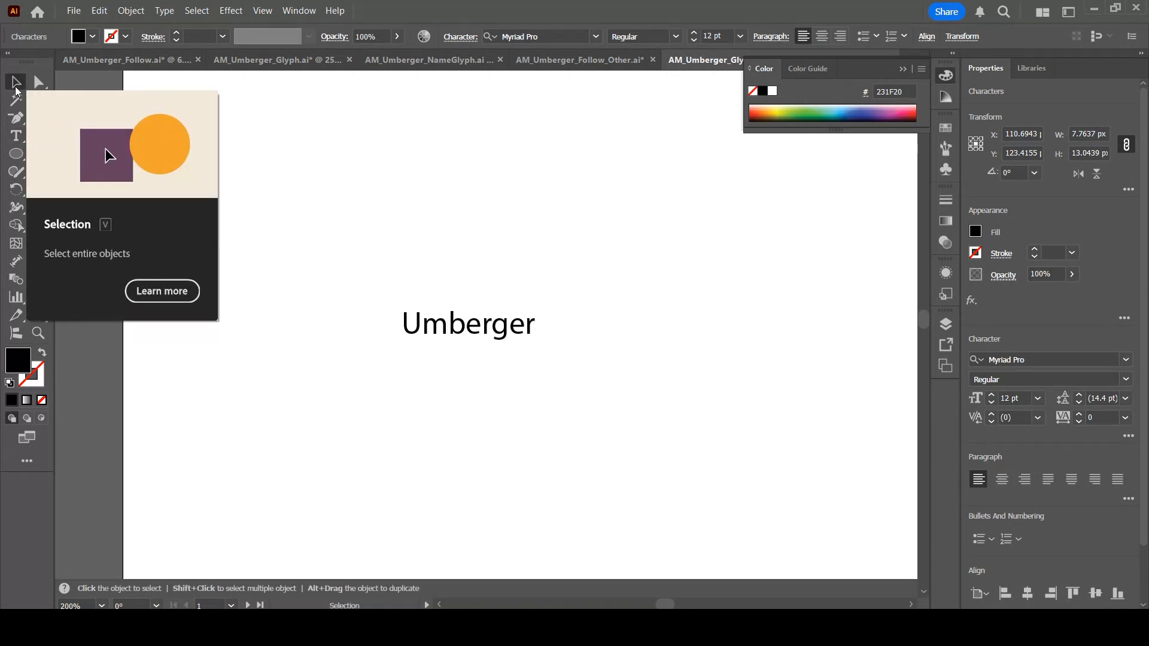
{"action": "left_click", "coordinate": [670, 234]}
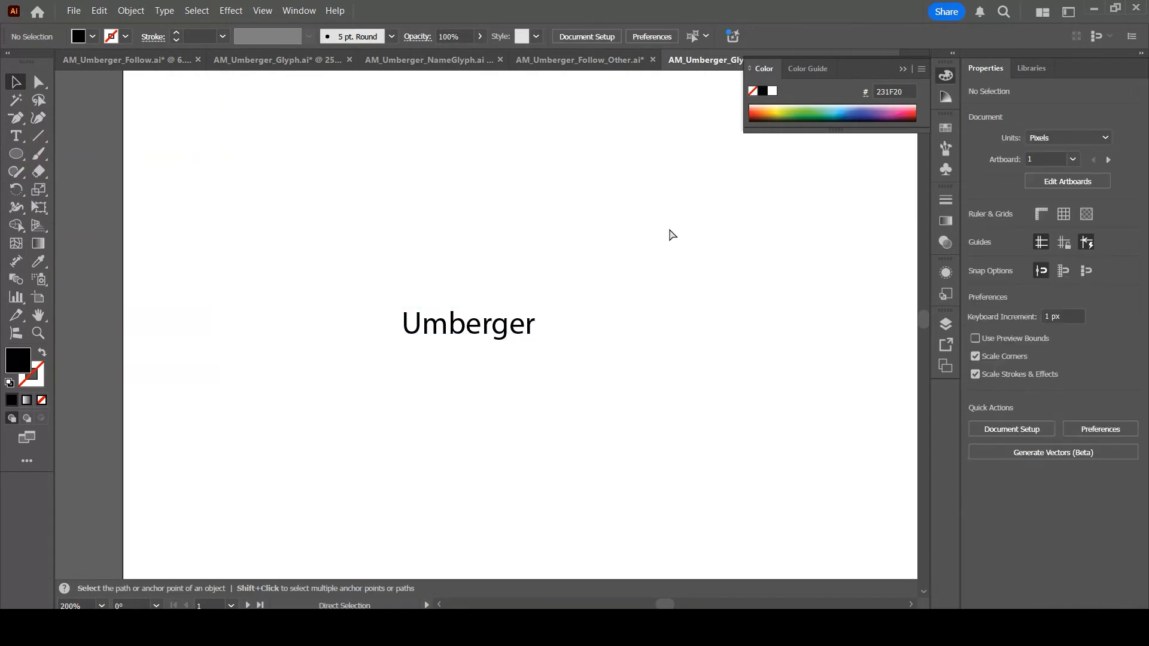
{"action": "key", "text": "ctrl+minus"}
{"action": "key", "text": "ctrl+minus"}
{"action": "key", "text": "ctrl+minus"}
{"action": "key", "text": "ctrl+minus"}
{"action": "key", "text": "ctrl+minus"}
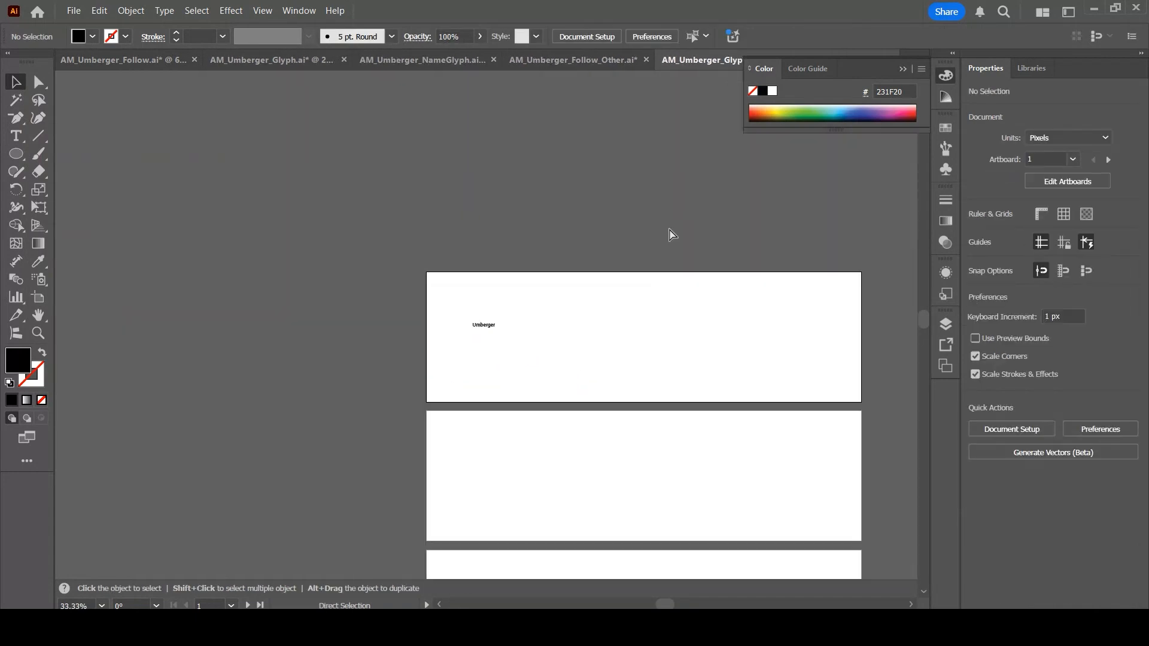
{"action": "left_click", "coordinate": [480, 326]}
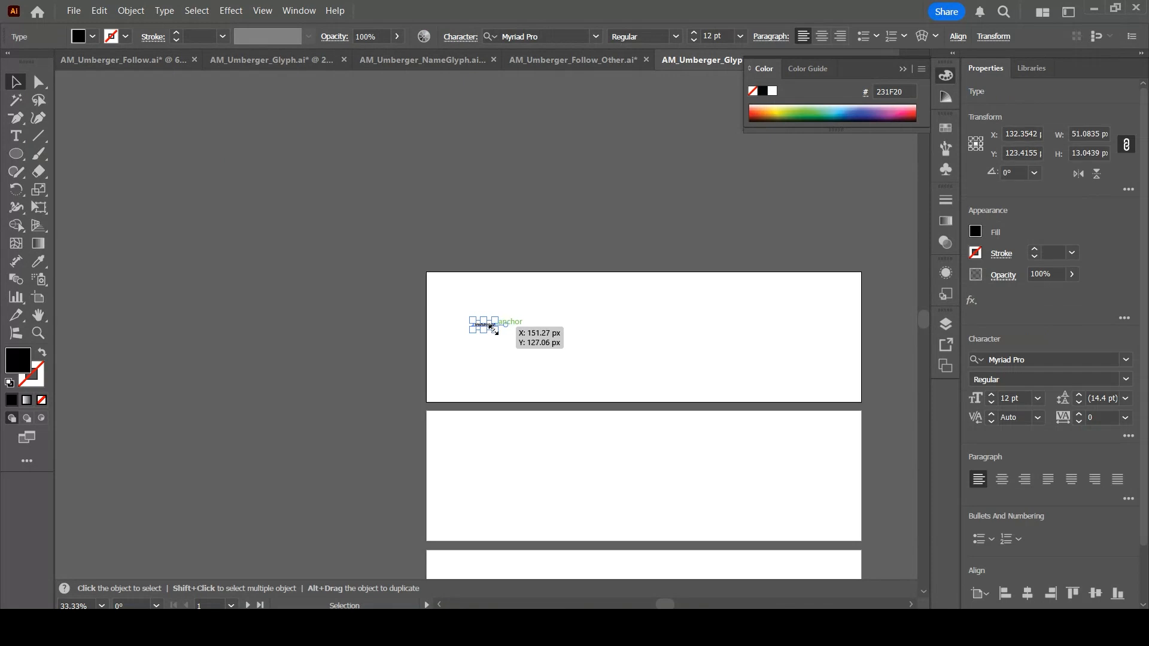
{"action": "left_click_drag", "start_coordinate": [493, 328], "coordinate": [822, 568]}
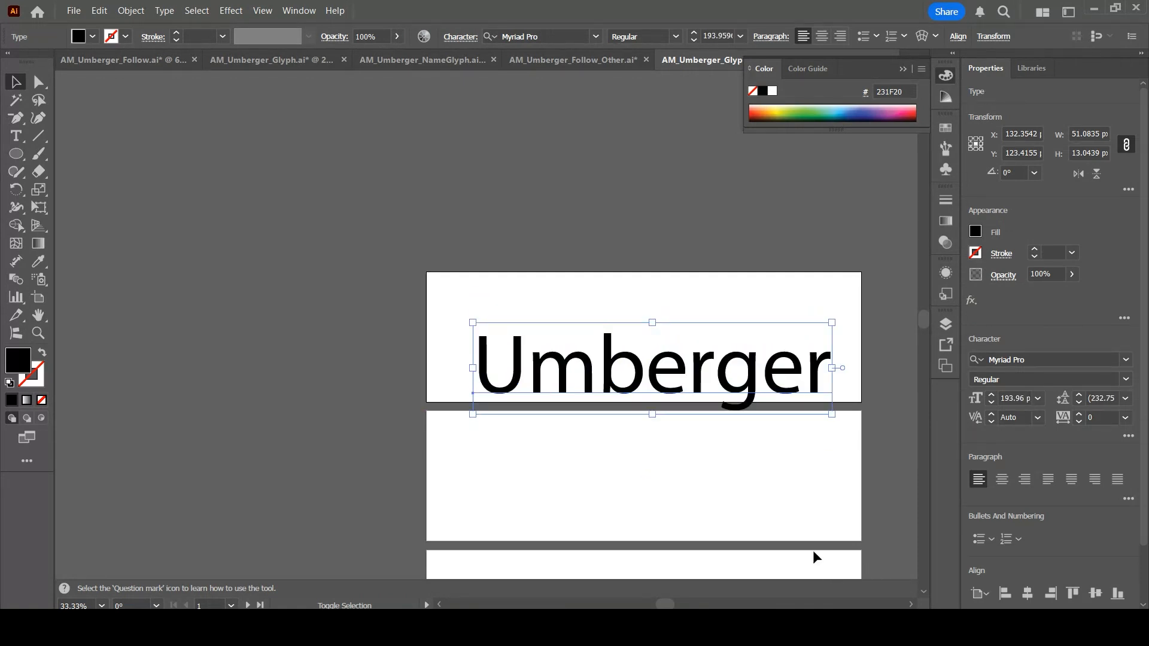
{"action": "left_click", "coordinate": [815, 558]}
{"action": "left_click_drag", "start_coordinate": [623, 375], "coordinate": [610, 347]}
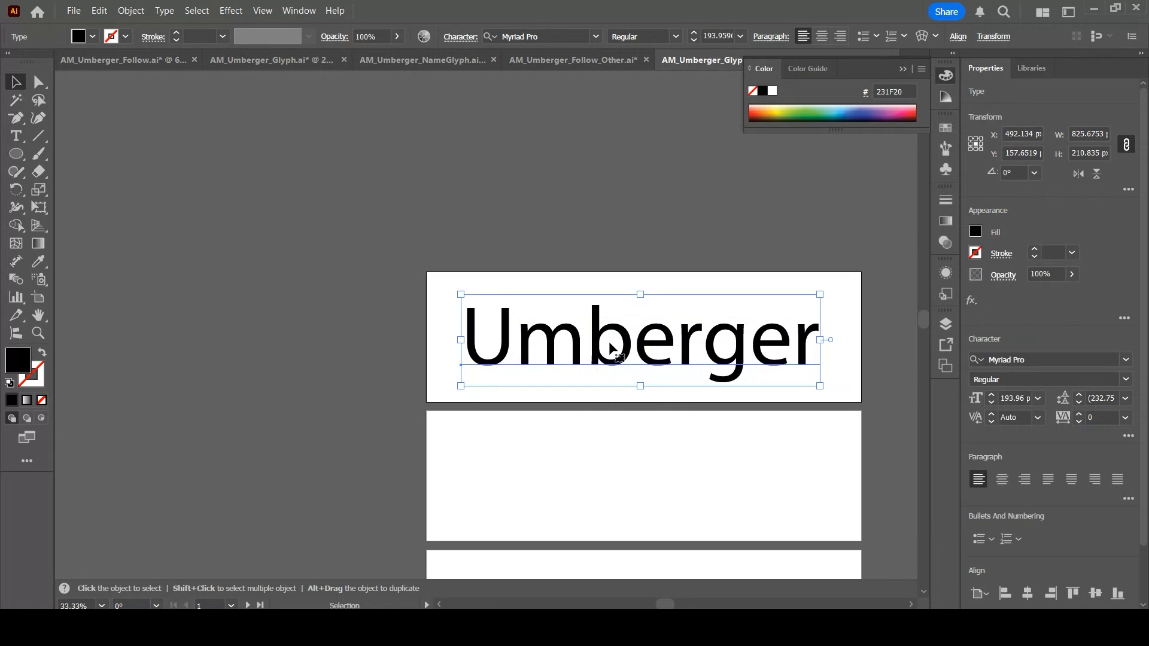
Change the text's font to Bauhaus 93
{"action": "left_click", "coordinate": [1125, 359]}
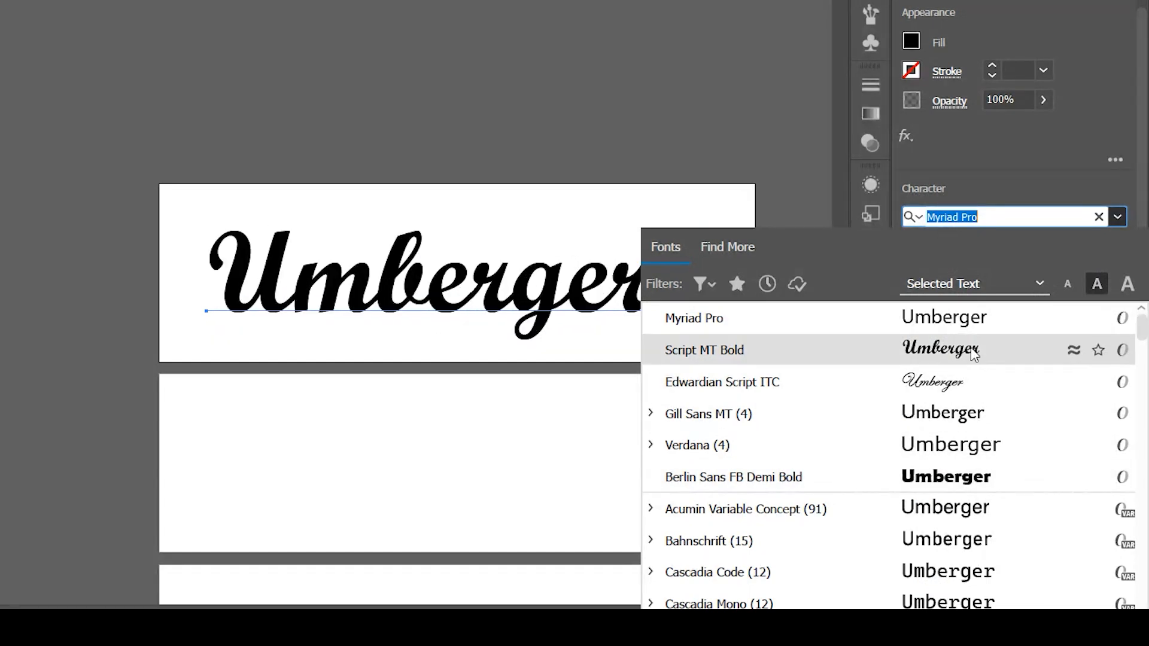
{"action": "scroll", "coordinate": [974, 353], "scroll_direction": "down", "scroll_amount": 8}
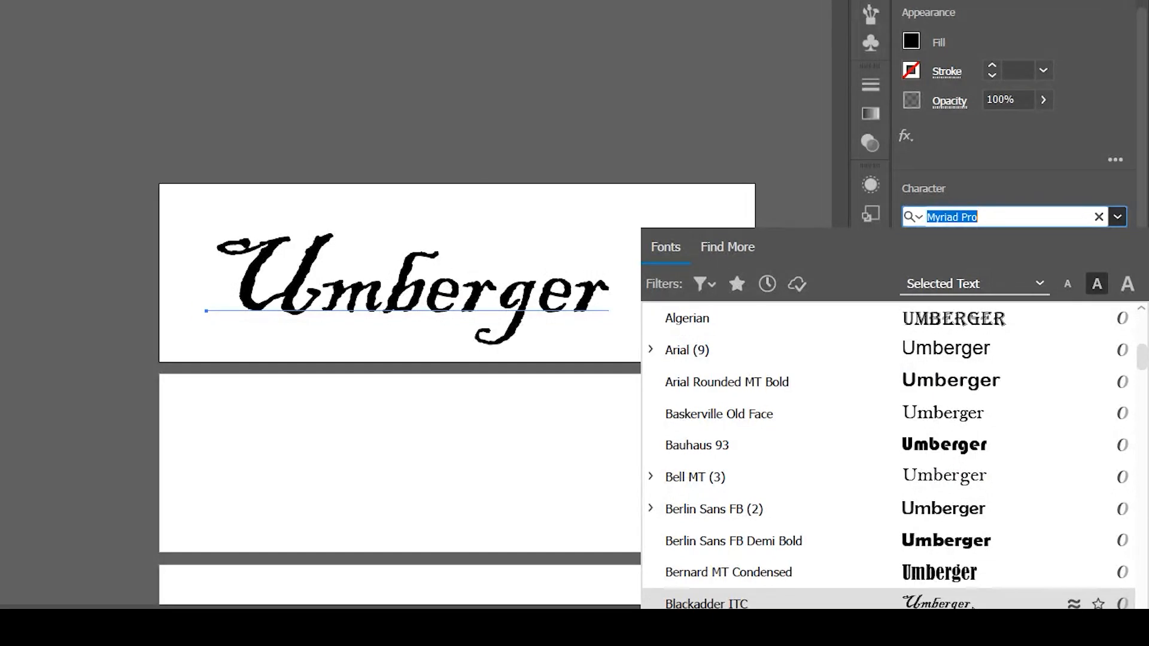
{"action": "left_click", "coordinate": [979, 447]}
{"action": "left_click_drag", "start_coordinate": [224, 21], "coordinate": [185, 19]}
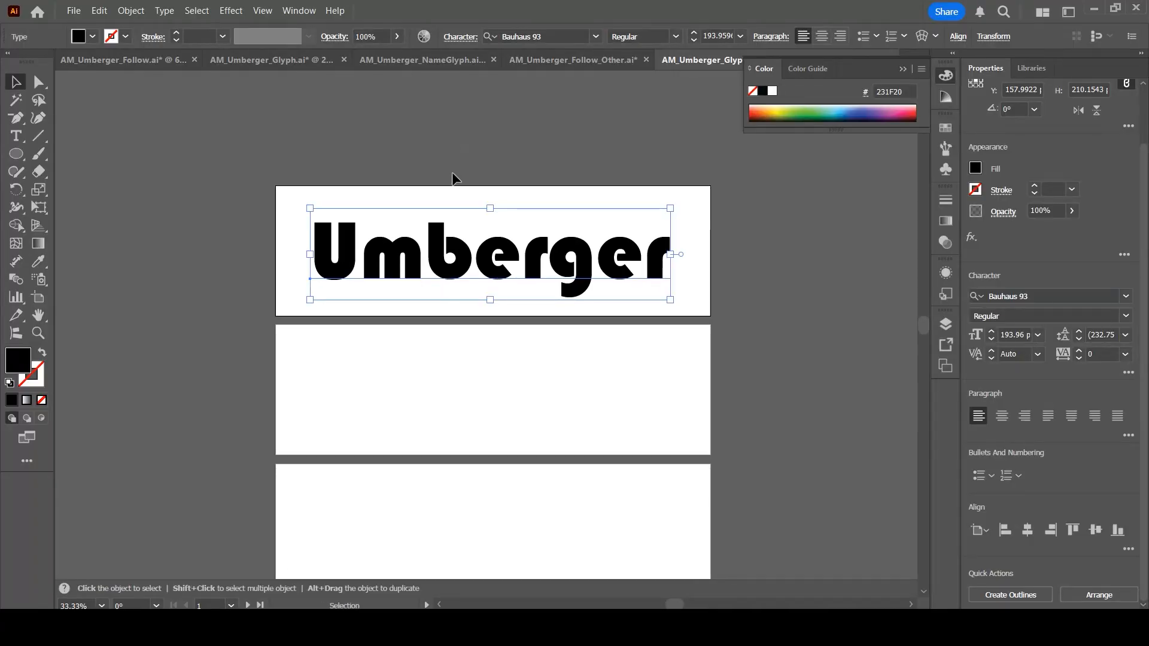
Convert the text to outlines and switch to Direct Selection to show the letters' anchor points
{"action": "left_click", "coordinate": [165, 15]}
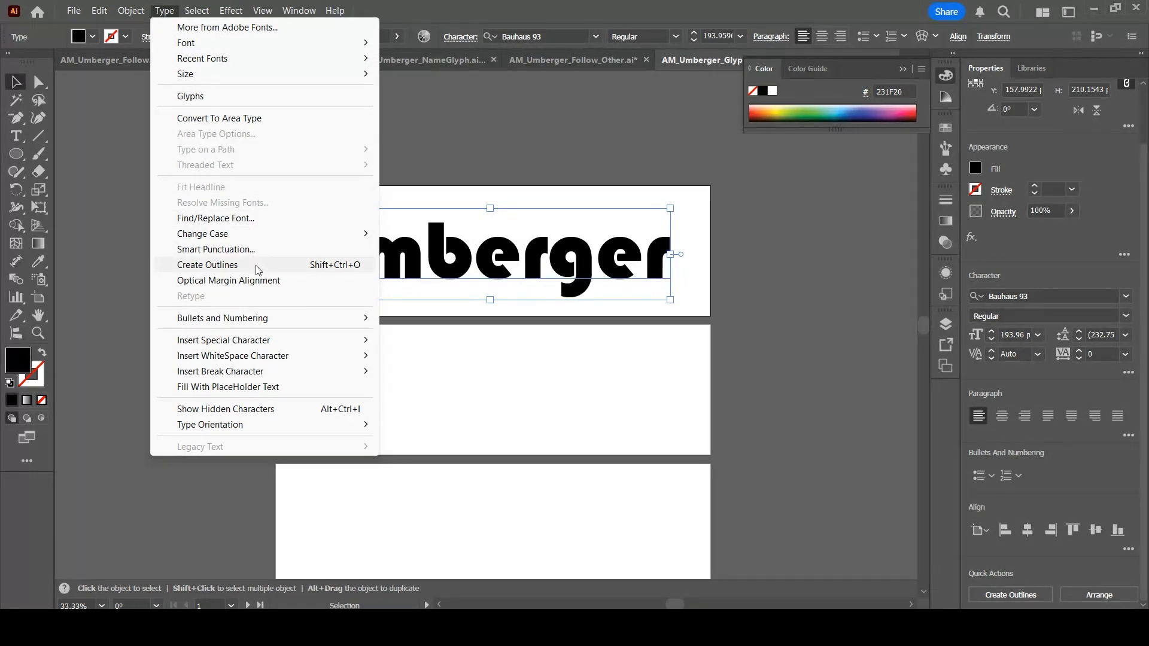
{"action": "left_click", "coordinate": [207, 265]}
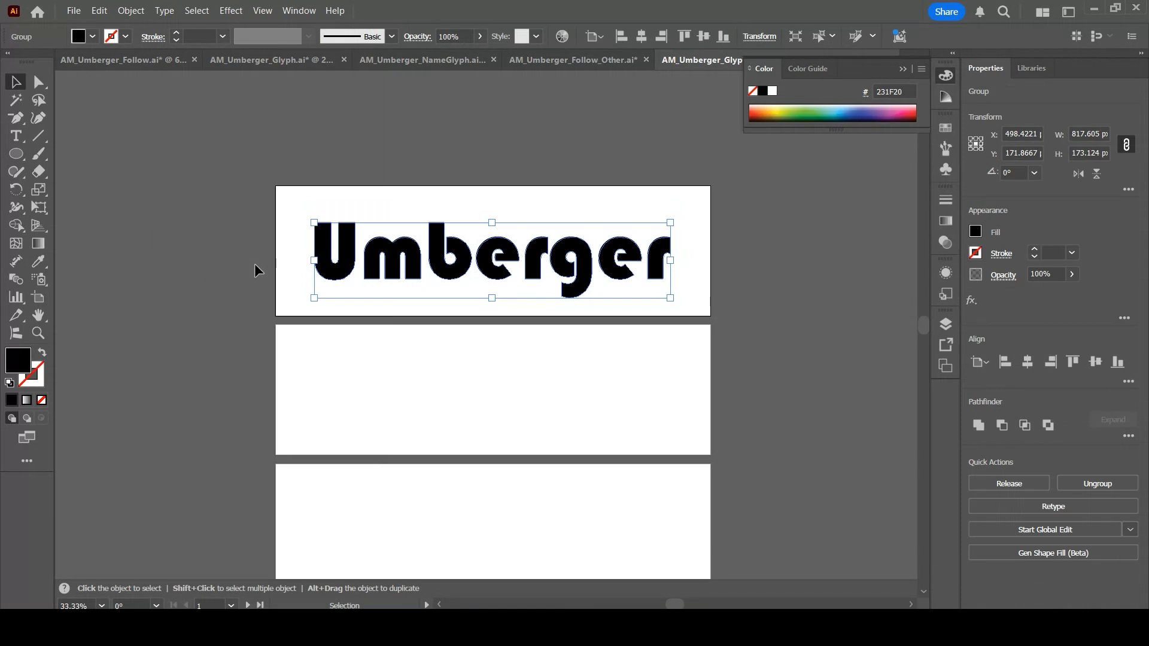
{"action": "key", "text": "a"}
{"action": "key", "text": "ctrl+equal"}
{"action": "key", "text": "ctrl+equal"}
{"action": "key", "text": "ctrl+equal"}
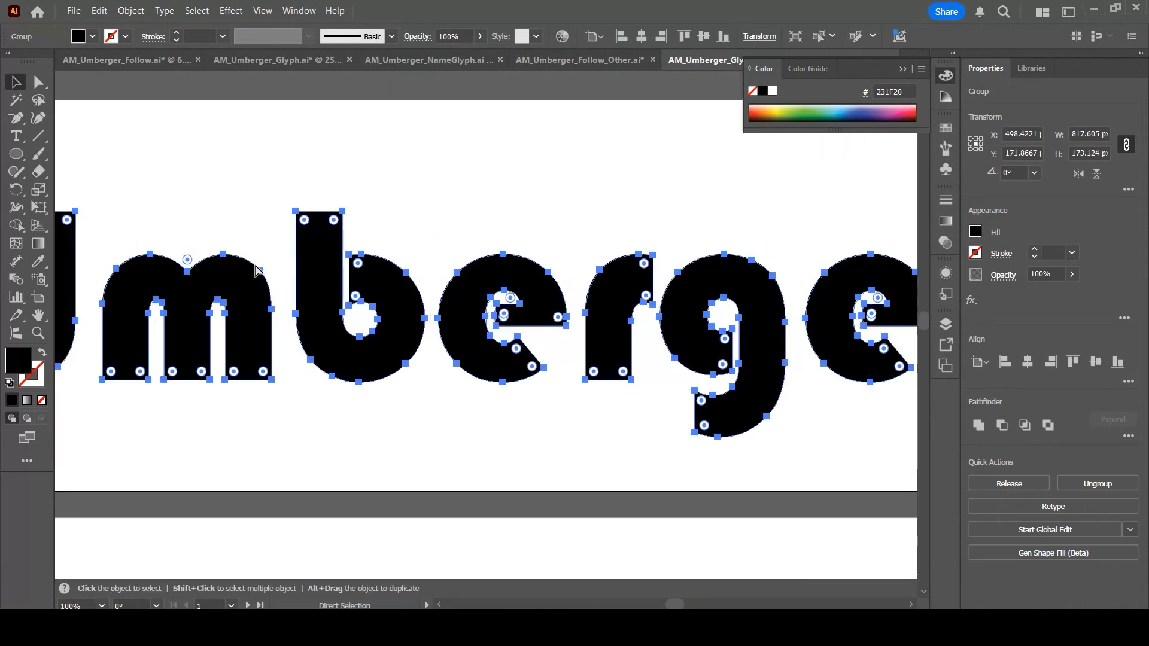
{"action": "key", "text": "ctrl"}
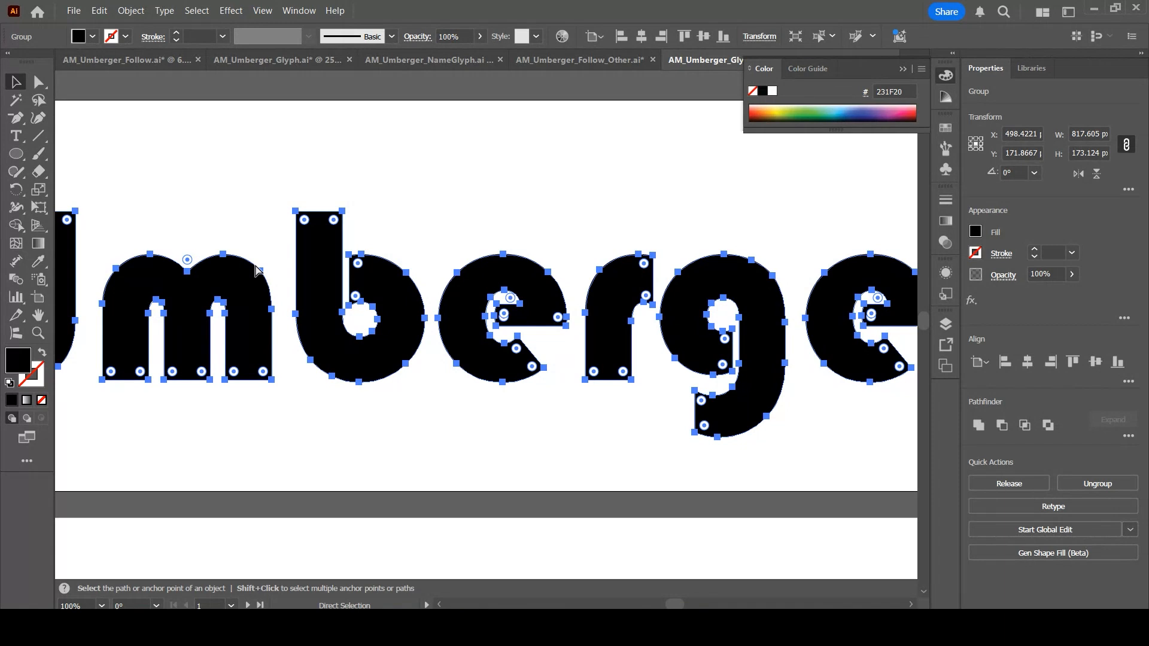
Undo the outline conversion and the Bauhaus 93 font change on the surname text
{"action": "key", "text": "ctrl+z"}
{"action": "key", "text": "ctrl+shift+z"}
{"action": "key", "text": "ctrl+z"}
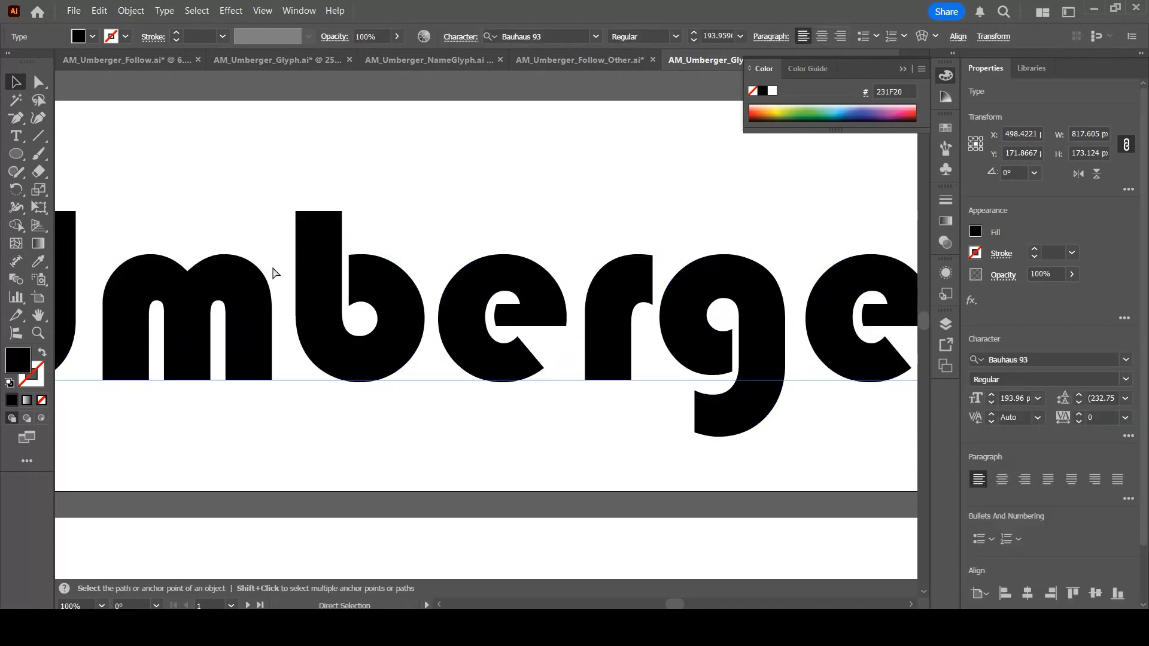
{"action": "key", "text": "ctrl+z"}
{"action": "key", "text": "v"}
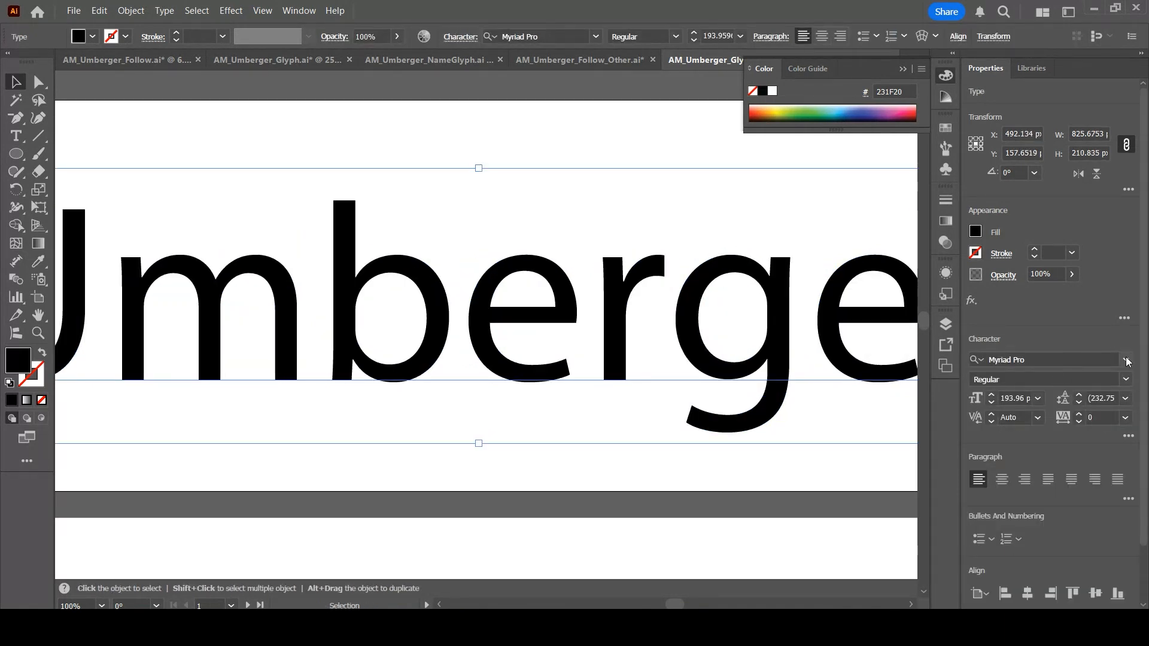
Try Blackadder ITC as the surname text's font
{"action": "left_click", "coordinate": [1106, 359]}
{"action": "scroll", "coordinate": [1036, 497], "scroll_direction": "down", "scroll_amount": 5}
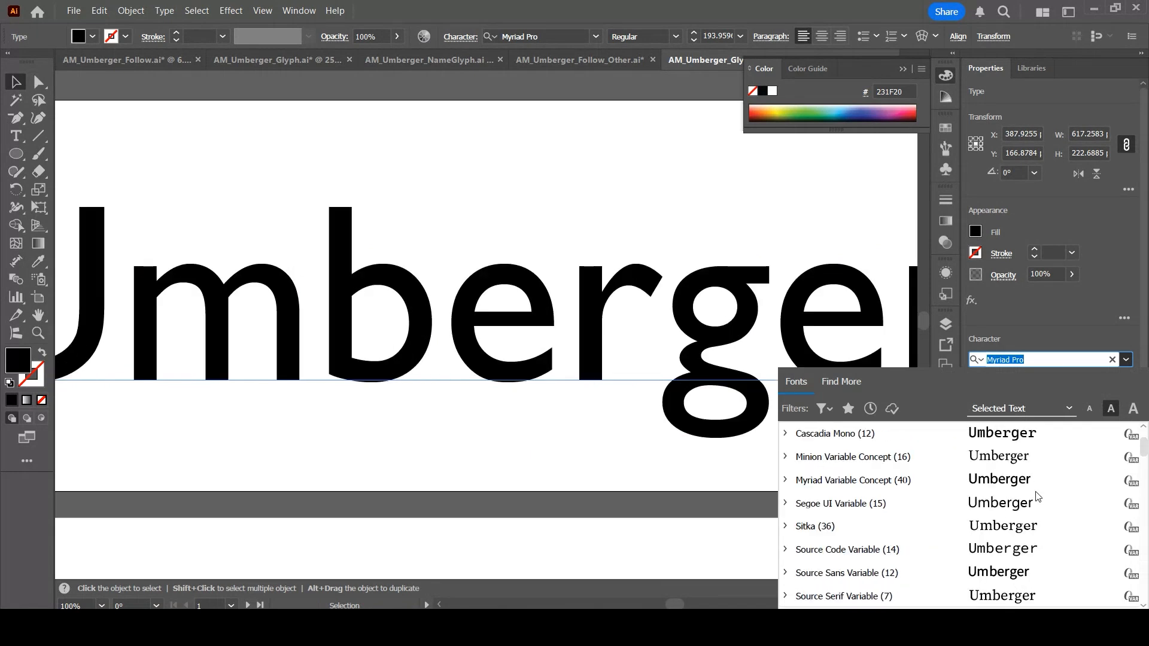
{"action": "scroll", "coordinate": [1037, 497], "scroll_direction": "down", "scroll_amount": 3}
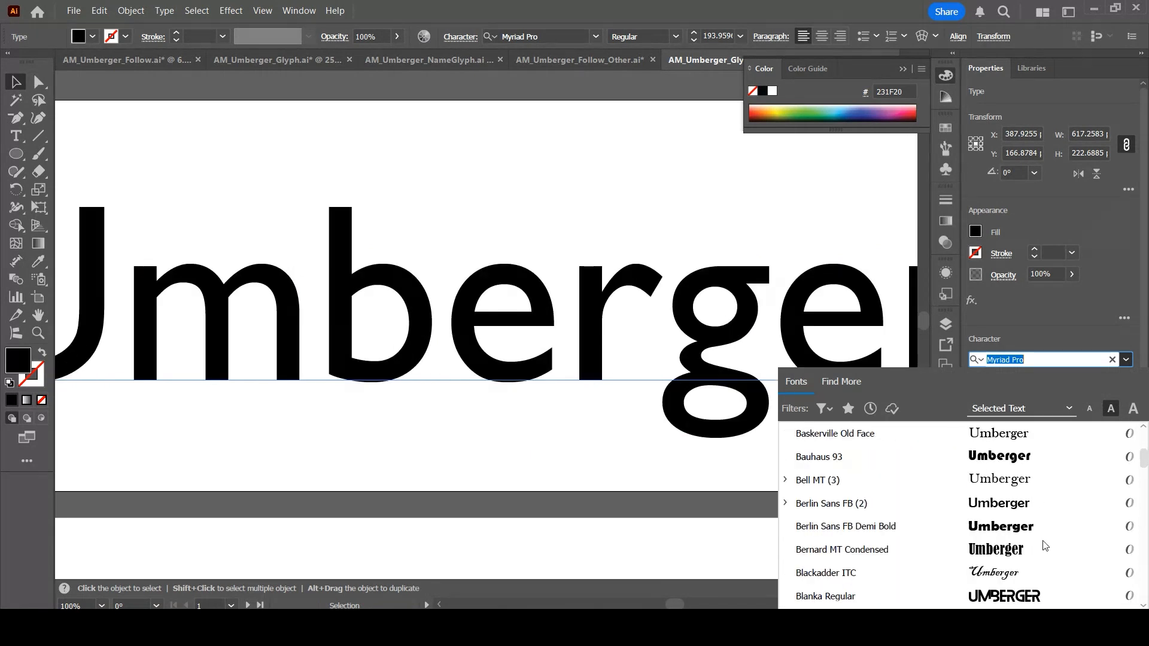
{"action": "left_click", "coordinate": [1040, 572]}
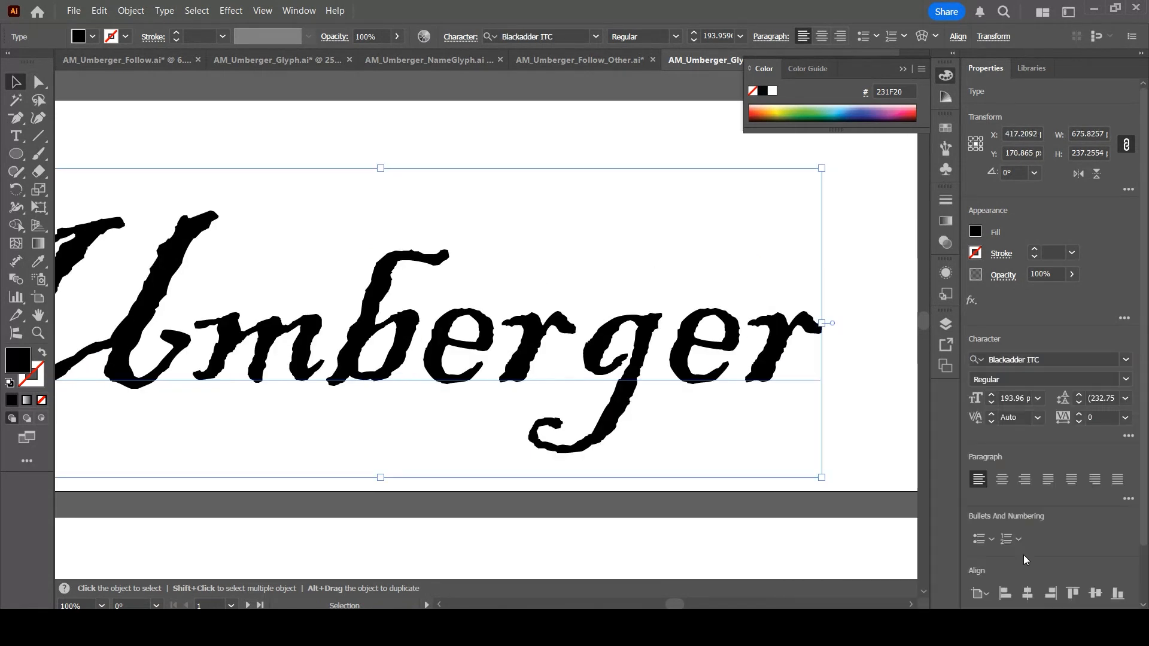
Convert the Blackadder ITC text to outlines and switch to Direct Selection
{"action": "left_click", "coordinate": [164, 10]}
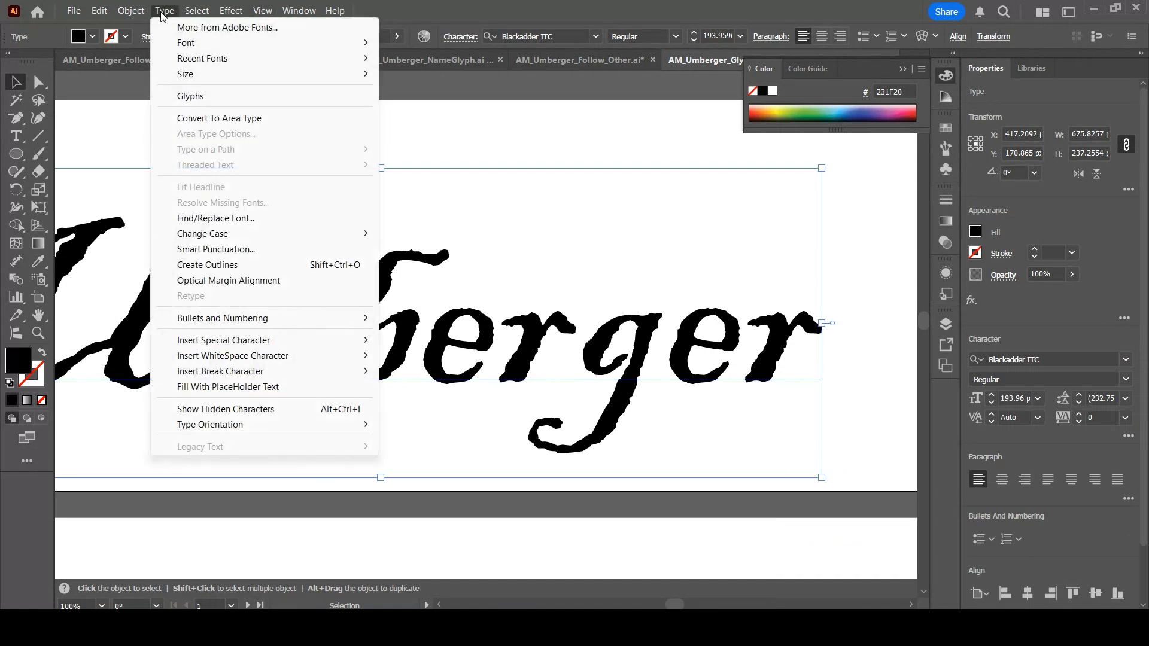
{"action": "left_click", "coordinate": [230, 265]}
{"action": "key", "text": "a"}
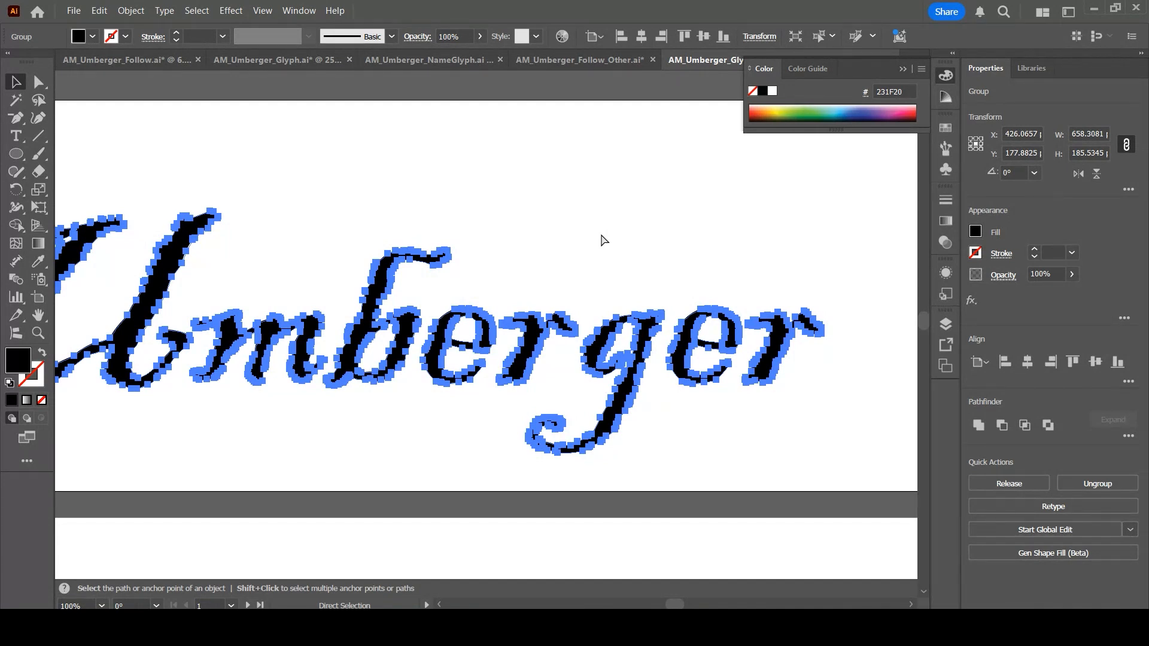
Undo the outlines and the Blackadder ITC font change
{"action": "key", "text": "ctrl+z"}
{"action": "key", "text": "ctrl+z"}
{"action": "key", "text": "v"}
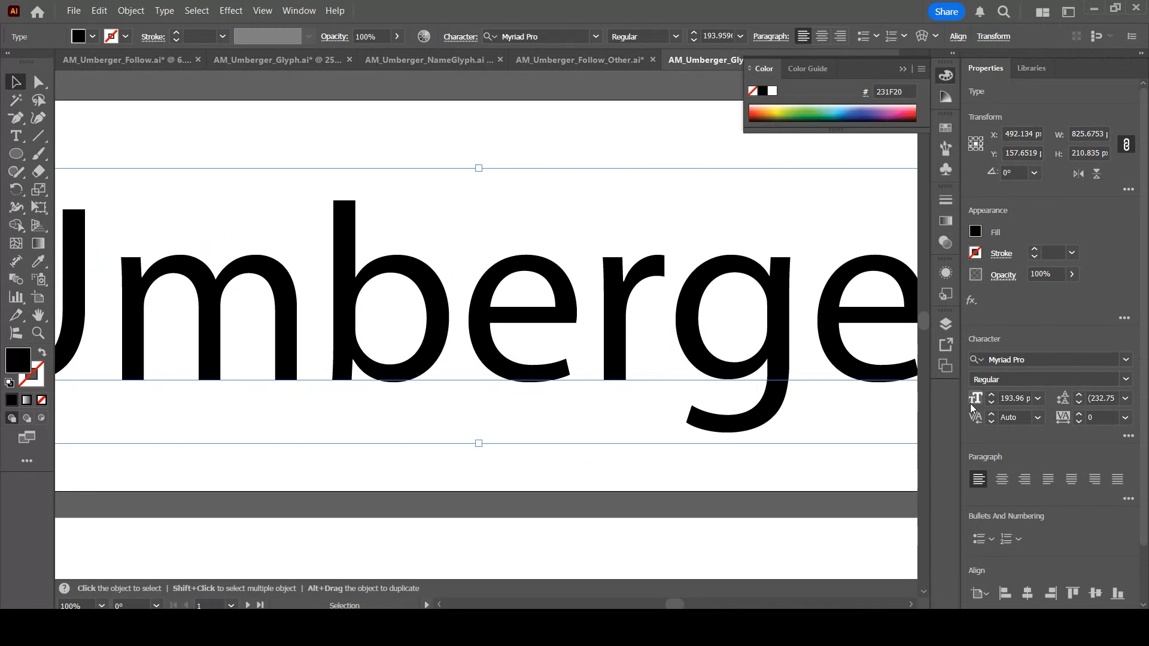
Change the surname text's font back to Bauhaus 93
{"action": "left_click", "coordinate": [1116, 359]}
{"action": "scroll", "coordinate": [1047, 495], "scroll_direction": "down", "scroll_amount": 3}
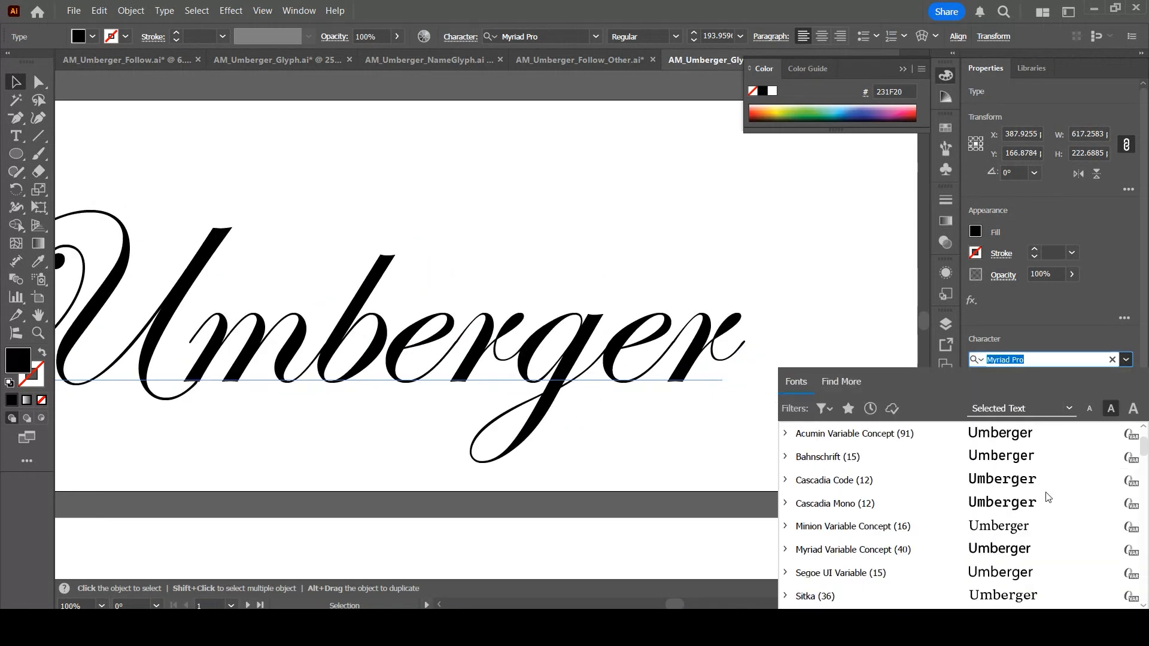
{"action": "scroll", "coordinate": [1048, 497], "scroll_direction": "down", "scroll_amount": 5}
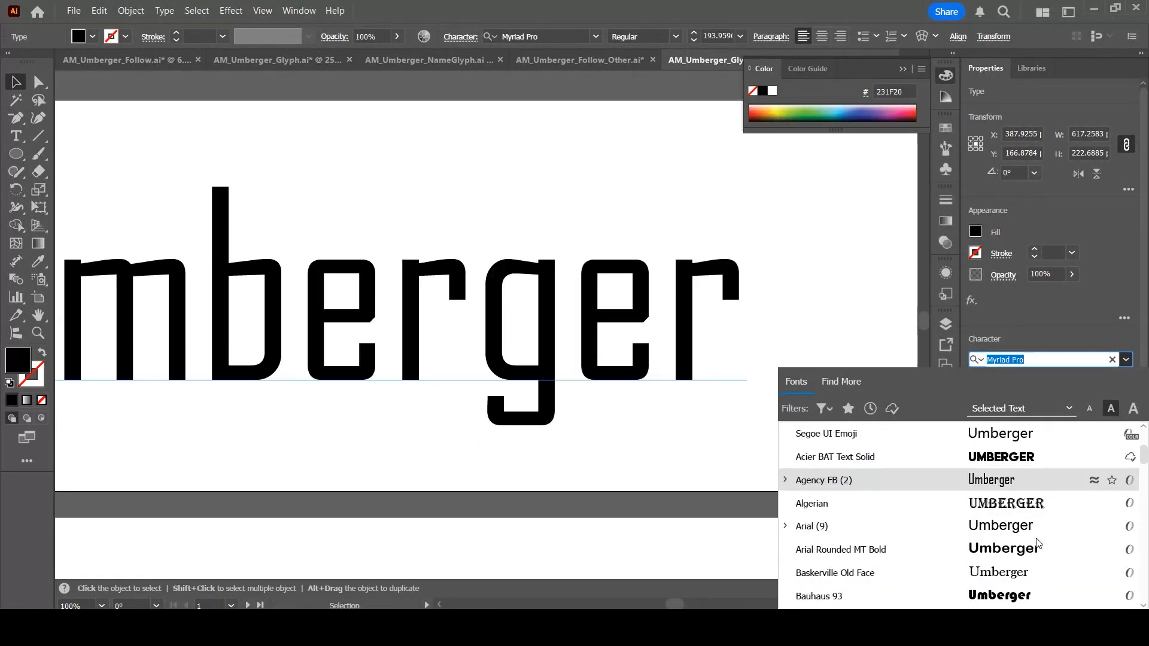
{"action": "left_click", "coordinate": [1042, 530]}
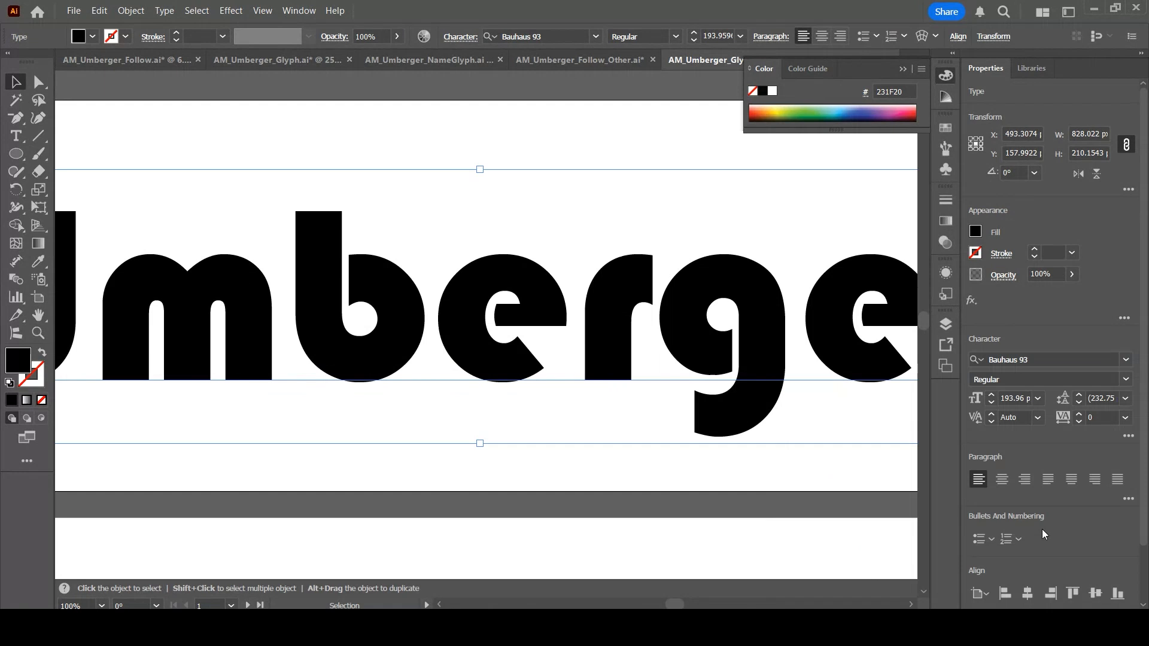
Convert the Bauhaus 93 surname text to outlines
{"action": "key", "text": "ctrl+minus"}
{"action": "key", "text": "ctrl+minus"}
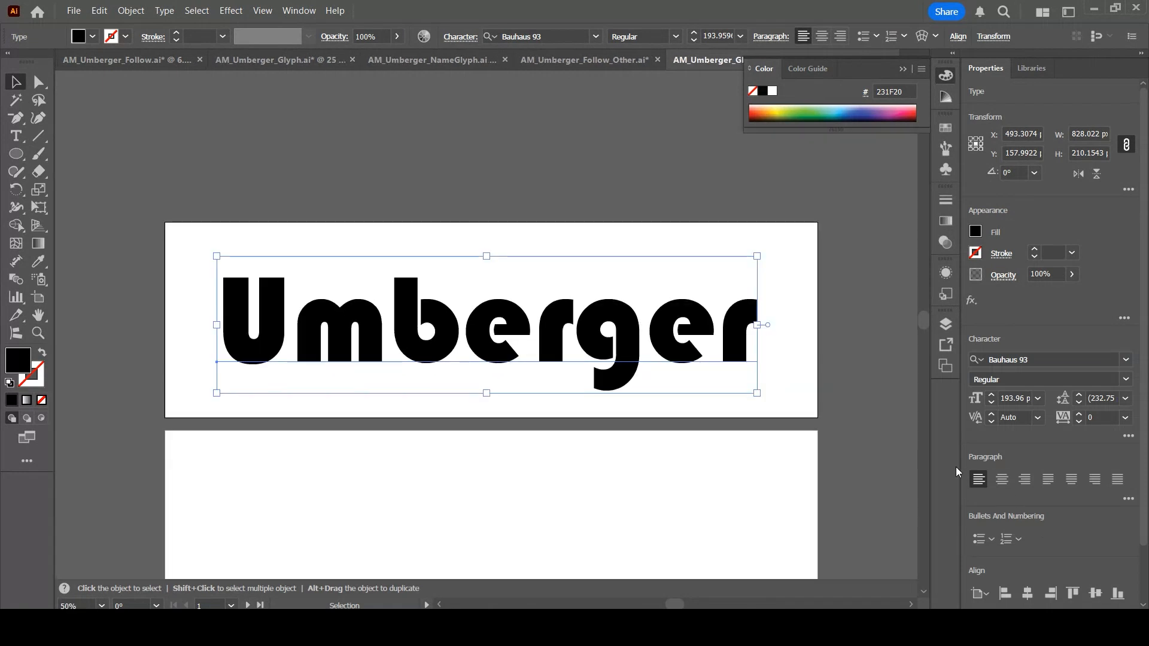
{"action": "left_click", "coordinate": [165, 8]}
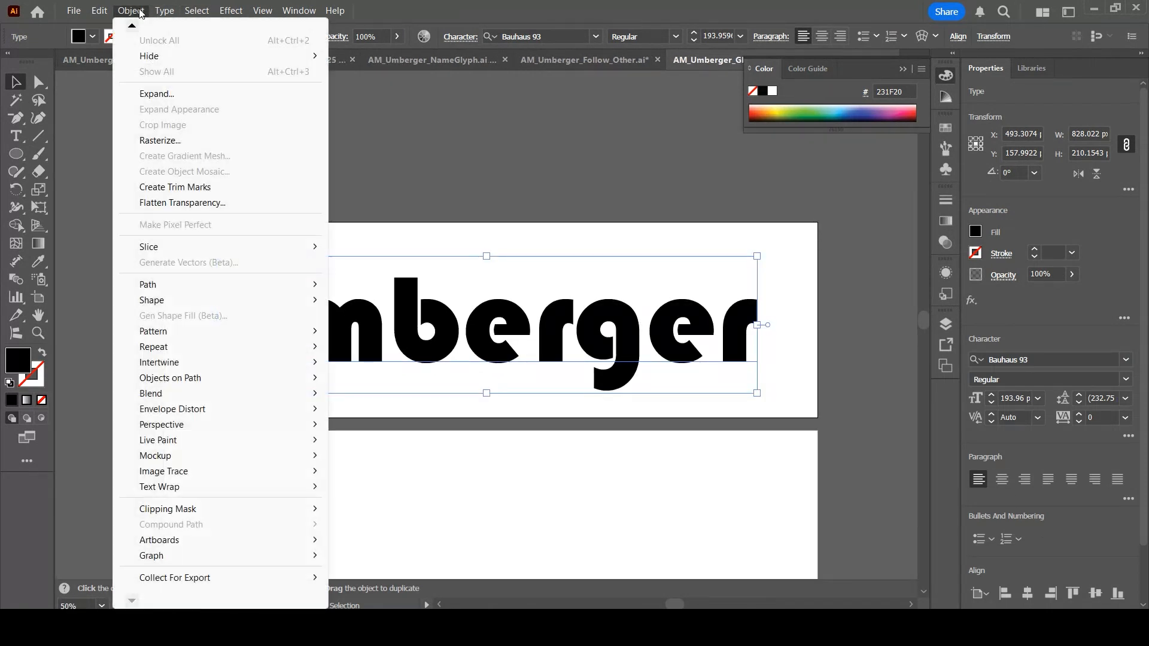
{"action": "left_click", "coordinate": [224, 266]}
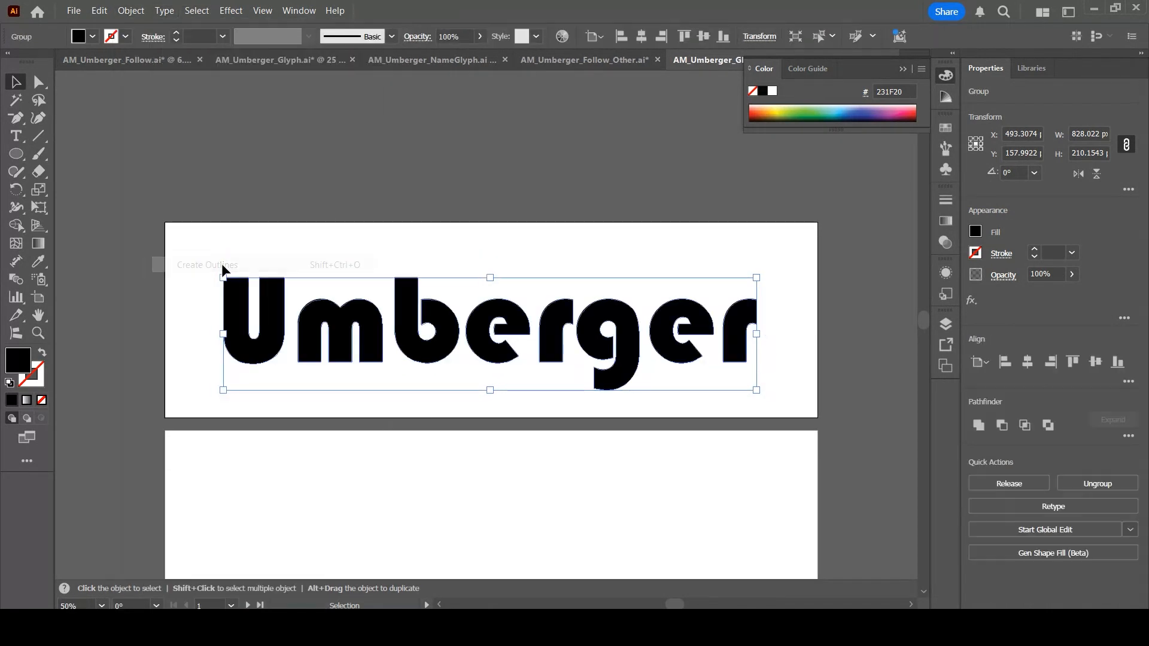
Round the letters' corners slightly using the live corner widgets of Direct Selection
{"action": "key", "text": "ctrl+shift+a"}
{"action": "key", "text": "ctrl+plus"}
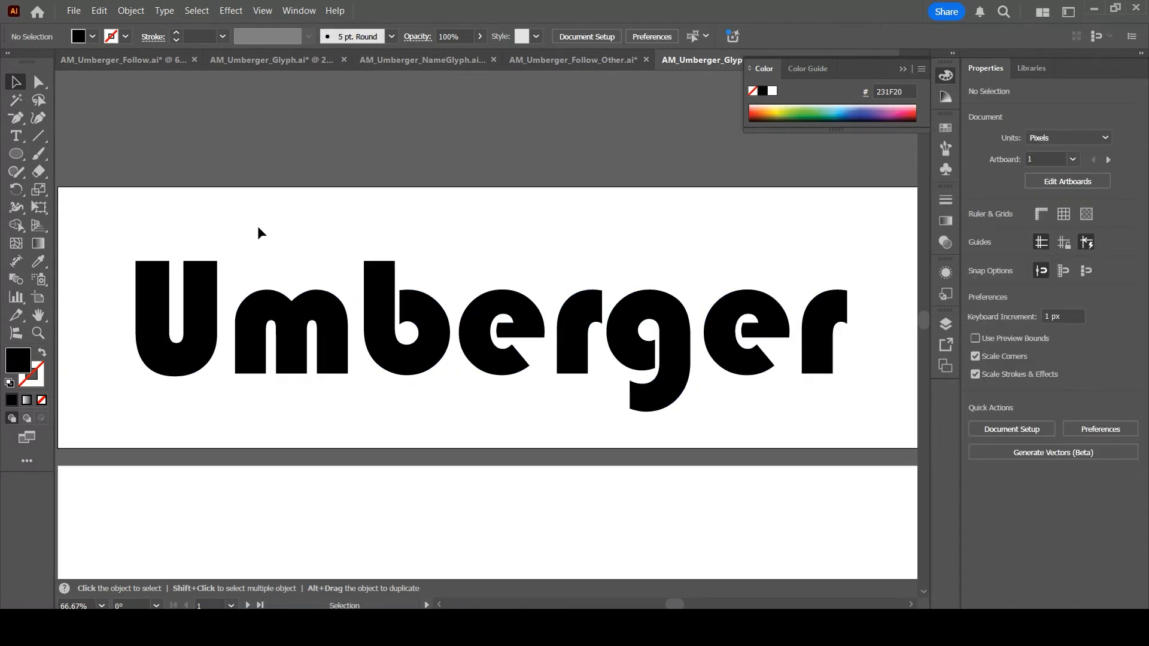
{"action": "left_click", "coordinate": [198, 280]}
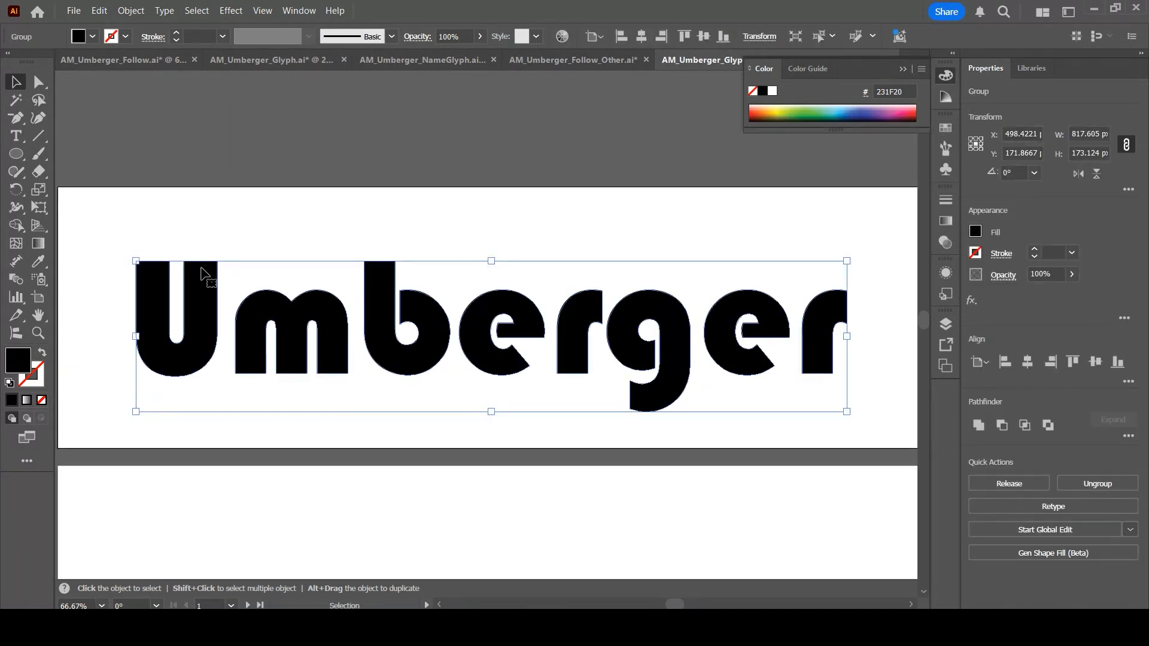
{"action": "left_click", "coordinate": [38, 82]}
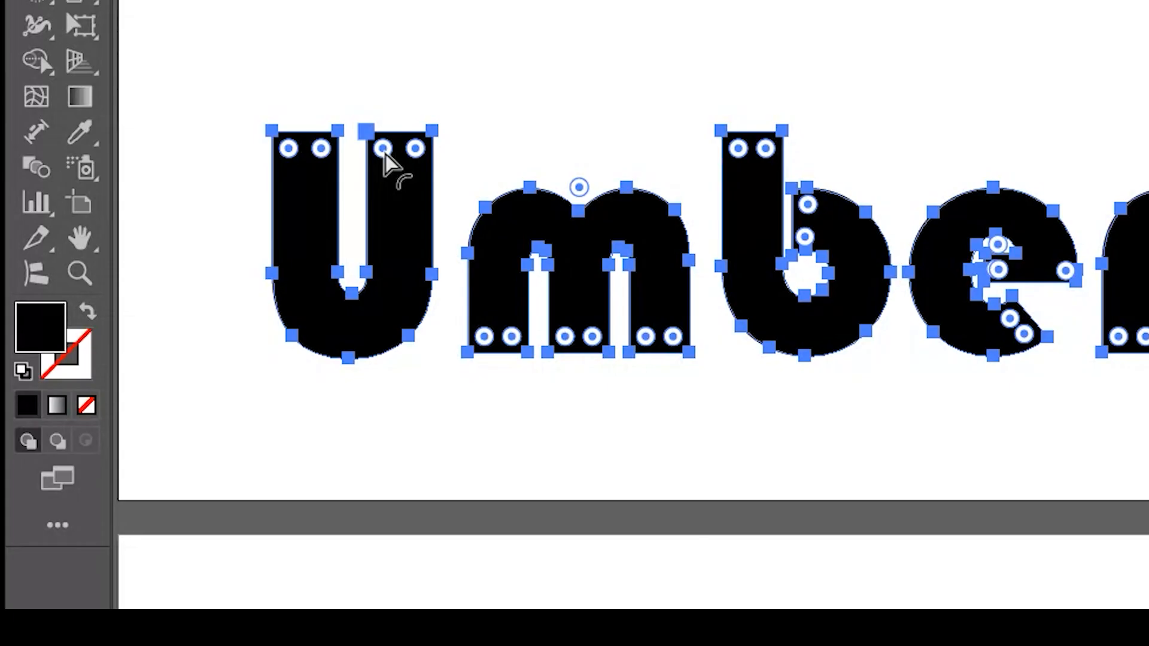
{"action": "left_click_drag", "start_coordinate": [385, 154], "coordinate": [427, 210]}
{"action": "left_click", "coordinate": [951, 140]}
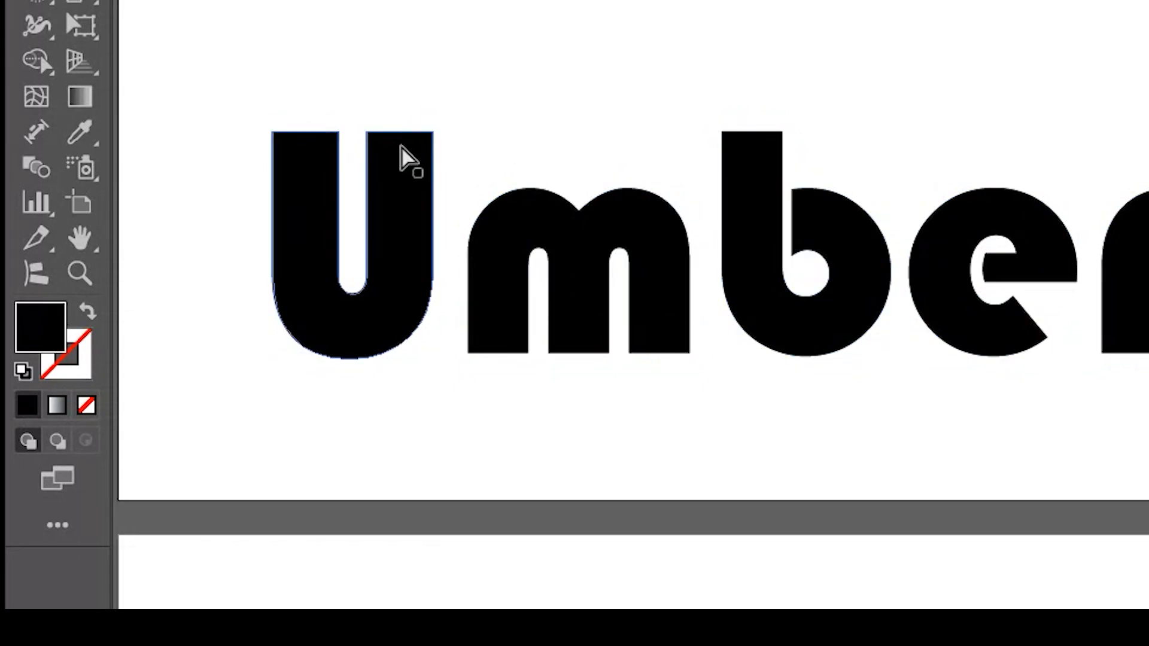
Round the U's top corners into large curves with its corner widget
{"action": "left_click", "coordinate": [400, 146]}
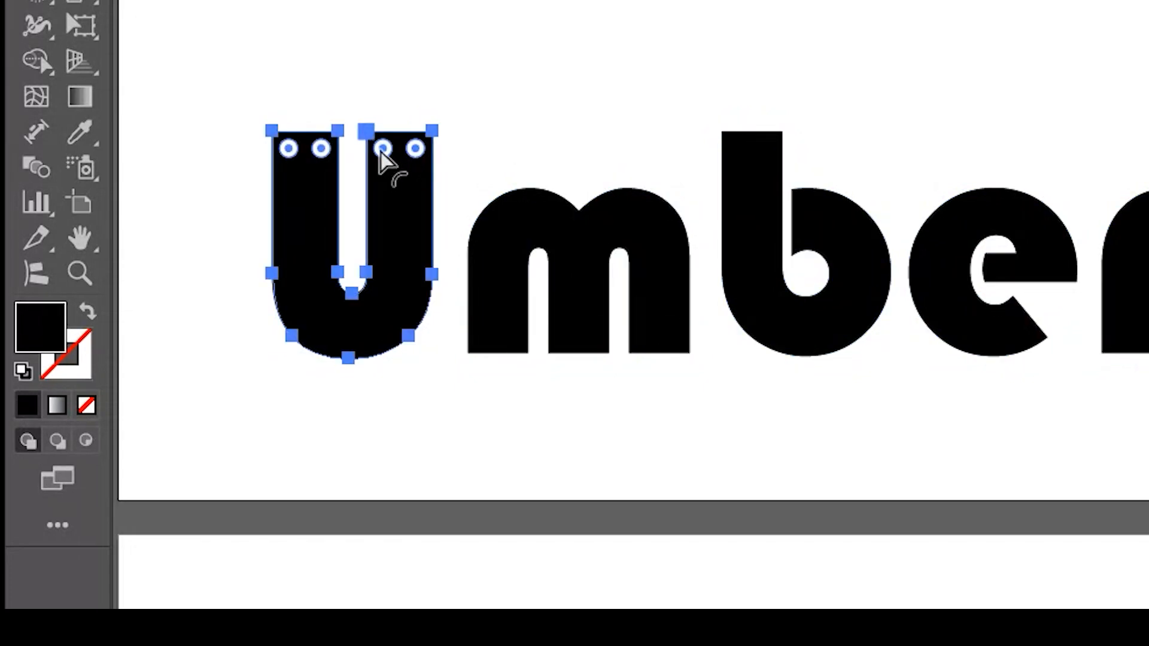
{"action": "left_click", "coordinate": [382, 150]}
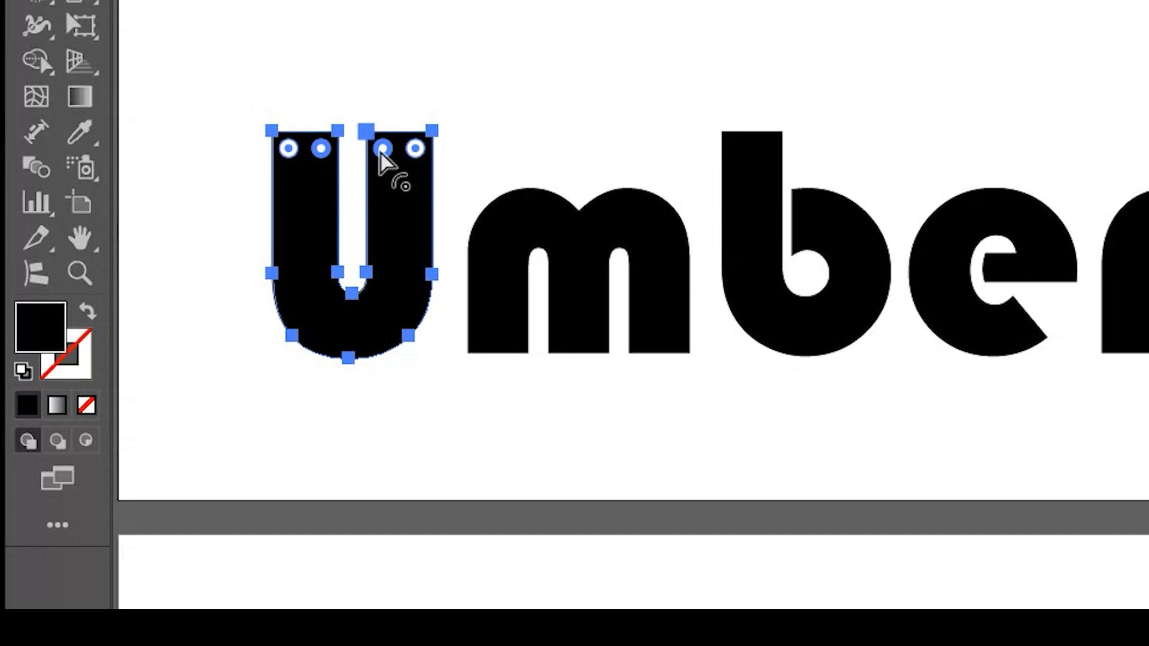
{"action": "left_click_drag", "start_coordinate": [382, 153], "coordinate": [436, 264]}
{"action": "left_click", "coordinate": [541, 116]}
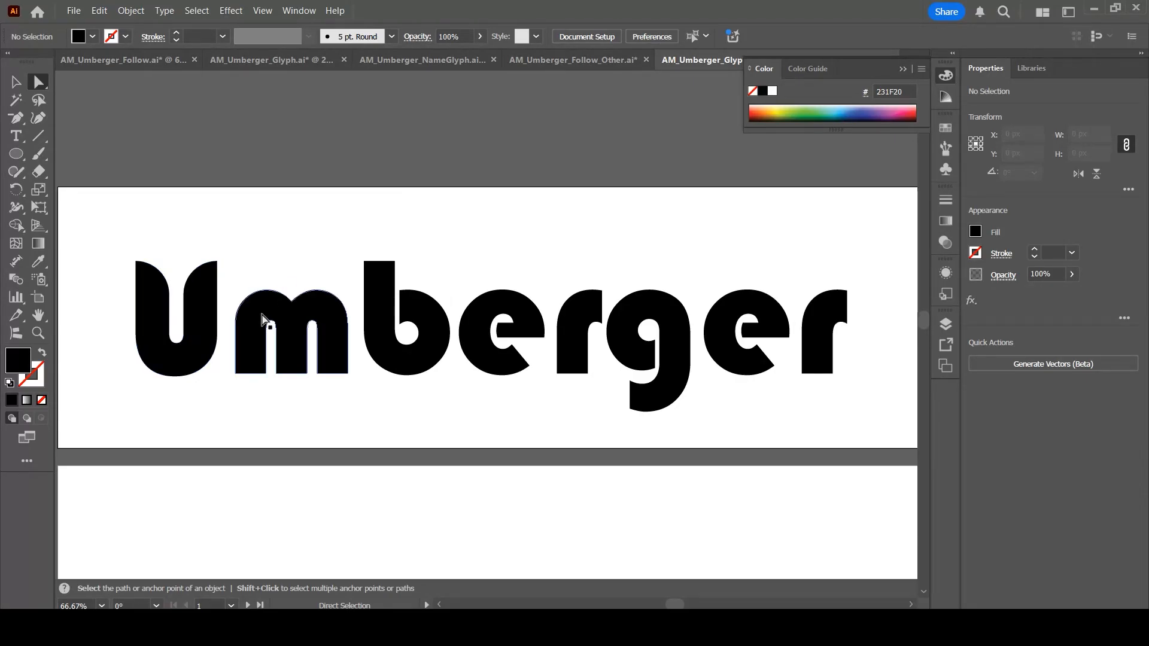
Round the inner bottom corners of the m's legs into arches
{"action": "left_click", "coordinate": [518, 281]}
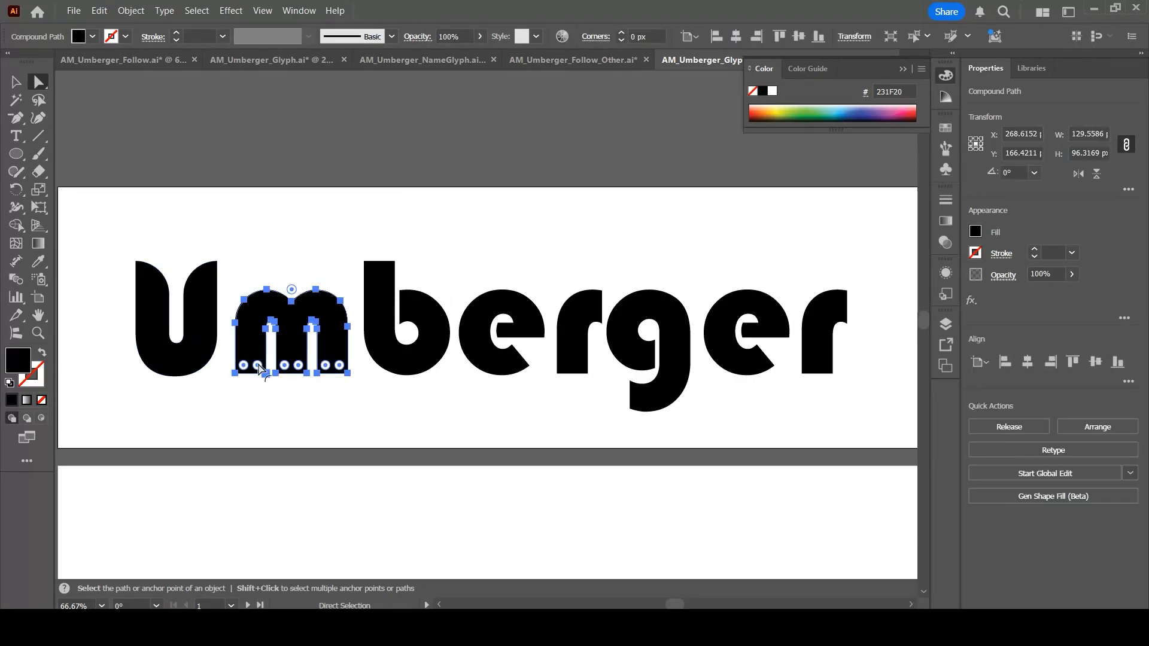
{"action": "left_click", "coordinate": [325, 365], "text": "shift"}
{"action": "left_click_drag", "start_coordinate": [326, 370], "coordinate": [359, 326]}
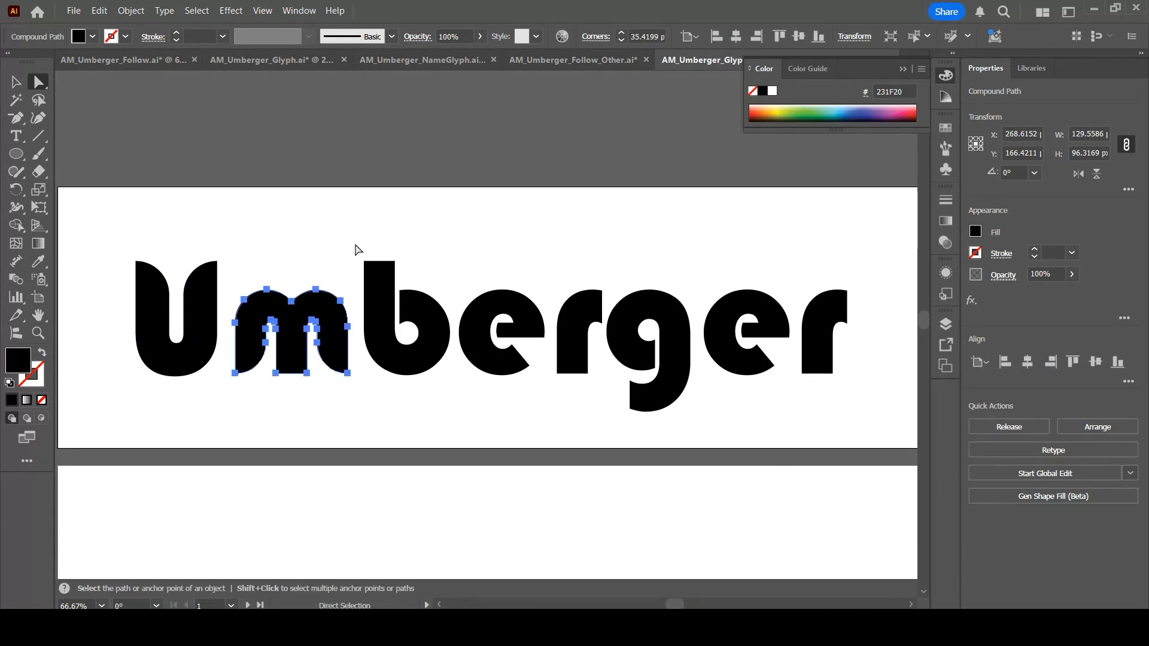
{"action": "left_click", "coordinate": [355, 276]}
{"action": "left_click", "coordinate": [283, 374]}
{"action": "left_click_drag", "start_coordinate": [284, 366], "coordinate": [293, 314]}
{"action": "left_click", "coordinate": [297, 366]}
{"action": "left_click", "coordinate": [284, 367]}
{"action": "left_click", "coordinate": [325, 256]}
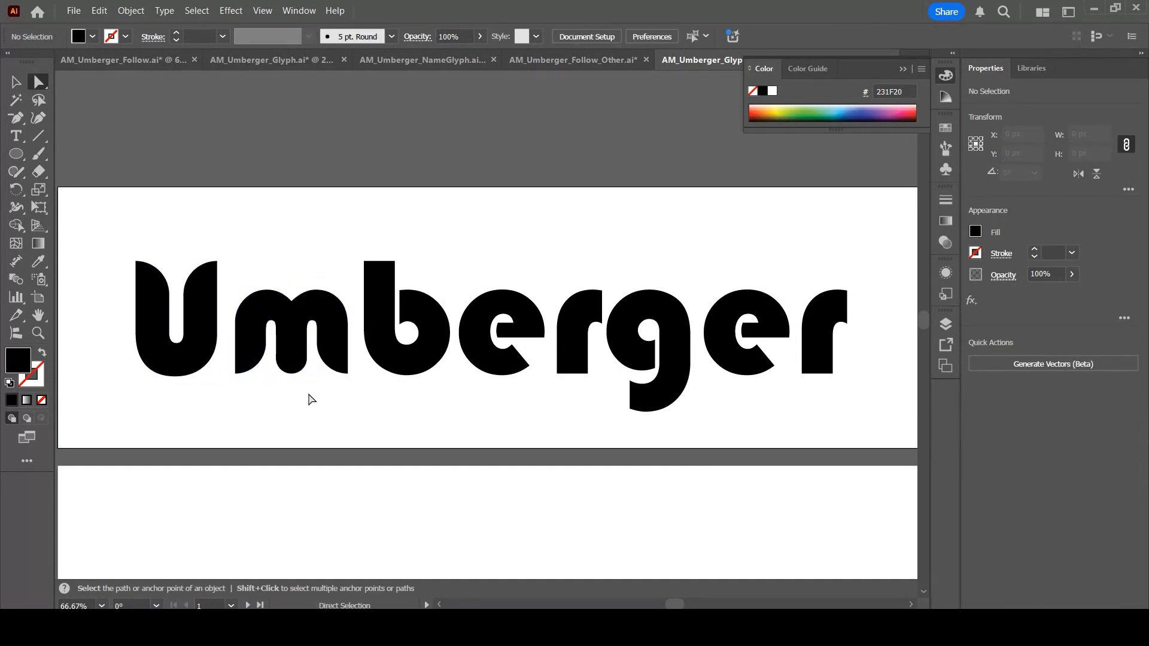
Round the corners of the b's stem and bowl
{"action": "left_click", "coordinate": [371, 308]}
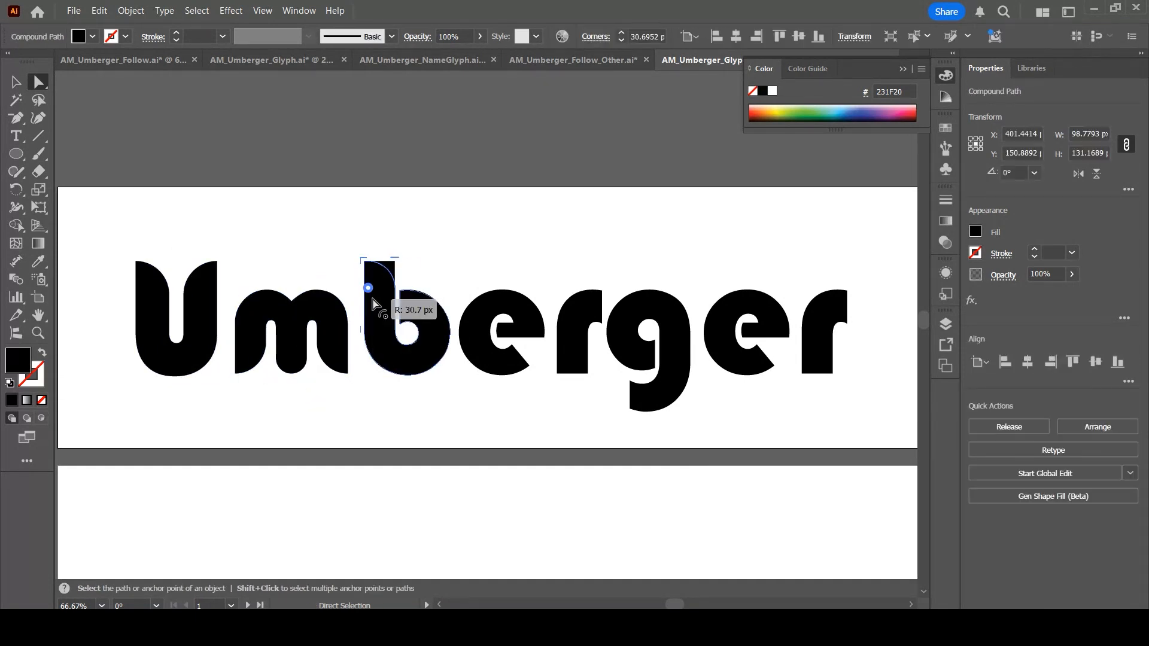
{"action": "left_click", "coordinate": [460, 291]}
{"action": "left_click", "coordinate": [513, 323]}
{"action": "left_click_drag", "start_coordinate": [508, 320], "coordinate": [477, 313]}
{"action": "left_click", "coordinate": [466, 292]}
{"action": "left_click", "coordinate": [506, 333]}
{"action": "left_click", "coordinate": [561, 281]}
Round the inner corners of the first e's opening
{"action": "key", "text": "ctrl+equal"}
{"action": "key", "text": "ctrl+equal"}
{"action": "key", "text": "ctrl+equal"}
{"action": "key", "text": "ctrl+equal"}
{"action": "key", "text": "ctrl+equal"}
{"action": "left_click", "coordinate": [570, 357]}
{"action": "left_click_drag", "start_coordinate": [560, 329], "coordinate": [613, 419]}
{"action": "left_click", "coordinate": [682, 426]}
{"action": "scroll", "coordinate": [670, 413], "scroll_direction": "down", "scroll_amount": 3}
{"action": "left_click", "coordinate": [641, 392]}
{"action": "left_click", "coordinate": [705, 389]}
{"action": "left_click", "coordinate": [835, 321]}
{"action": "left_click_drag", "start_coordinate": [827, 312], "coordinate": [692, 216]}
{"action": "left_click", "coordinate": [801, 371]}
{"action": "left_click_drag", "start_coordinate": [836, 359], "coordinate": [620, 379]}
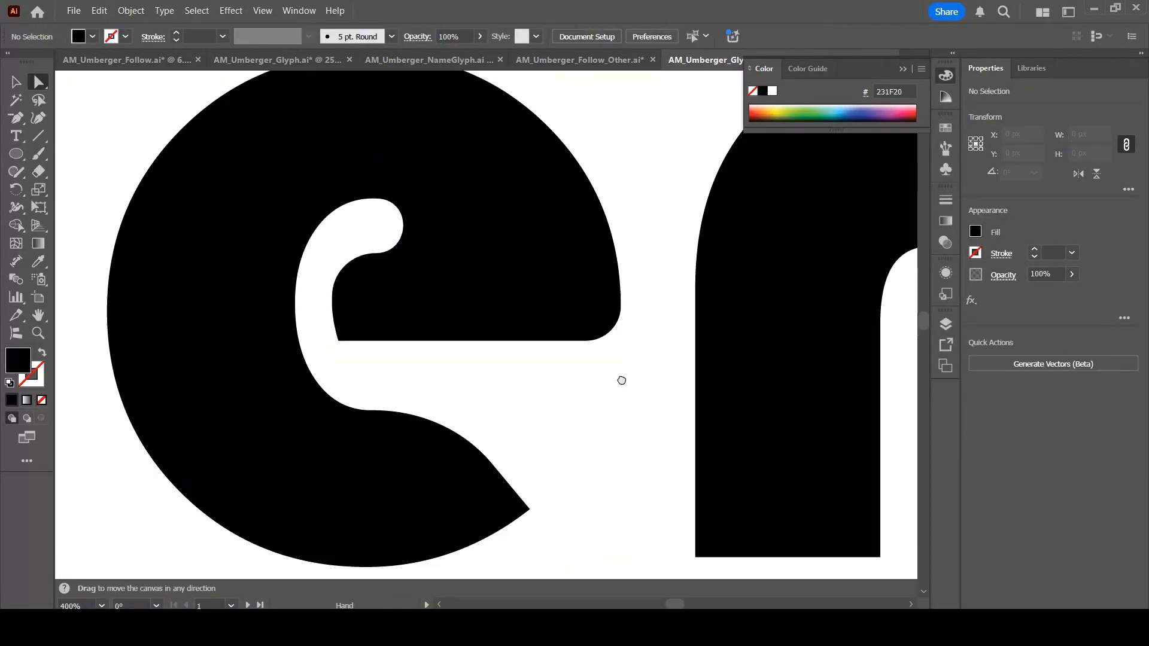
Round the corners of the r and the second e
{"action": "key", "text": "ctrl+minus"}
{"action": "key", "text": "ctrl+minus"}
{"action": "key", "text": "ctrl+minus"}
{"action": "left_click_drag", "start_coordinate": [389, 414], "coordinate": [377, 431]}
{"action": "left_click", "coordinate": [467, 431]}
{"action": "left_click", "coordinate": [572, 317]}
{"action": "left_click_drag", "start_coordinate": [599, 236], "coordinate": [662, 205]}
{"action": "left_click", "coordinate": [664, 206]}
{"action": "left_click", "coordinate": [589, 257]}
{"action": "left_click_drag", "start_coordinate": [599, 237], "coordinate": [587, 247]}
{"action": "left_click_drag", "start_coordinate": [567, 405], "coordinate": [514, 353]}
{"action": "left_click", "coordinate": [726, 198]}
{"action": "left_click_drag", "start_coordinate": [706, 352], "coordinate": [438, 336]}
{"action": "left_click", "coordinate": [429, 336]}
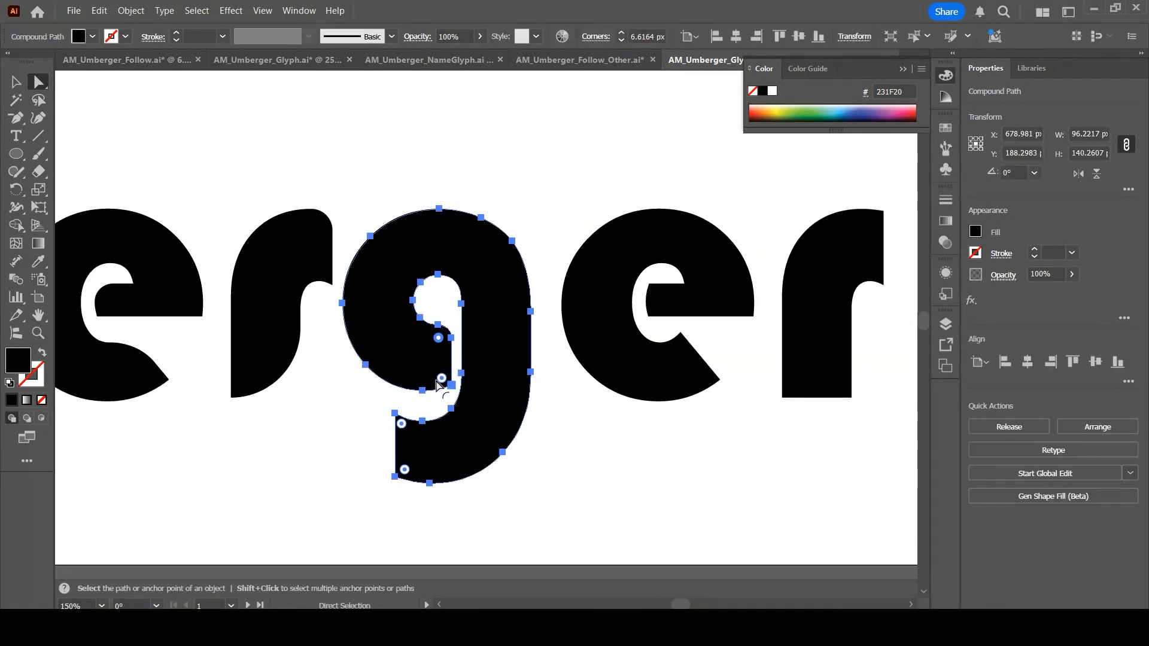
Delete an anchor of the g's tail and reshape the tail into a curved diagonal hook
{"action": "left_click", "coordinate": [395, 414]}
{"action": "key", "text": "Delete"}
{"action": "left_click", "coordinate": [422, 420]}
{"action": "left_click", "coordinate": [394, 476], "text": "shift"}
{"action": "left_click", "coordinate": [383, 449]}
{"action": "left_click", "coordinate": [422, 421]}
{"action": "left_click_drag", "start_coordinate": [429, 431], "coordinate": [548, 531]}
{"action": "left_click", "coordinate": [574, 479]}
{"action": "left_click", "coordinate": [628, 383]}
{"action": "left_click", "coordinate": [628, 413]}
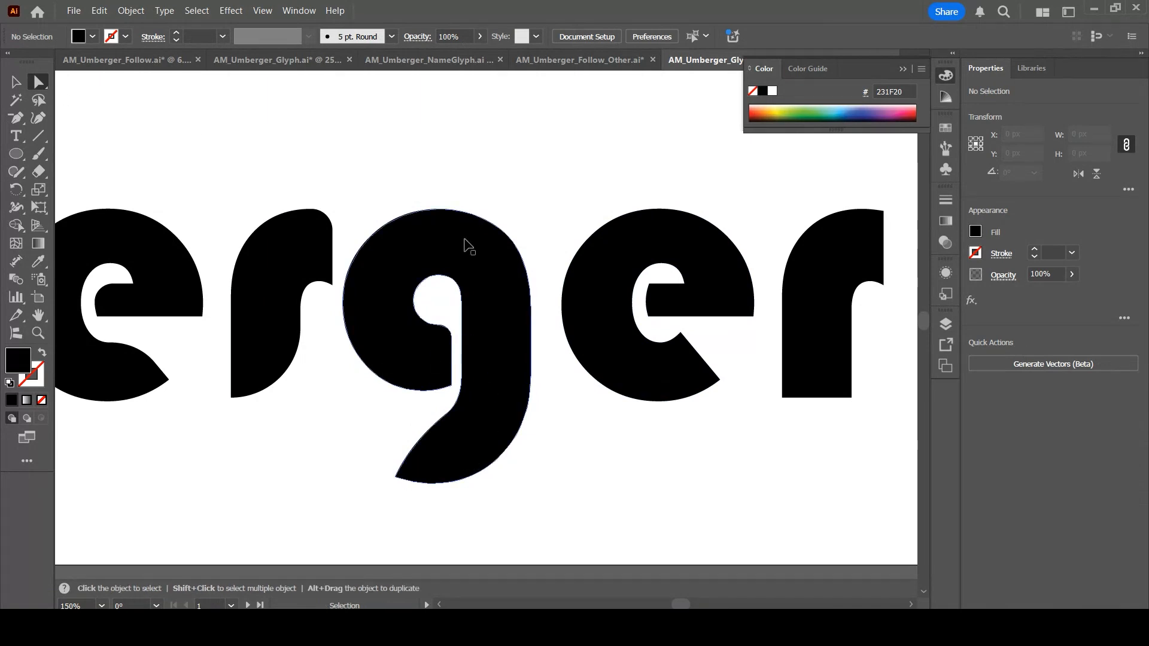
Ungroup the outlined letters of the surname
{"action": "key", "text": "ctrl+minus"}
{"action": "key", "text": "ctrl+minus"}
{"action": "key", "text": "ctrl+minus"}
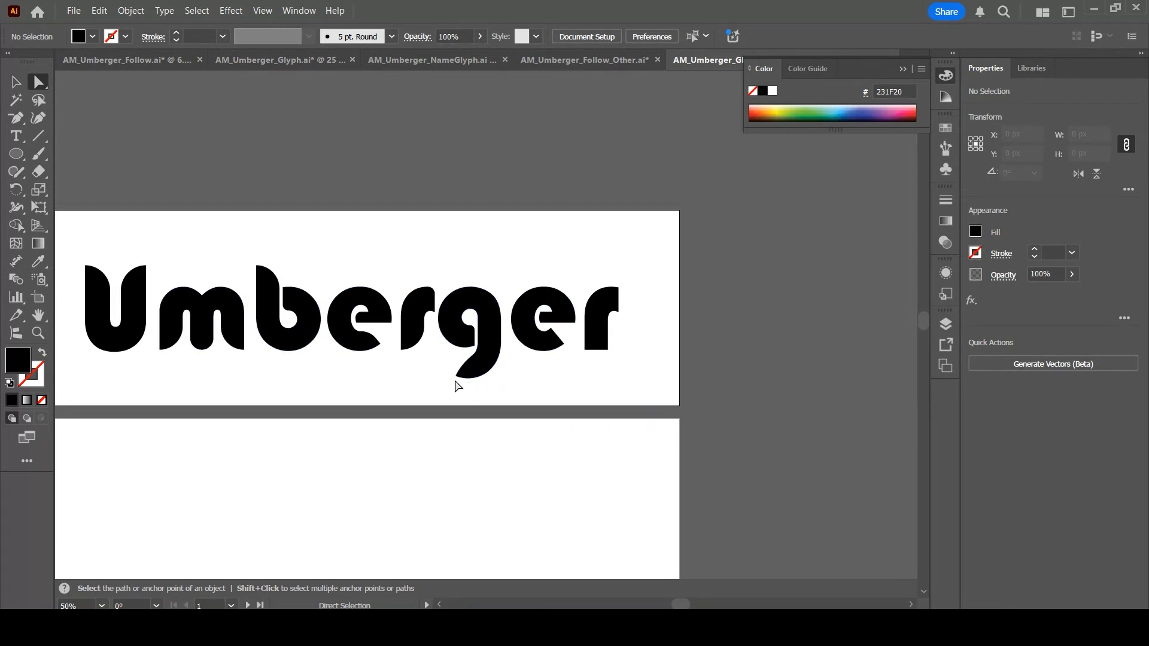
{"action": "key", "text": "ctrl+1"}
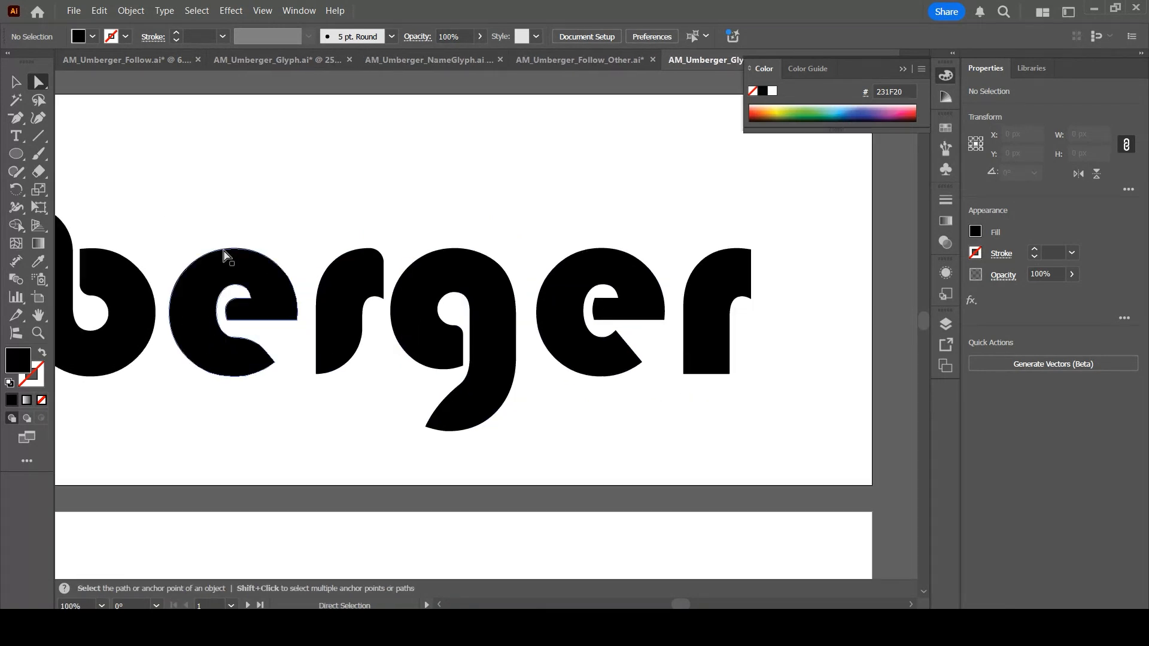
{"action": "left_click", "coordinate": [16, 81]}
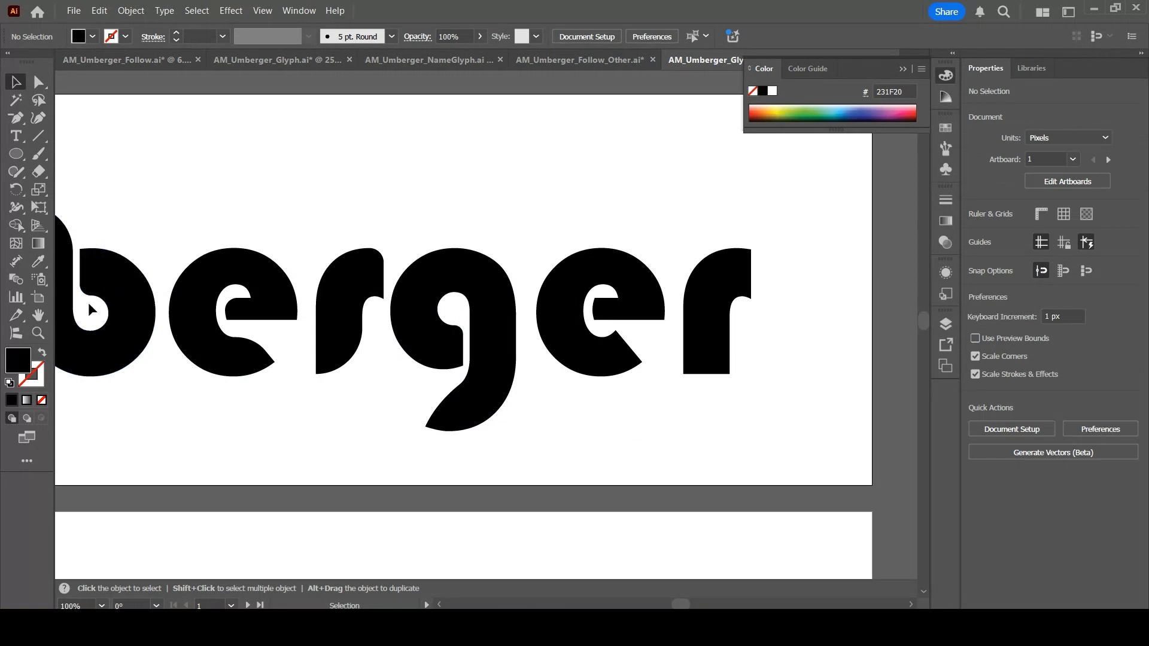
{"action": "scroll", "coordinate": [221, 223], "scroll_direction": "left", "scroll_amount": 3, "text": "ctrl"}
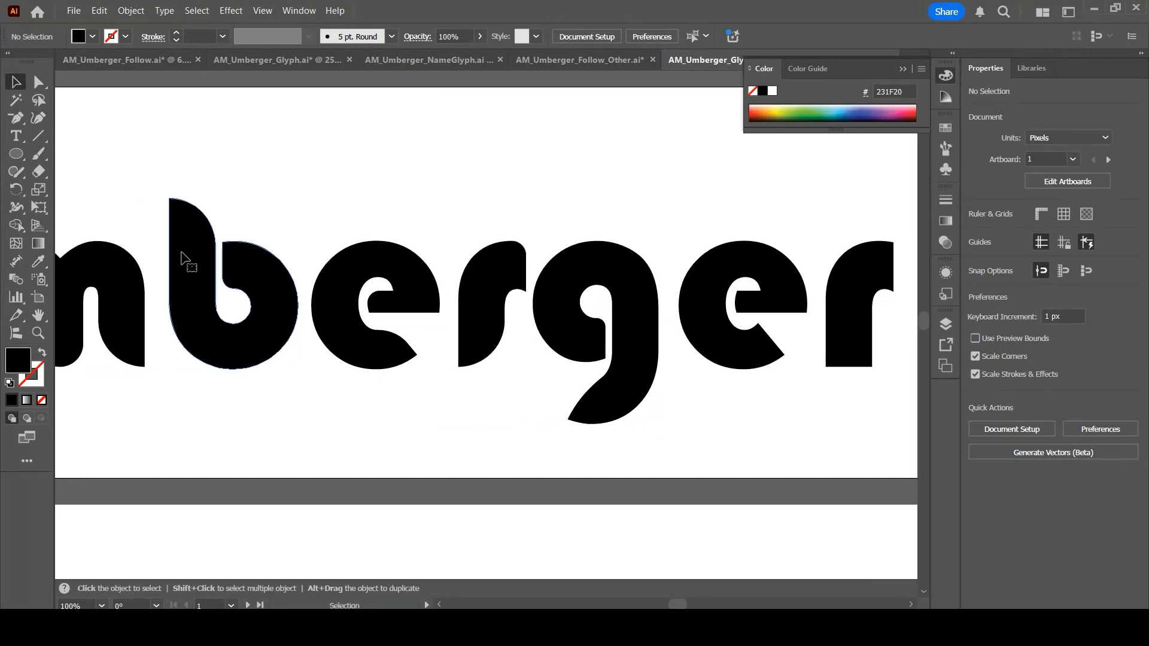
{"action": "left_click", "coordinate": [184, 258]}
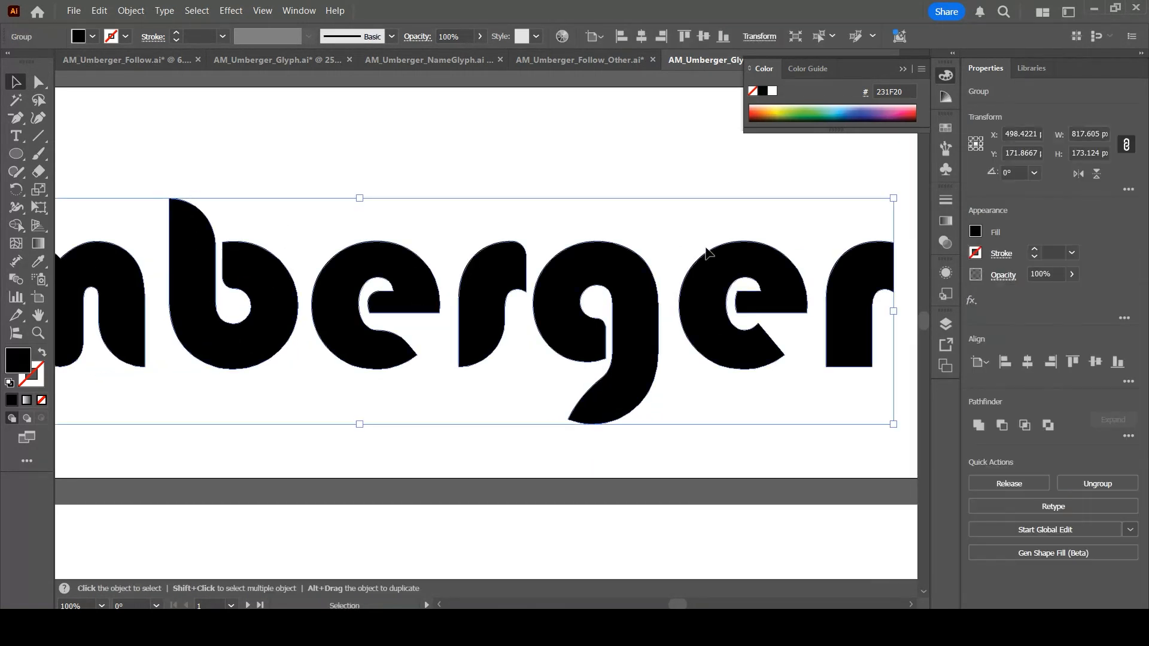
{"action": "left_click", "coordinate": [1090, 484]}
{"action": "left_click", "coordinate": [343, 161]}
Move the b glyph above the word and rotate it 180°
{"action": "left_click", "coordinate": [251, 279]}
{"action": "left_click_drag", "start_coordinate": [251, 278], "coordinate": [622, 138]}
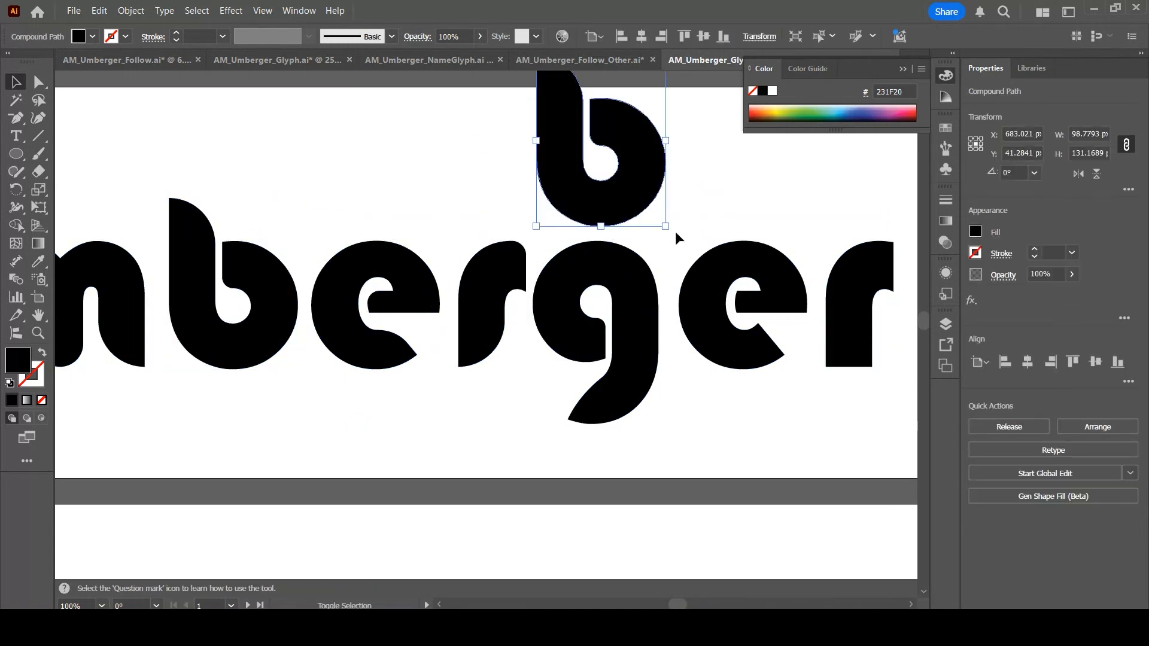
{"action": "left_click_drag", "start_coordinate": [606, 228], "coordinate": [546, 201]}
{"action": "scroll", "coordinate": [611, 364], "scroll_direction": "down", "scroll_amount": 5}
{"action": "scroll", "coordinate": [613, 367], "scroll_direction": "down", "scroll_amount": 4}
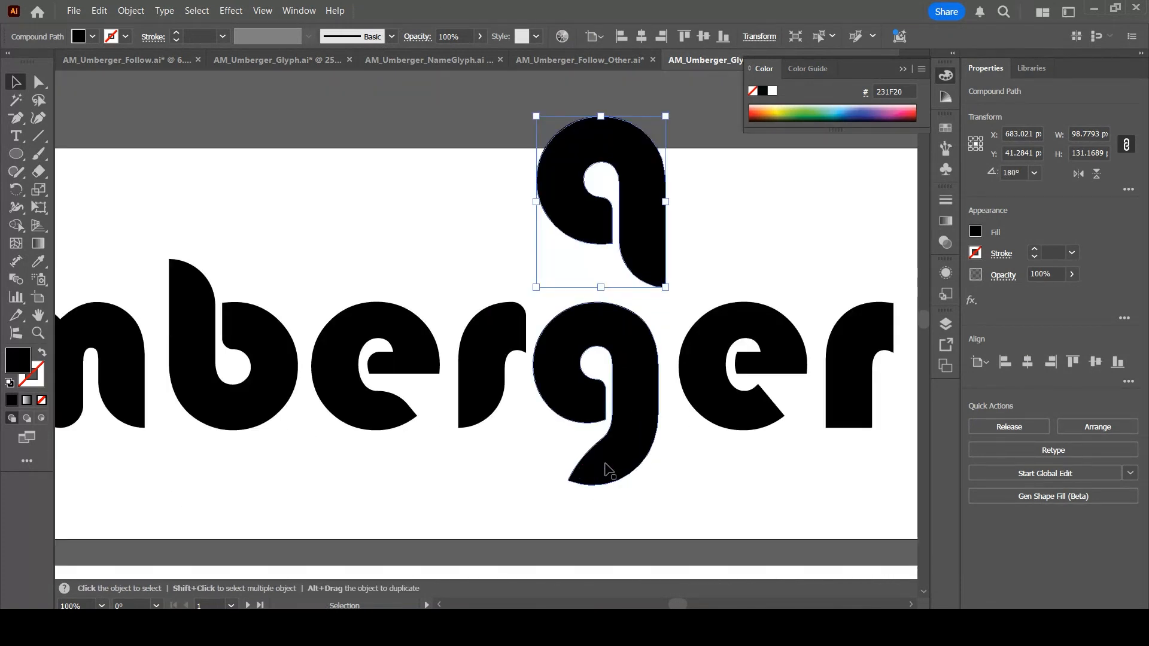
Move the rotated b down into the g's position and place the g back over it
{"action": "scroll", "coordinate": [602, 416], "scroll_direction": "down", "scroll_amount": 2}
{"action": "left_click_drag", "start_coordinate": [621, 269], "coordinate": [438, 440]}
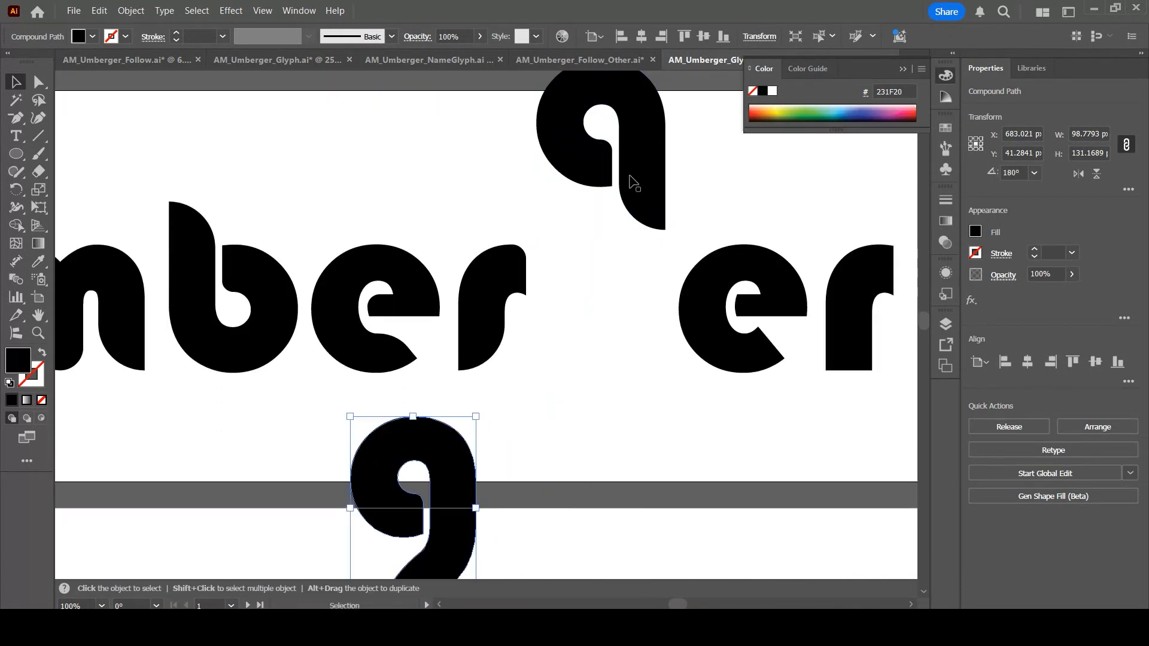
{"action": "left_click_drag", "start_coordinate": [634, 206], "coordinate": [640, 290]}
{"action": "left_click_drag", "start_coordinate": [456, 462], "coordinate": [641, 340]}
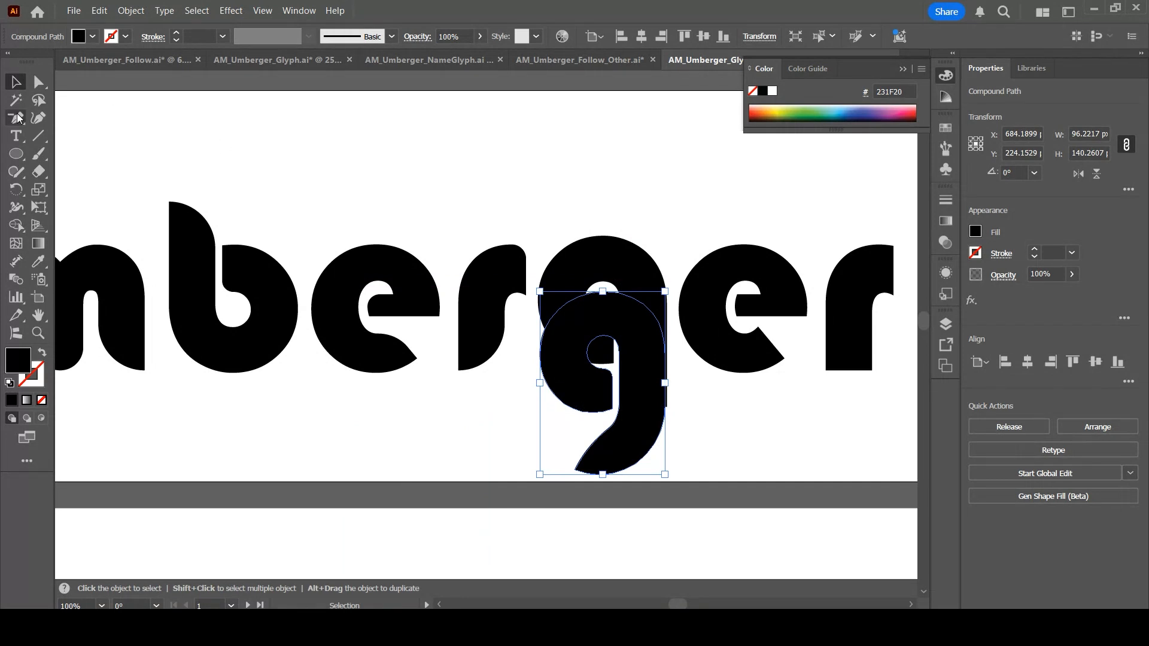
Delete the anchors of the g's bowl so only its descending tail remains
{"action": "key", "text": "a"}
{"action": "left_click_drag", "start_coordinate": [613, 411], "coordinate": [594, 369]}
{"action": "left_click", "coordinate": [591, 364]}
{"action": "key", "text": "Delete"}
{"action": "left_click", "coordinate": [586, 353]}
{"action": "key", "text": "Delete"}
{"action": "left_click", "coordinate": [591, 341]}
{"action": "key", "text": "Delete"}
{"action": "key", "text": "Delete"}
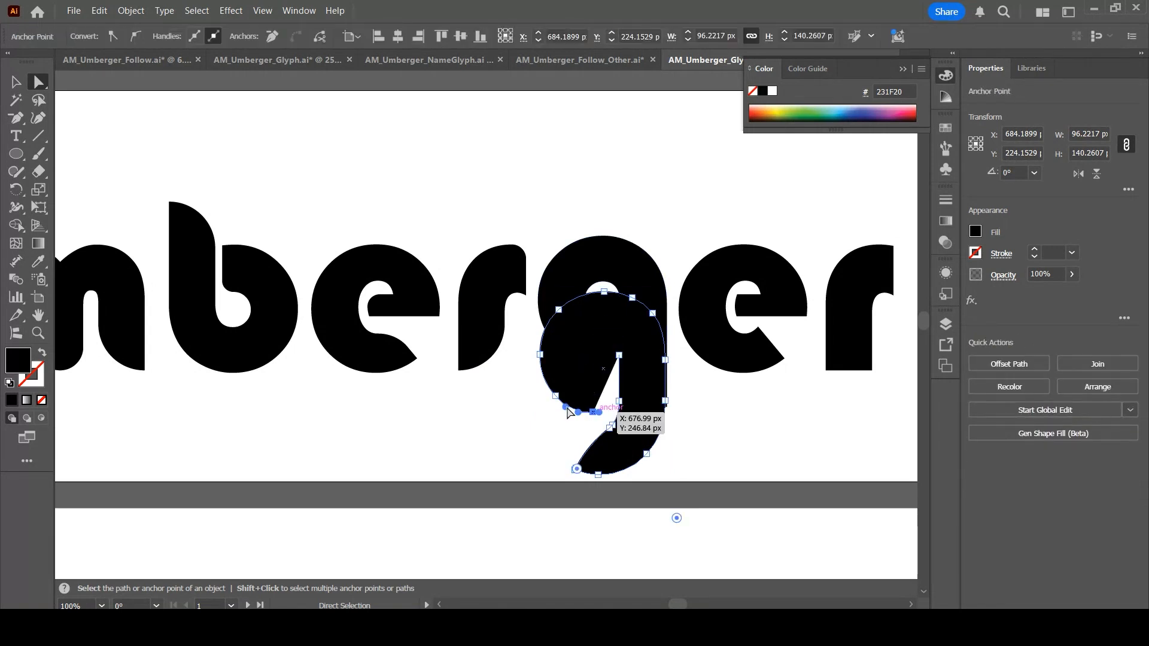
{"action": "left_click", "coordinate": [592, 411]}
{"action": "key", "text": "Delete"}
{"action": "left_click", "coordinate": [555, 395]}
{"action": "key", "text": "Delete"}
{"action": "left_click", "coordinate": [539, 354]}
{"action": "key", "text": "Delete"}
{"action": "left_click", "coordinate": [559, 309]}
{"action": "key", "text": "Delete"}
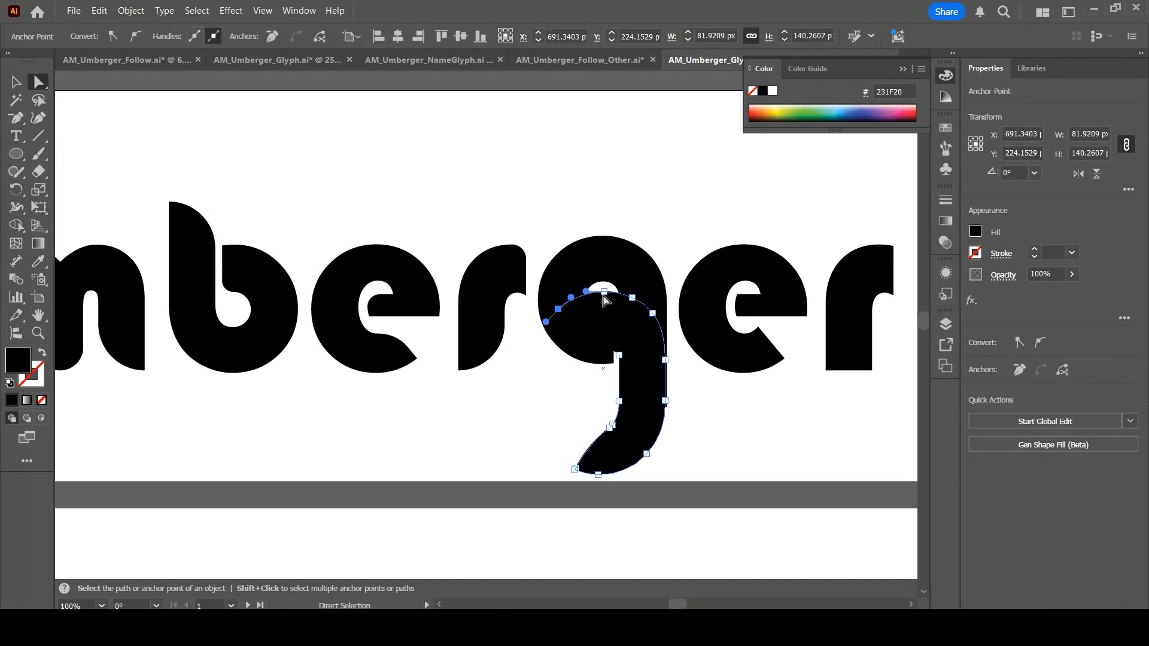
{"action": "left_click", "coordinate": [603, 291]}
{"action": "key", "text": "Delete"}
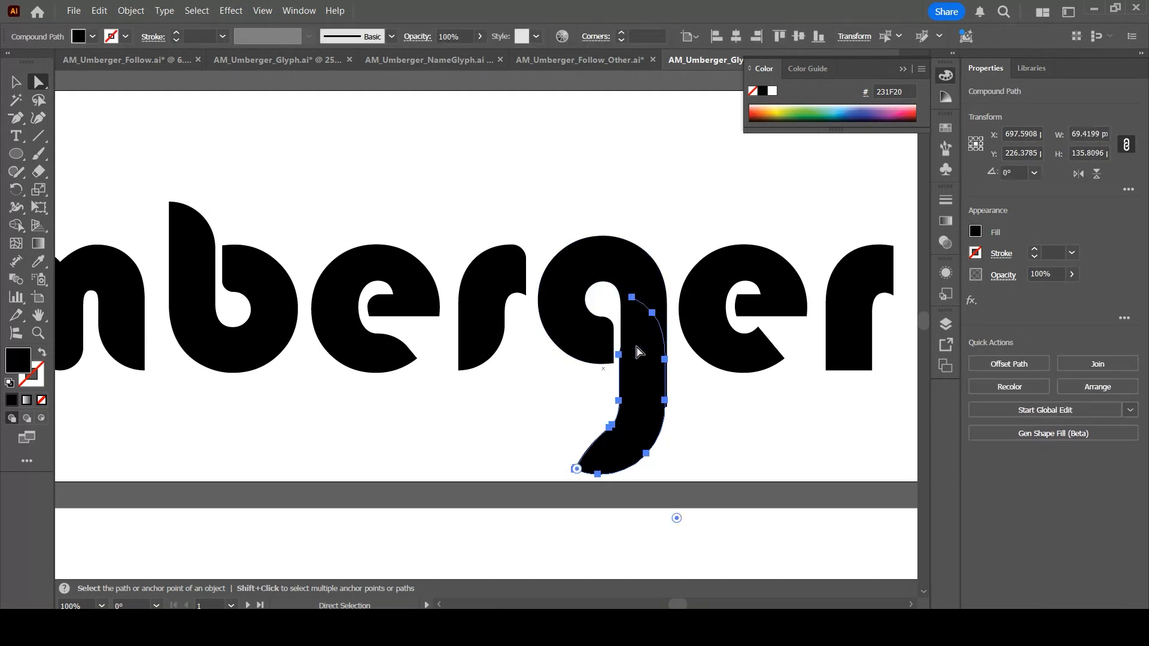
Shorten the rotated b's stem by raising its two bottom anchors 33 px
{"action": "left_click", "coordinate": [720, 432]}
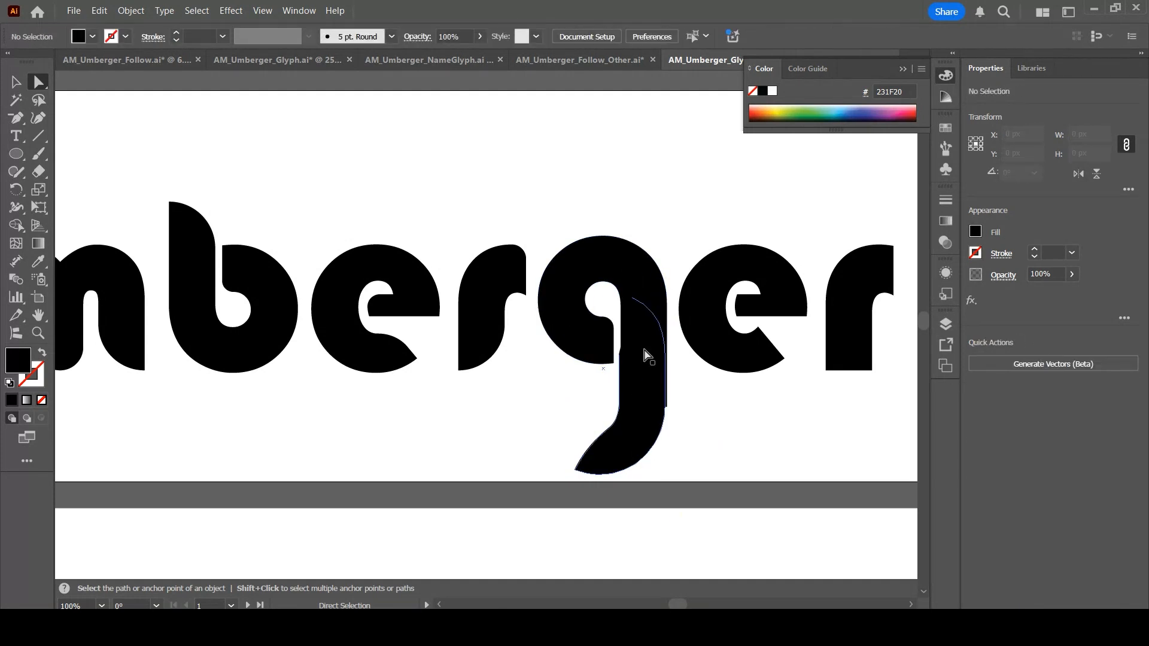
{"action": "left_click", "coordinate": [639, 424]}
{"action": "left_click_drag", "start_coordinate": [643, 429], "coordinate": [651, 431]}
{"action": "left_click", "coordinate": [736, 387]}
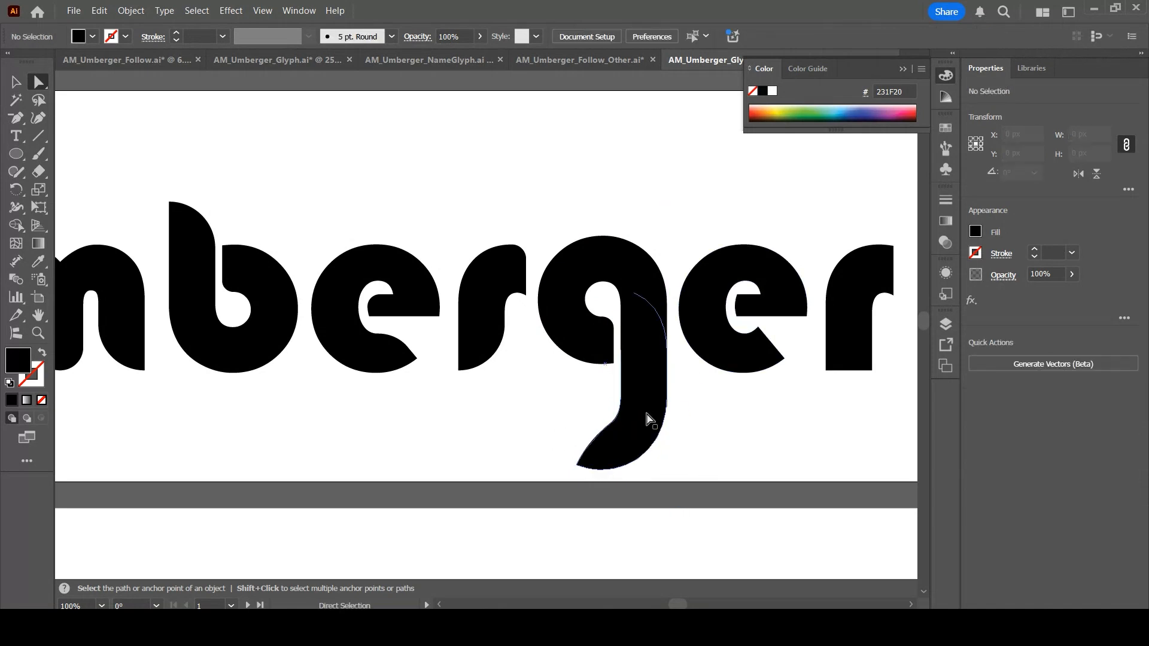
{"action": "left_click", "coordinate": [636, 258]}
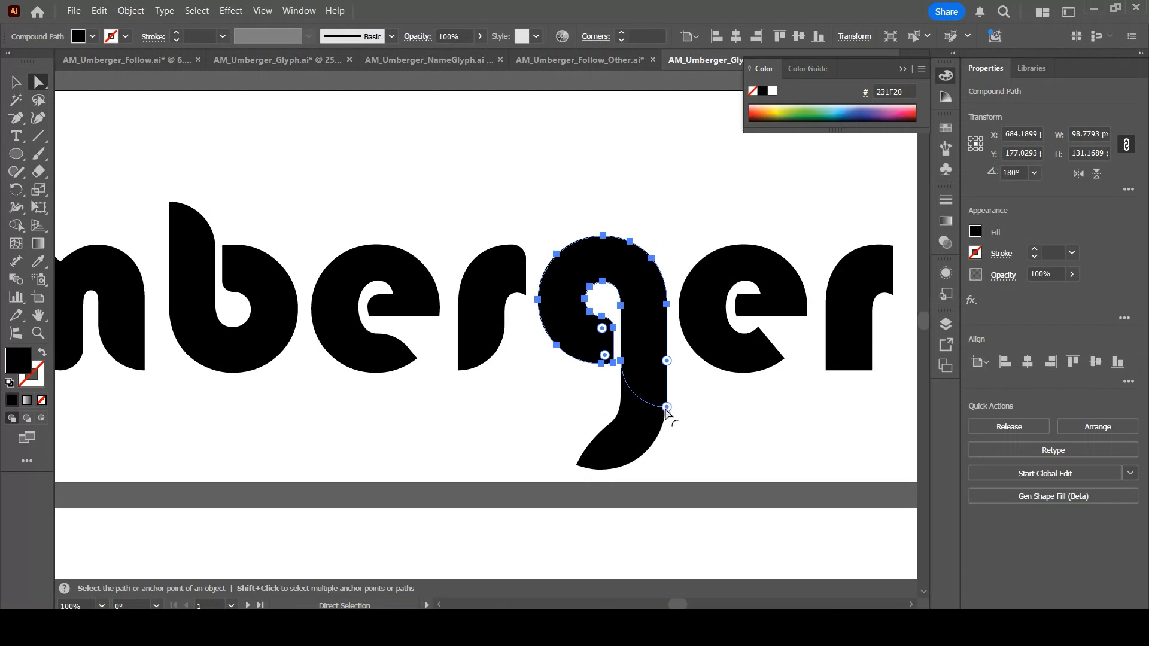
{"action": "key", "text": "ctrl+plus"}
{"action": "key", "text": "ctrl+plus"}
{"action": "key", "text": "ctrl+plus"}
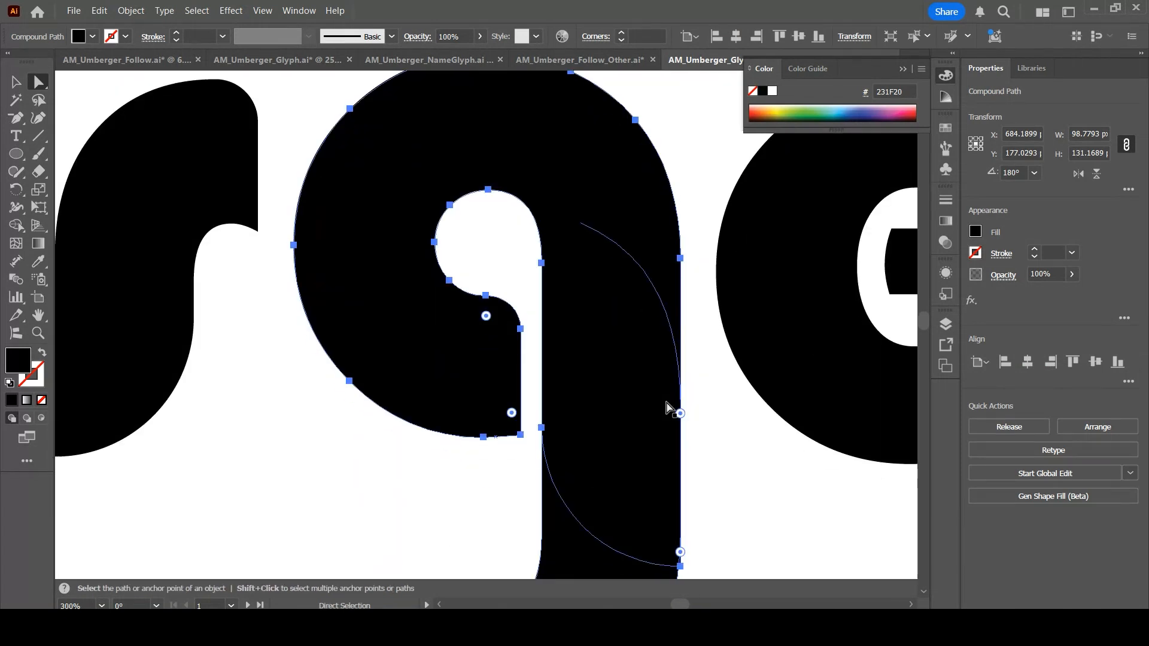
{"action": "scroll", "coordinate": [664, 403], "scroll_direction": "down", "scroll_amount": 3}
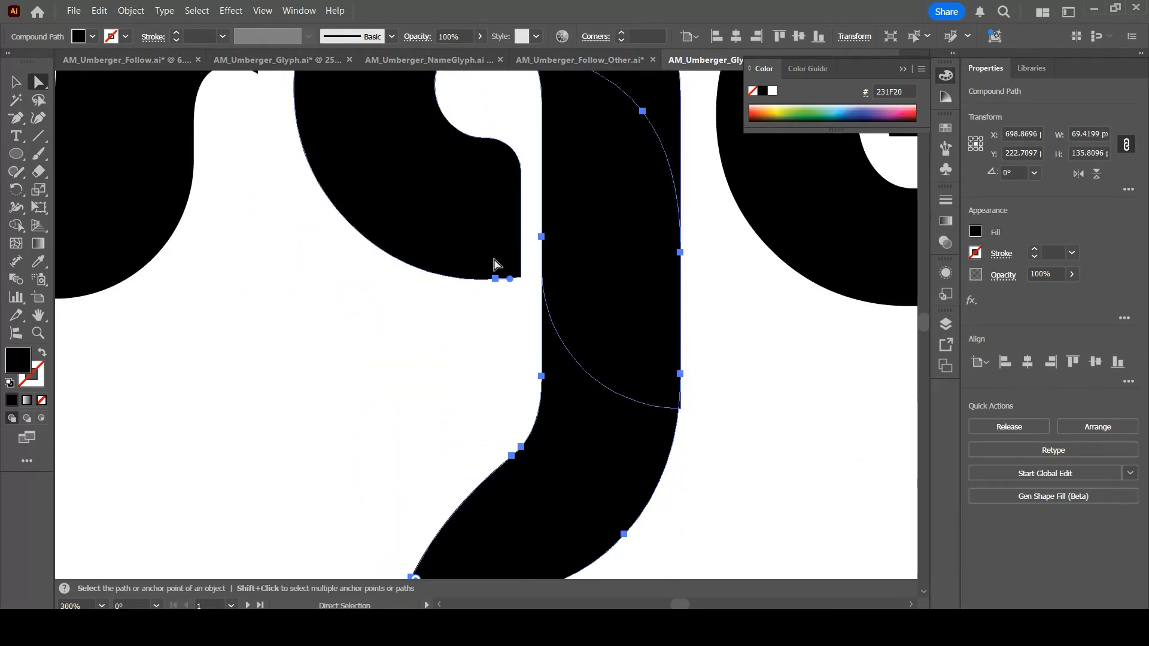
{"action": "left_click", "coordinate": [680, 409]}
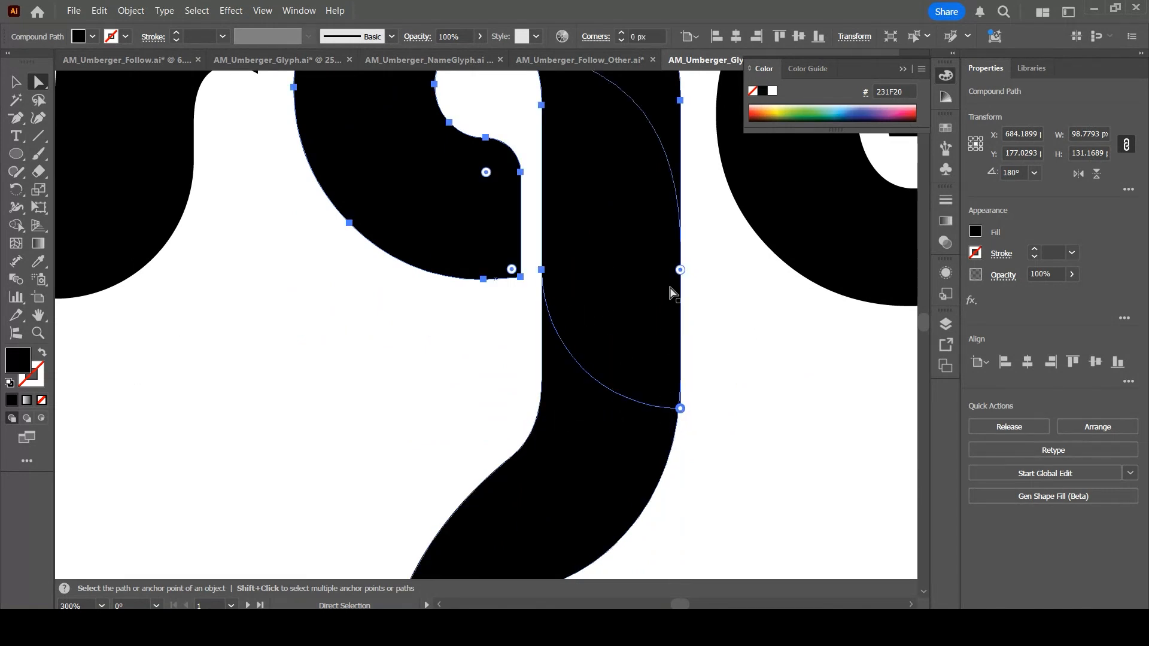
{"action": "left_click_drag", "start_coordinate": [681, 270], "coordinate": [487, 472]}
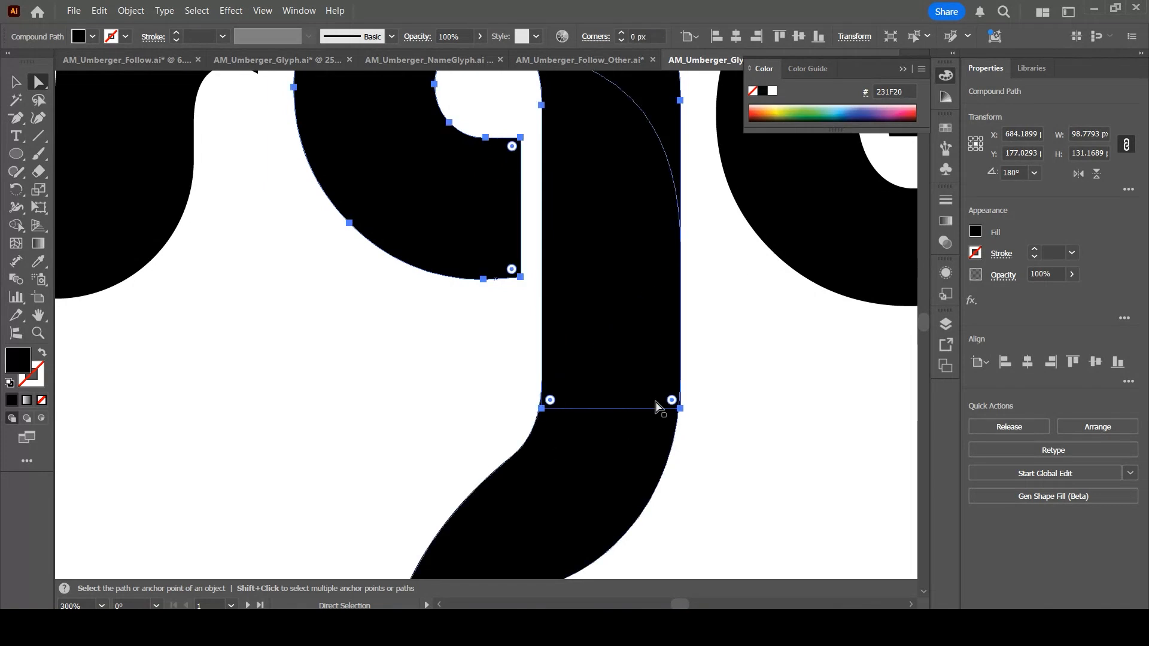
{"action": "left_click", "coordinate": [680, 409]}
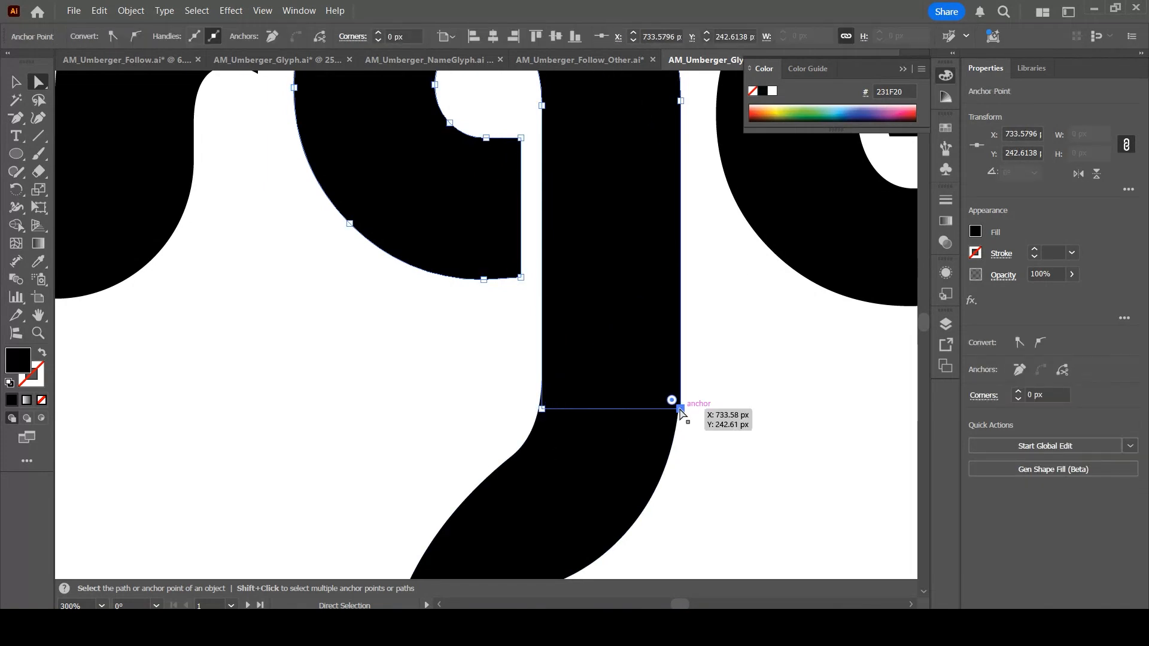
{"action": "left_click", "coordinate": [542, 409], "text": "shift"}
{"action": "key", "text": "shift+Up"}
{"action": "key", "text": "shift+Up"}
{"action": "key", "text": "shift+Up"}
{"action": "key", "text": "shift+Up"}
{"action": "key", "text": "shift+Up"}
{"action": "key", "text": "shift+Up"}
{"action": "key", "text": "shift+Up"}
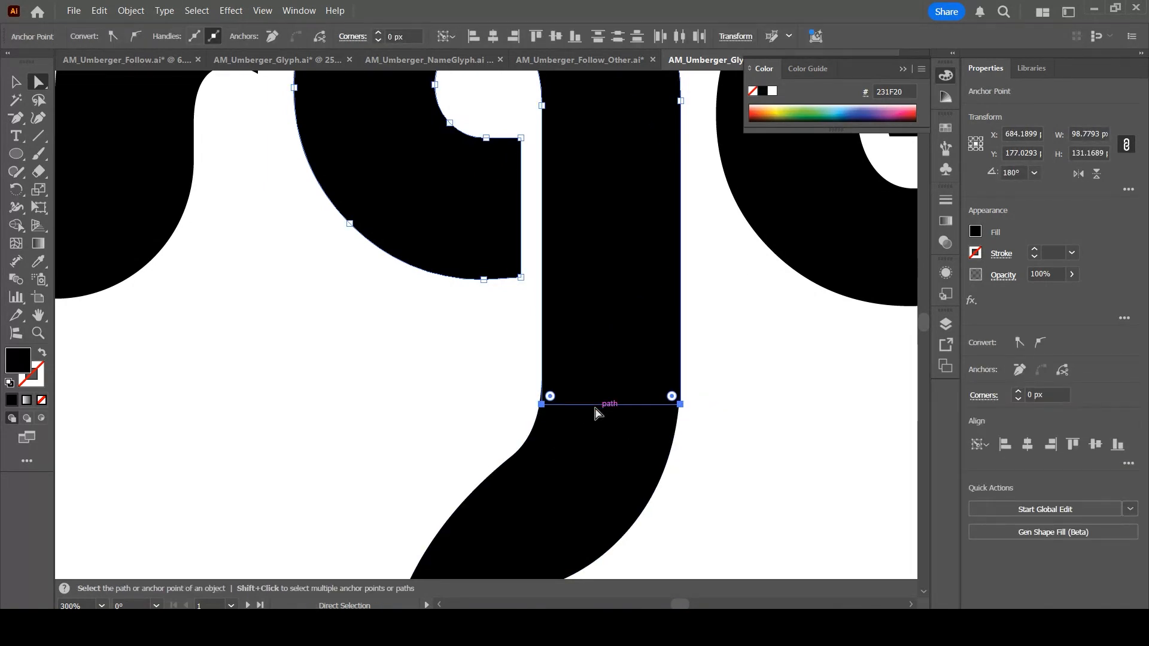
{"action": "key", "text": "Up"}
{"action": "key", "text": "Up"}
{"action": "key", "text": "Up"}
{"action": "key", "text": "Up"}
{"action": "key", "text": "Up"}
{"action": "key", "text": "Up"}
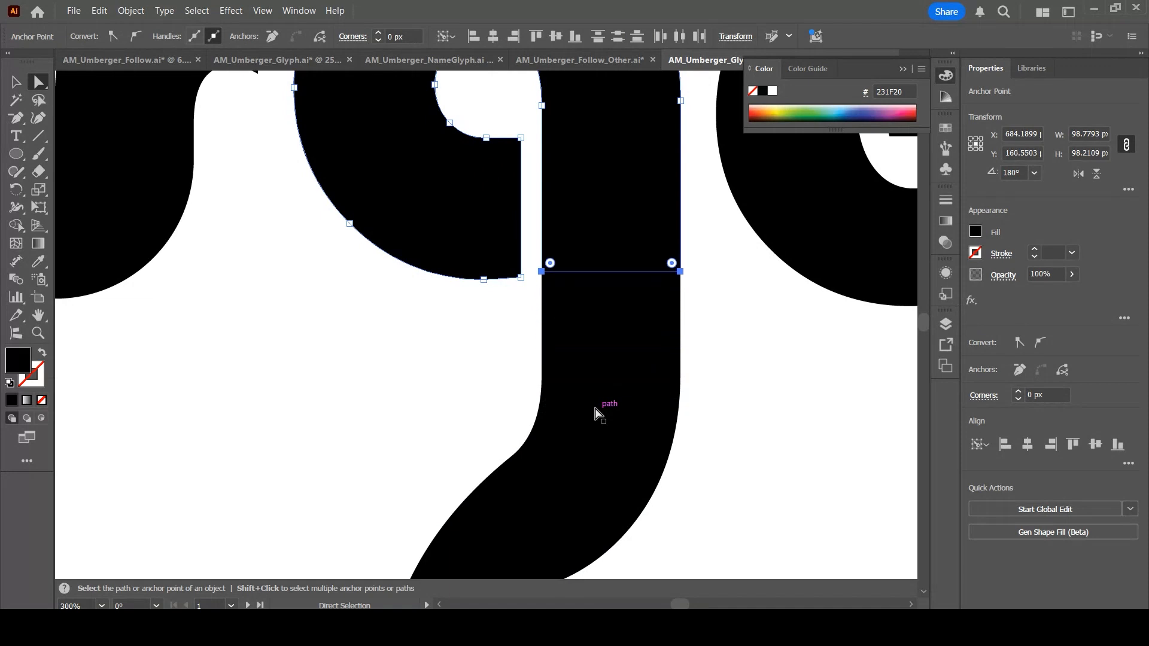
Nudge the g's tail upward to meet the rotated b's stem
{"action": "key", "text": "ctrl+1"}
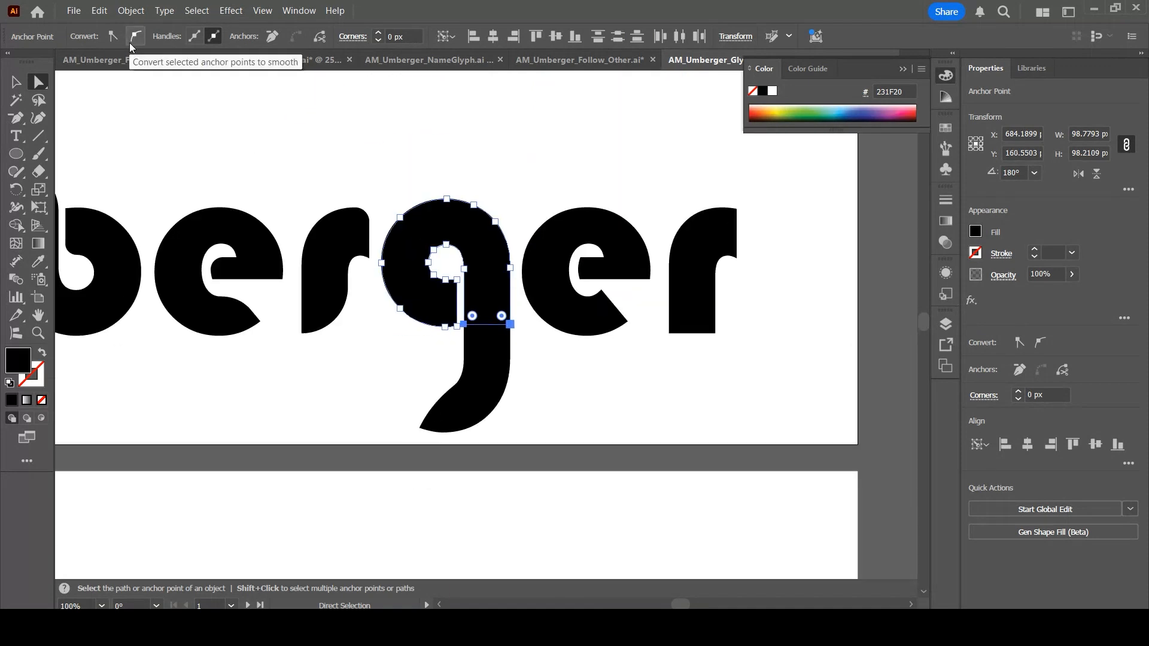
{"action": "left_click", "coordinate": [16, 82]}
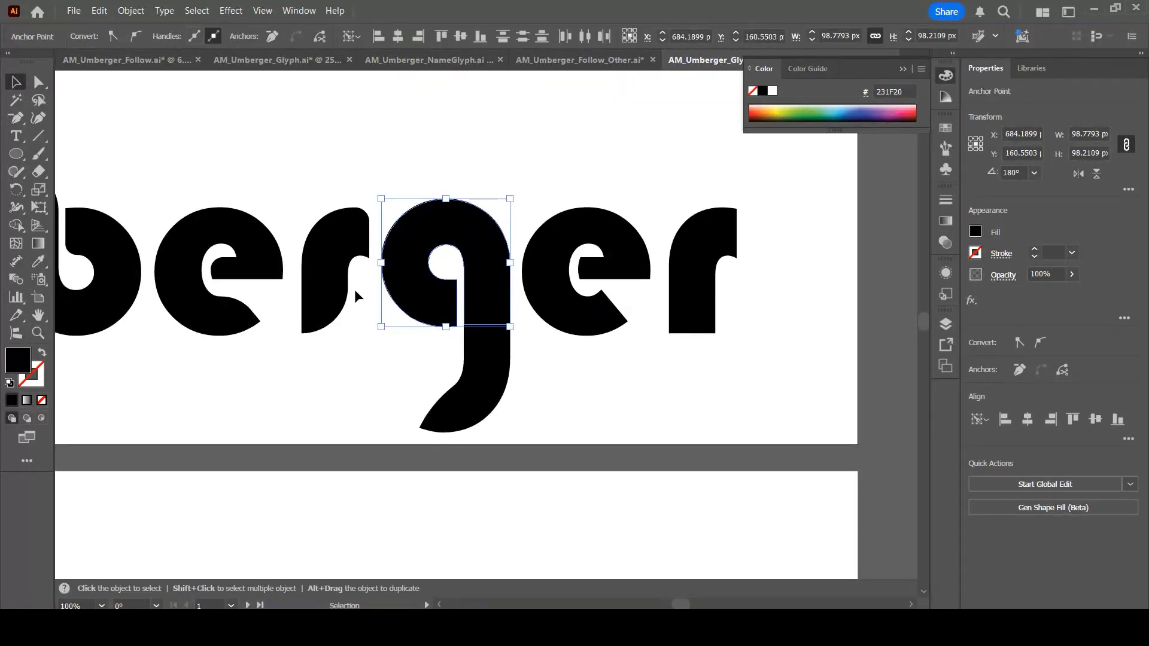
{"action": "left_click", "coordinate": [537, 391]}
{"action": "left_click_drag", "start_coordinate": [398, 430], "coordinate": [398, 430]}
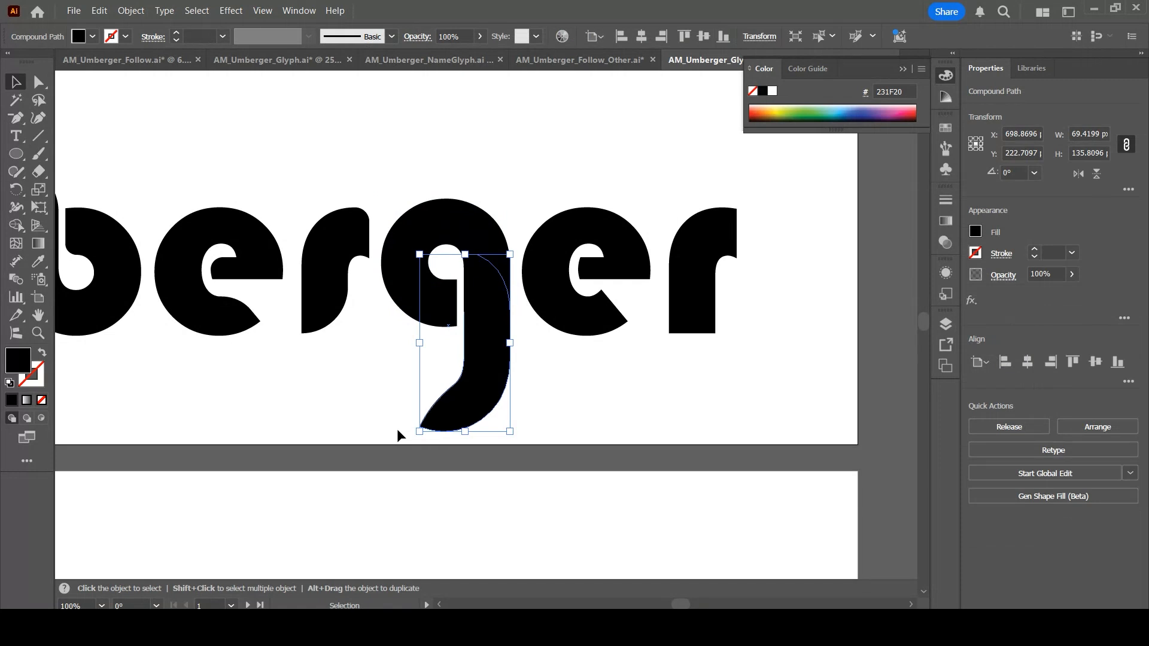
{"action": "key", "text": "Up"}
{"action": "key", "text": "Up"}
{"action": "key", "text": "Up"}
{"action": "key", "text": "Up"}
{"action": "key", "text": "Up"}
{"action": "key", "text": "Up"}
{"action": "key", "text": "Up"}
{"action": "key", "text": "Up"}
{"action": "key", "text": "Up"}
{"action": "key", "text": "Up"}
{"action": "key", "text": "Up"}
{"action": "key", "text": "Up"}
{"action": "key", "text": "Up"}
{"action": "key", "text": "Up"}
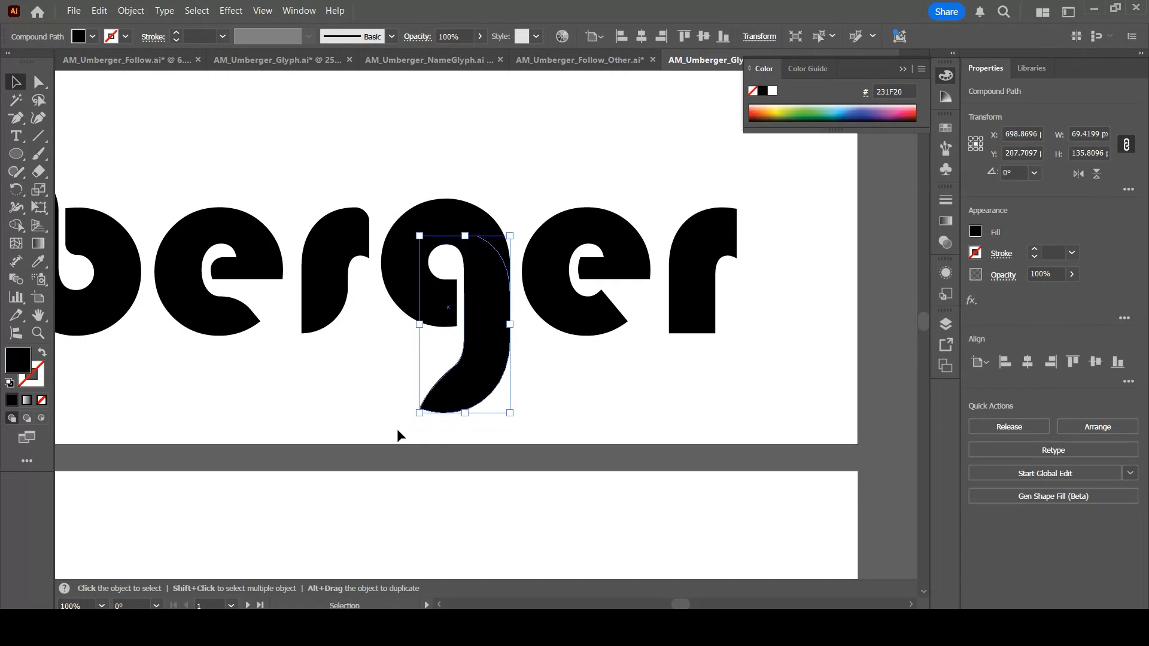
Delete the stray empty object beside the final r
{"action": "left_click", "coordinate": [603, 425]}
{"action": "key", "text": "a"}
{"action": "key", "text": "ctrl+minus"}
{"action": "key", "text": "ctrl+minus"}
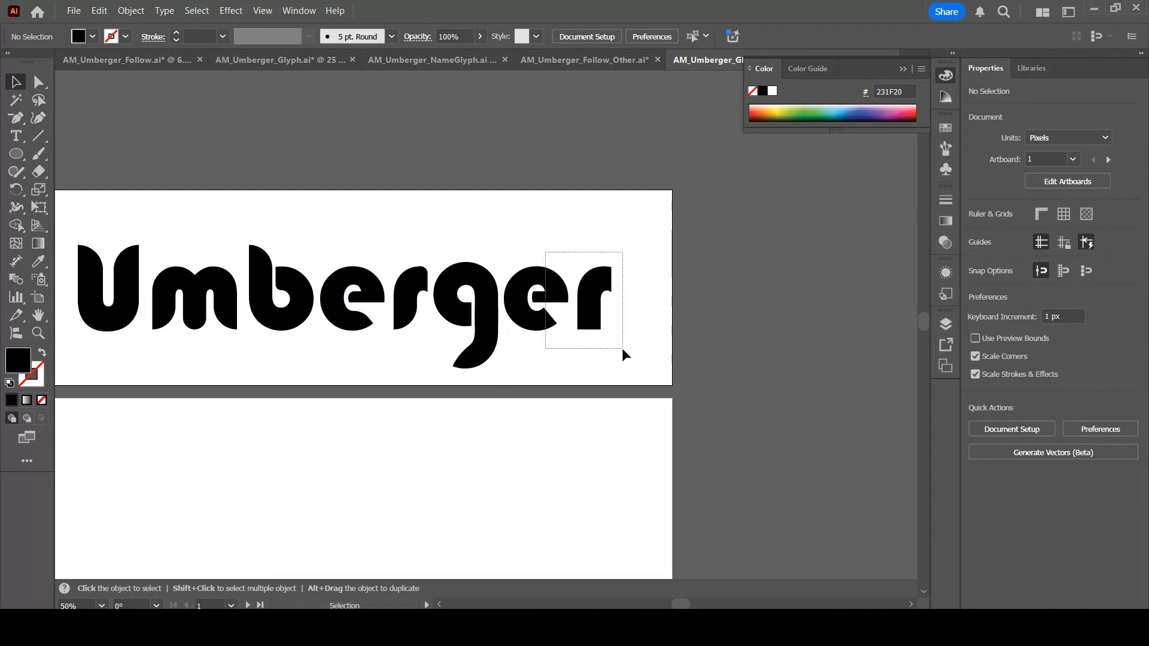
{"action": "left_click_drag", "start_coordinate": [622, 349], "coordinate": [622, 349]}
{"action": "key", "text": "Delete"}
Enlarge the U at the start of the word to about 147 by 208 px
{"action": "left_click_drag", "start_coordinate": [342, 241], "coordinate": [422, 358]}
{"action": "left_click_drag", "start_coordinate": [405, 314], "coordinate": [590, 318]}
{"action": "left_click", "coordinate": [657, 343]}
{"action": "key", "text": "space"}
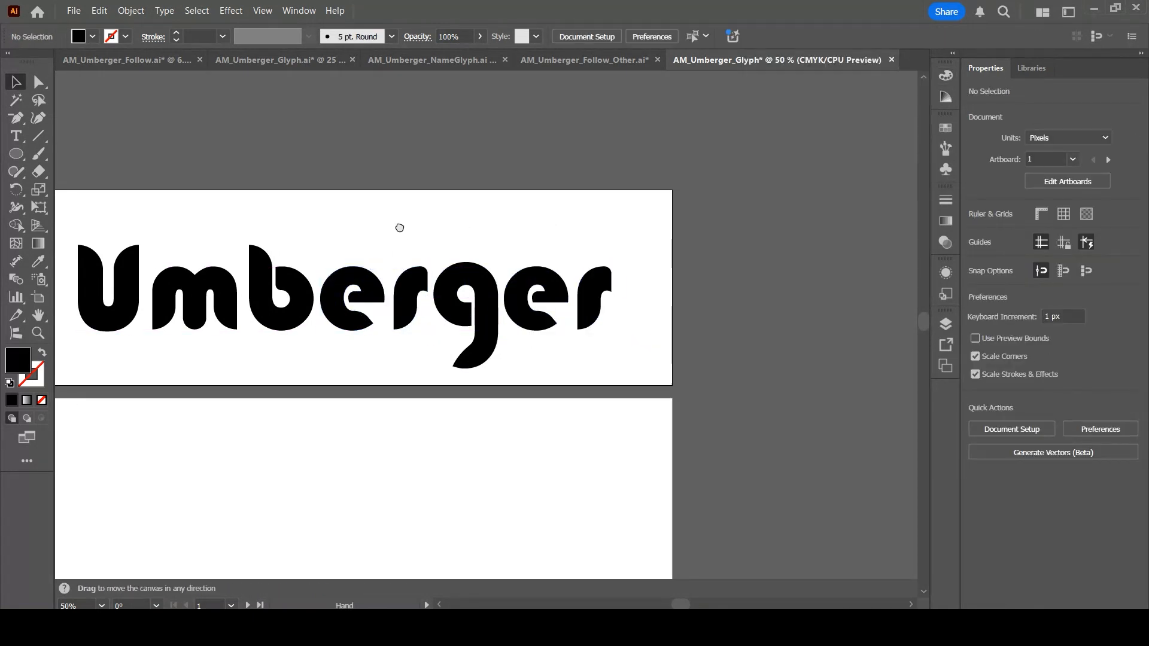
{"action": "left_click_drag", "start_coordinate": [399, 228], "coordinate": [489, 199]}
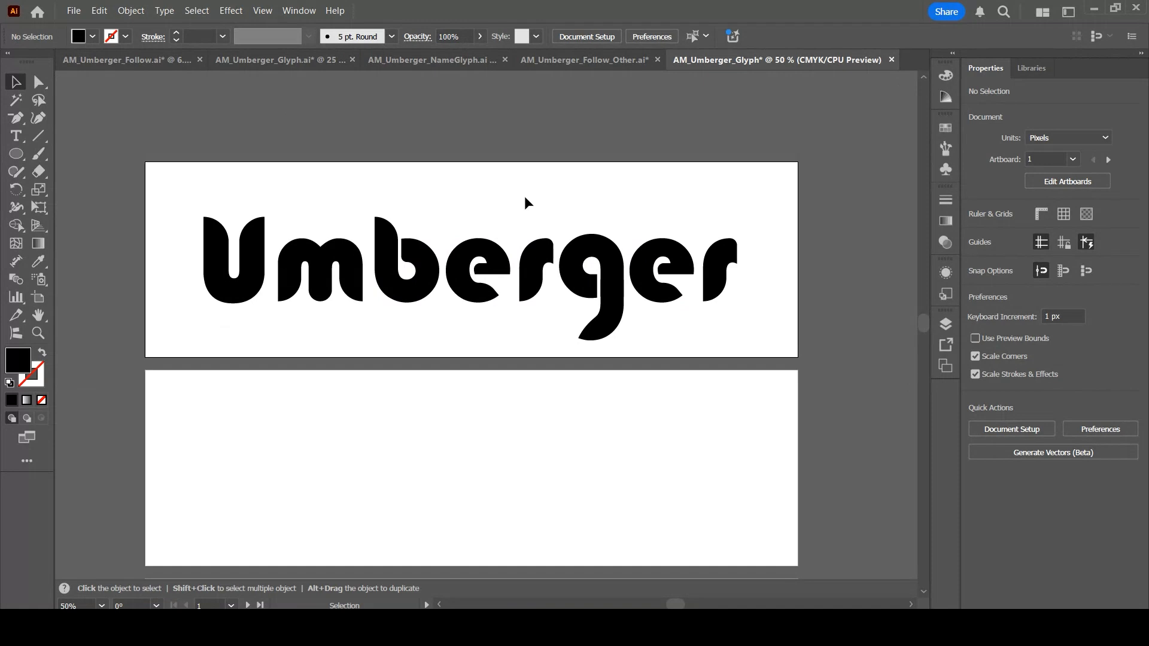
{"action": "left_click", "coordinate": [244, 293]}
{"action": "mouse_move", "coordinate": [264, 304]}
{"action": "left_mouse_down"}
{"action": "mouse_move", "coordinate": [299, 355]}
{"action": "mouse_move", "coordinate": [247, 309]}
{"action": "left_mouse_up"}
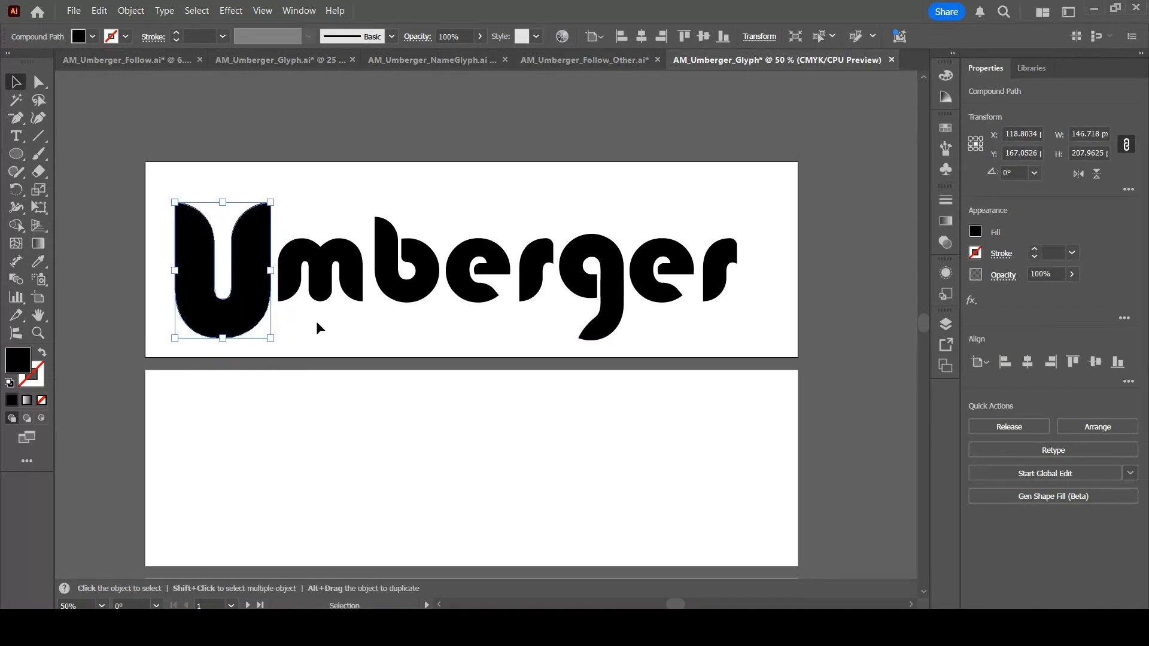
Move the m up and left so its first leg merges into the U's right arm
{"action": "left_click", "coordinate": [317, 326]}
{"action": "left_click", "coordinate": [307, 257]}
{"action": "left_click_drag", "start_coordinate": [307, 256], "coordinate": [356, 287]}
{"action": "left_click_drag", "start_coordinate": [302, 250], "coordinate": [299, 248]}
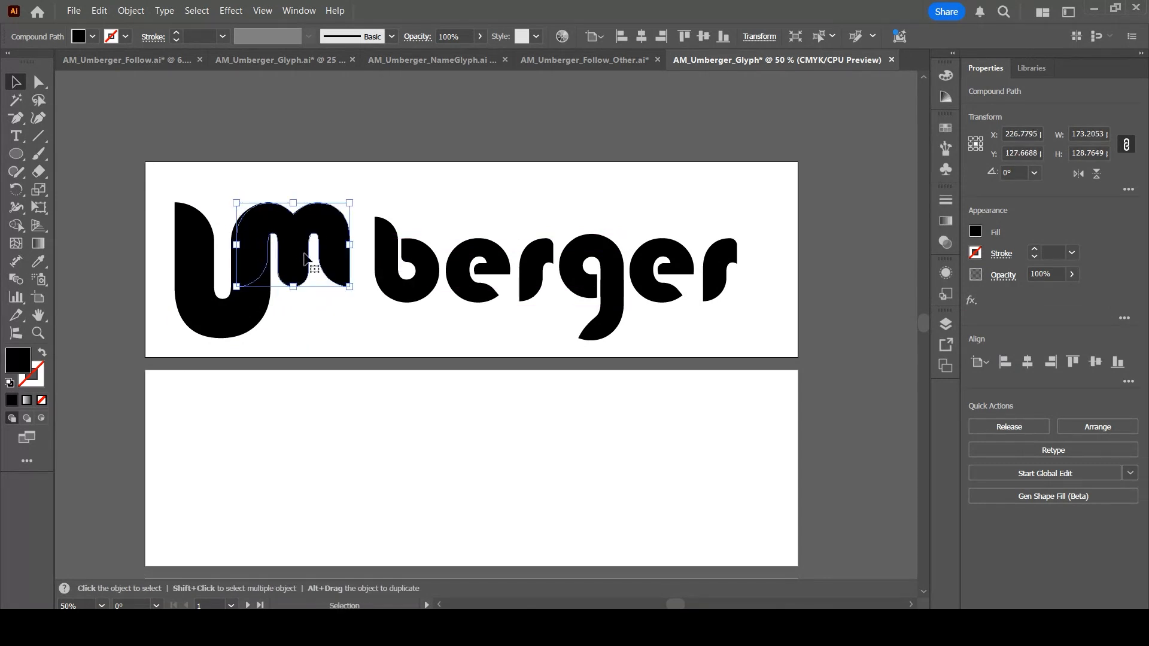
{"action": "left_click_drag", "start_coordinate": [302, 251], "coordinate": [302, 251]}
{"action": "left_click", "coordinate": [337, 365]}
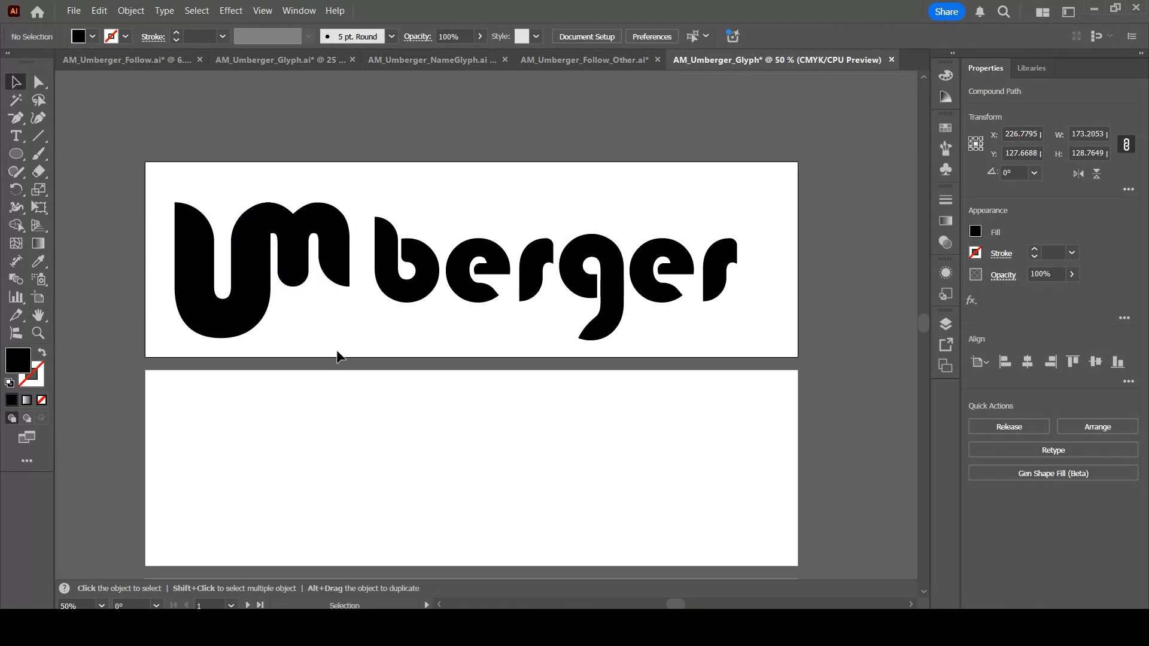
Move the b left against the m and scale it down to about 132 by 175 px
{"action": "left_click_drag", "start_coordinate": [406, 299], "coordinate": [380, 307]}
{"action": "left_click", "coordinate": [439, 317]}
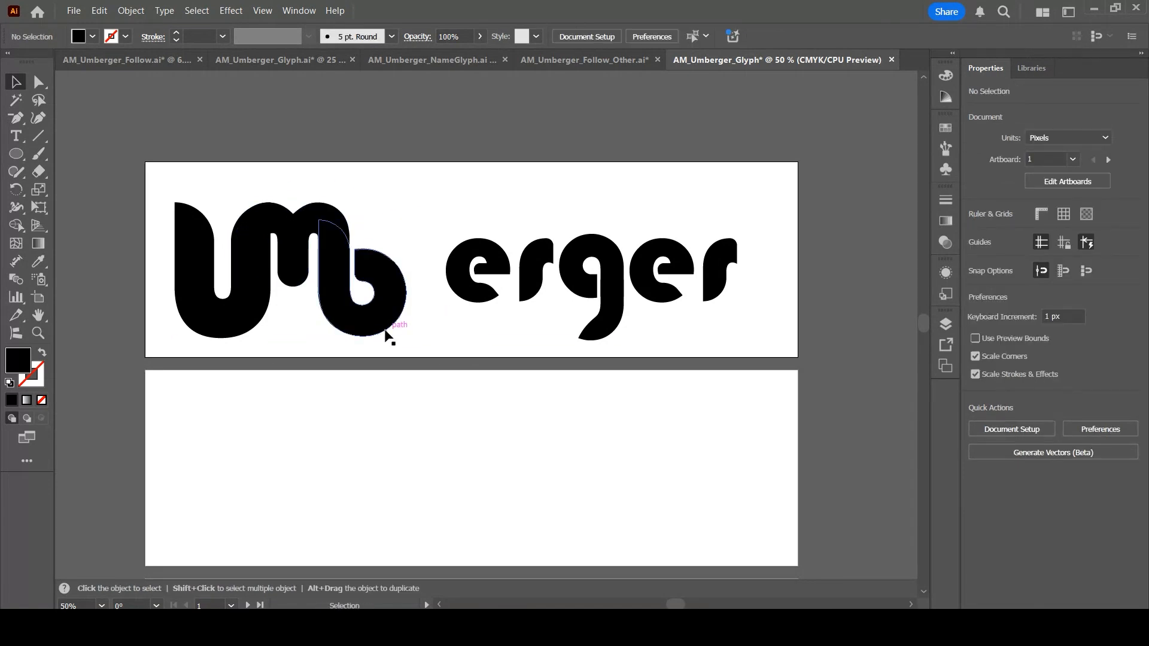
{"action": "key", "text": "ctrl+equal"}
{"action": "key", "text": "ctrl+equal"}
{"action": "key", "text": "ctrl+equal"}
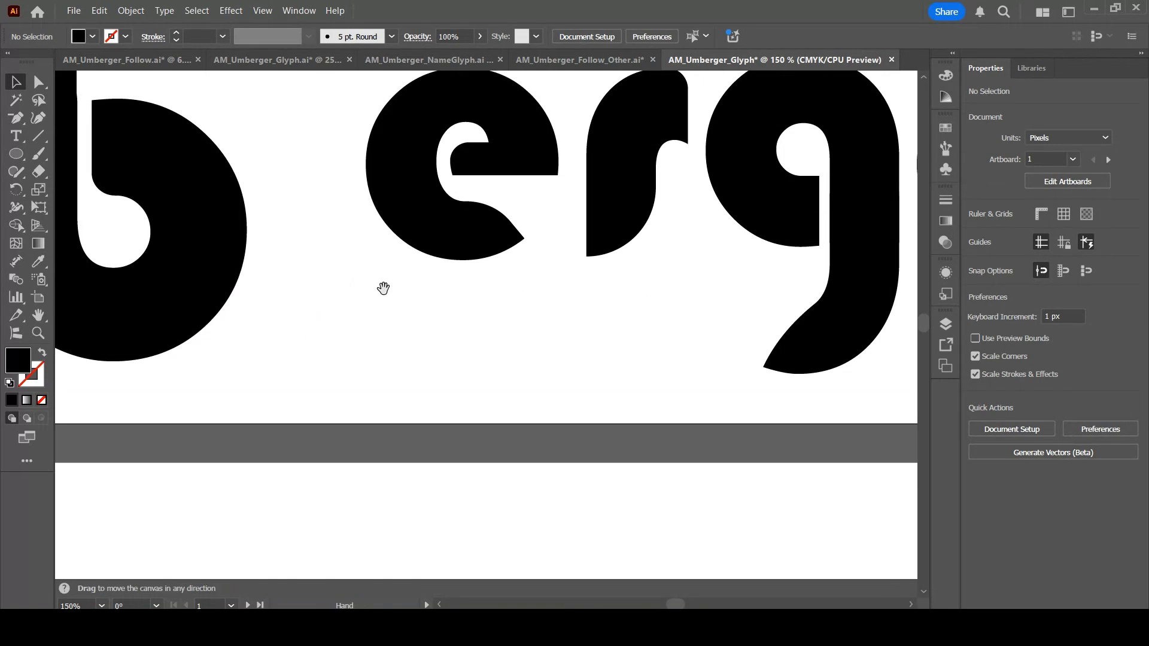
{"action": "left_click_drag", "start_coordinate": [382, 311], "coordinate": [576, 425]}
{"action": "left_click", "coordinate": [510, 402]}
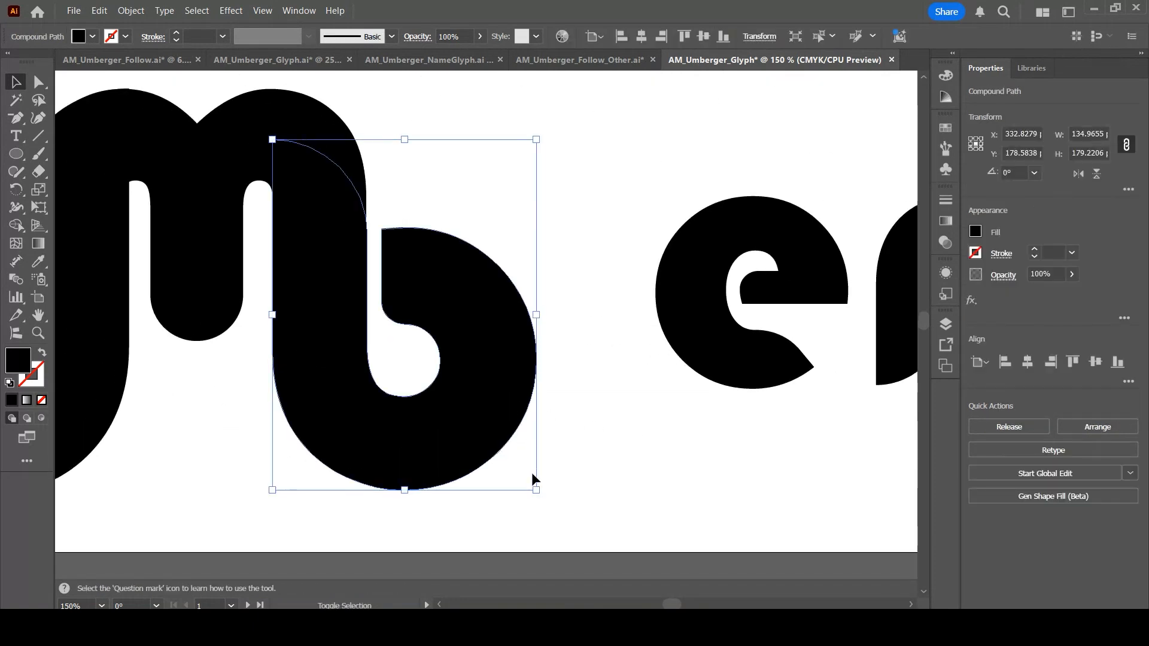
{"action": "left_click_drag", "start_coordinate": [536, 491], "coordinate": [530, 482]}
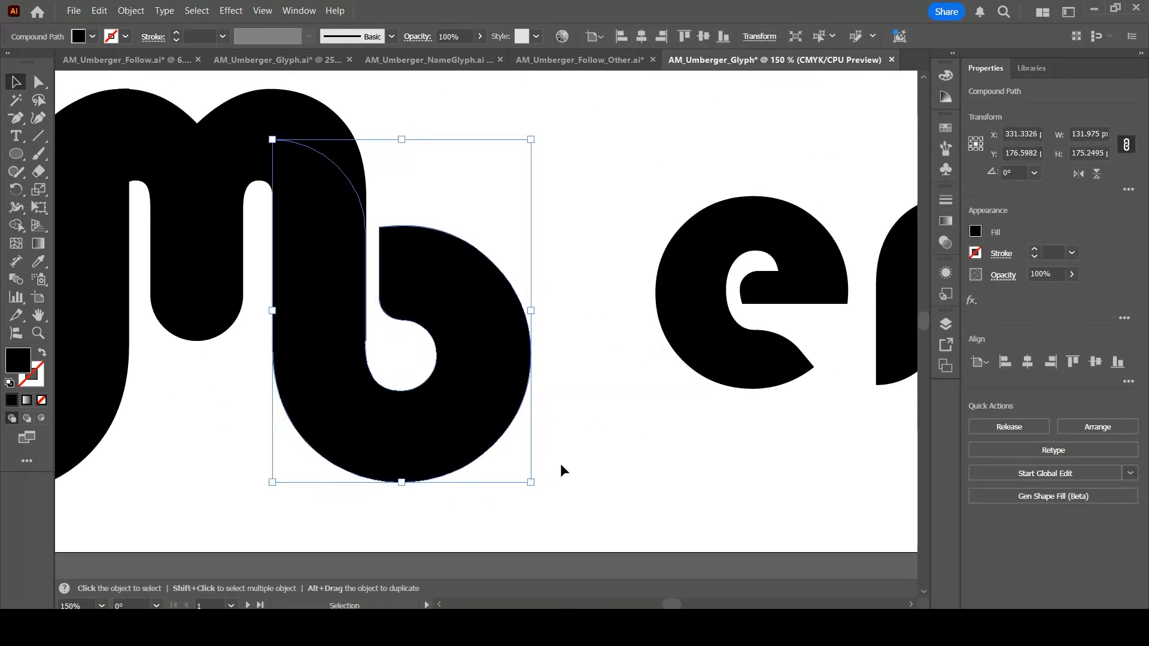
{"action": "left_click", "coordinate": [561, 463]}
{"action": "left_click", "coordinate": [485, 448]}
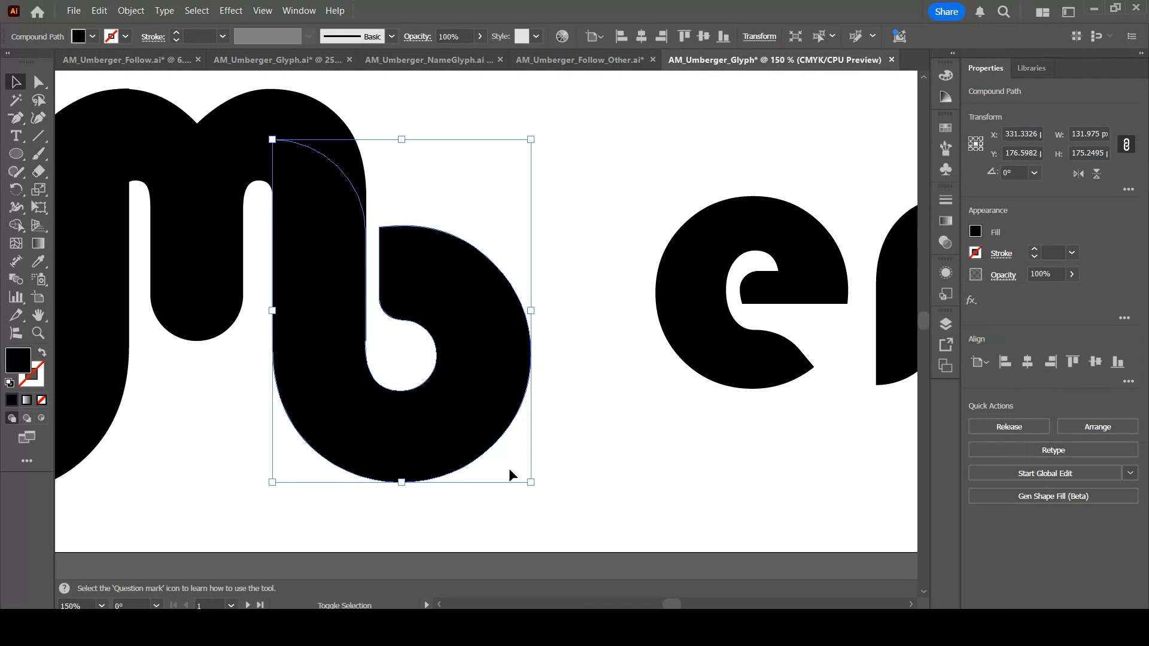
{"action": "left_click_drag", "start_coordinate": [531, 481], "coordinate": [535, 487]}
{"action": "left_click", "coordinate": [591, 443]}
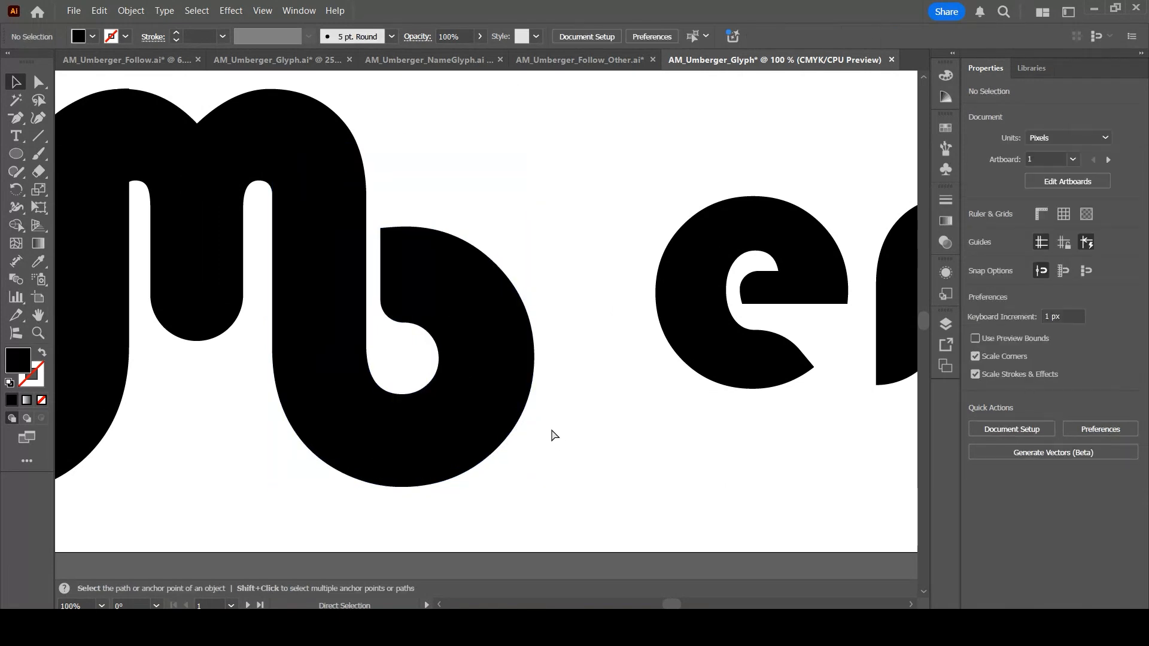
Move the e left so it joins the b
{"action": "key", "text": "ctrl+minus"}
{"action": "key", "text": "ctrl+minus"}
{"action": "key", "text": "ctrl+minus"}
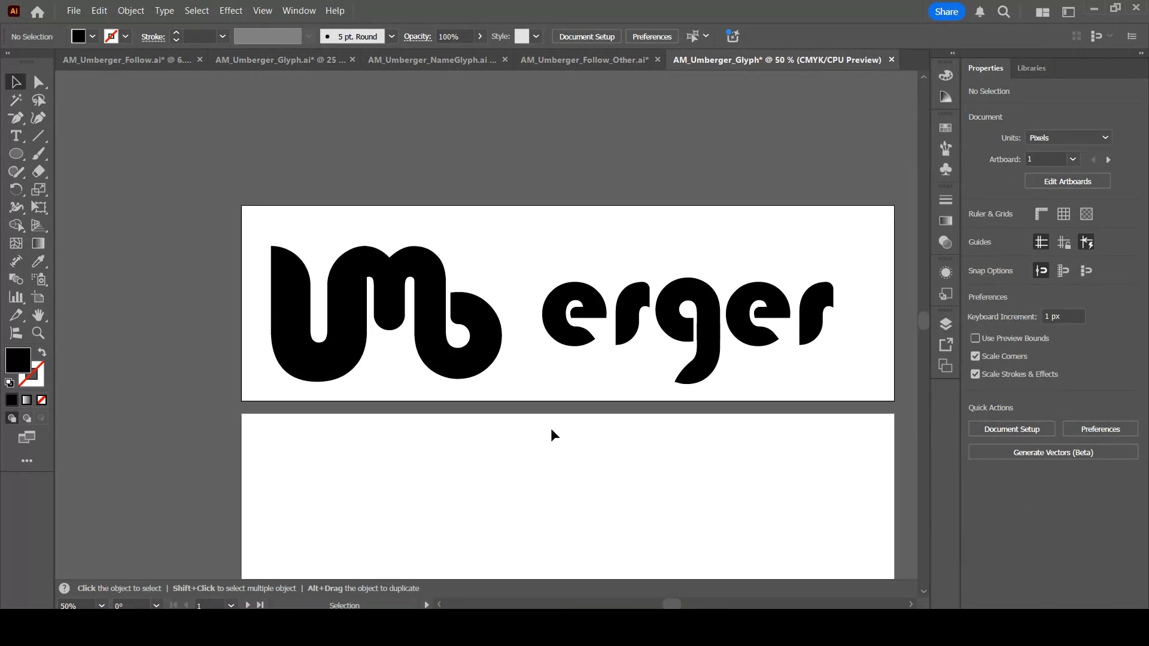
{"action": "left_click_drag", "start_coordinate": [568, 338], "coordinate": [579, 383]}
{"action": "left_click", "coordinate": [619, 375]}
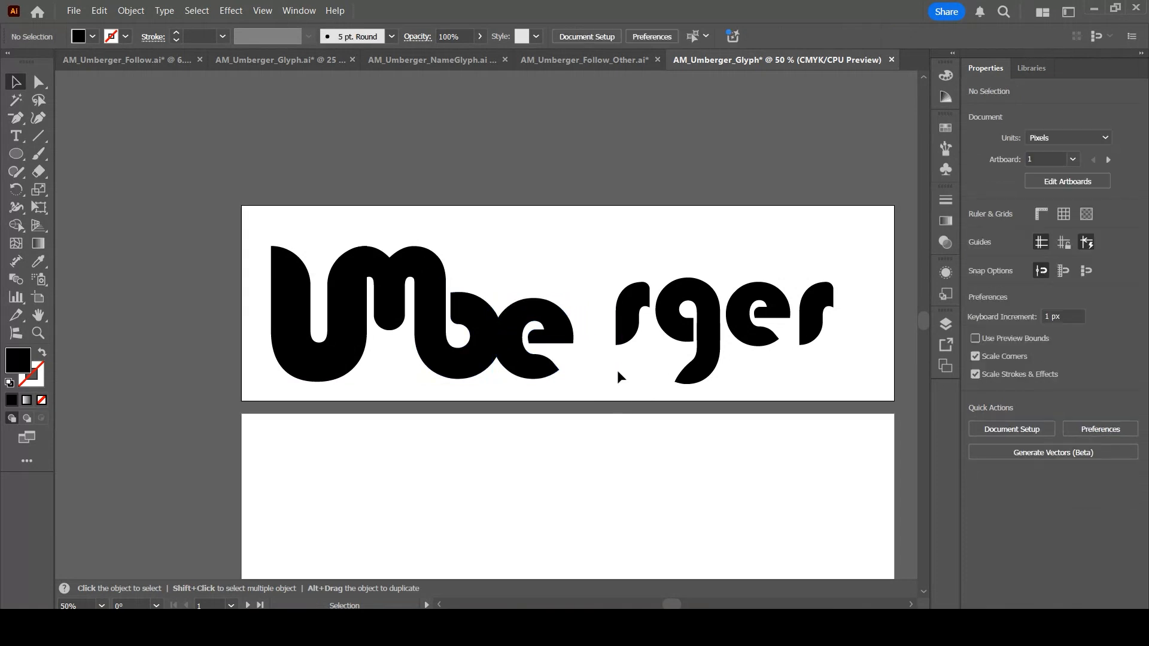
Move the r left against the e and lengthen its top arm by nudging its end anchors to the right
{"action": "left_click_drag", "start_coordinate": [633, 306], "coordinate": [608, 292]}
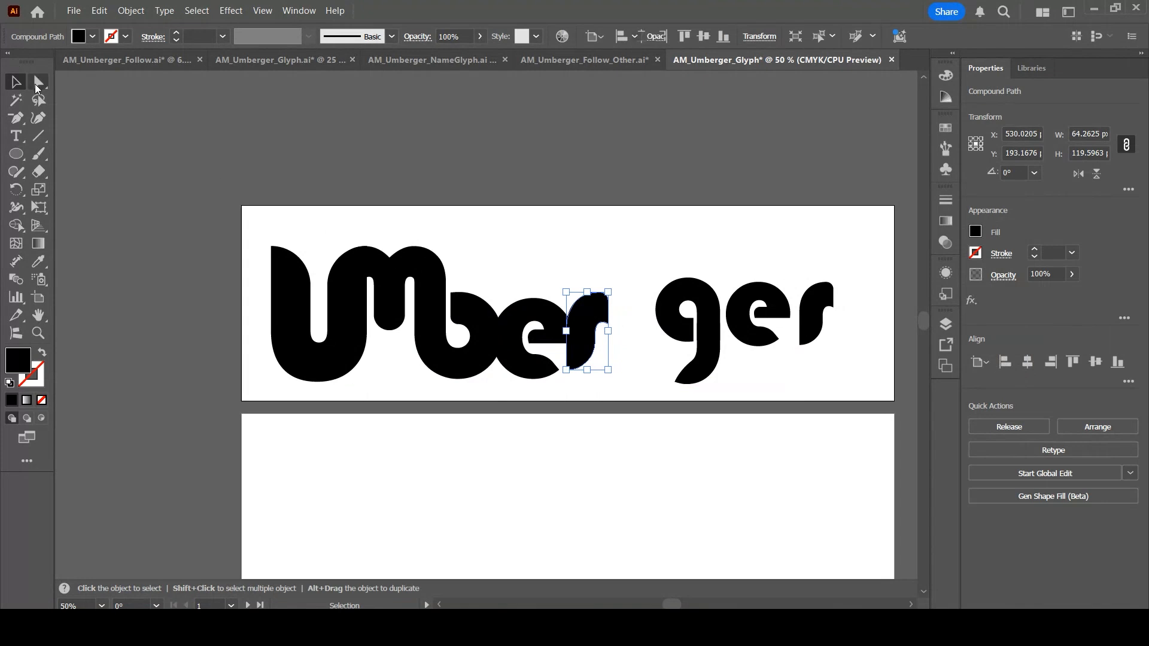
{"action": "left_click", "coordinate": [39, 82]}
{"action": "left_click", "coordinate": [636, 275]}
{"action": "left_click_drag", "start_coordinate": [603, 285], "coordinate": [619, 337]}
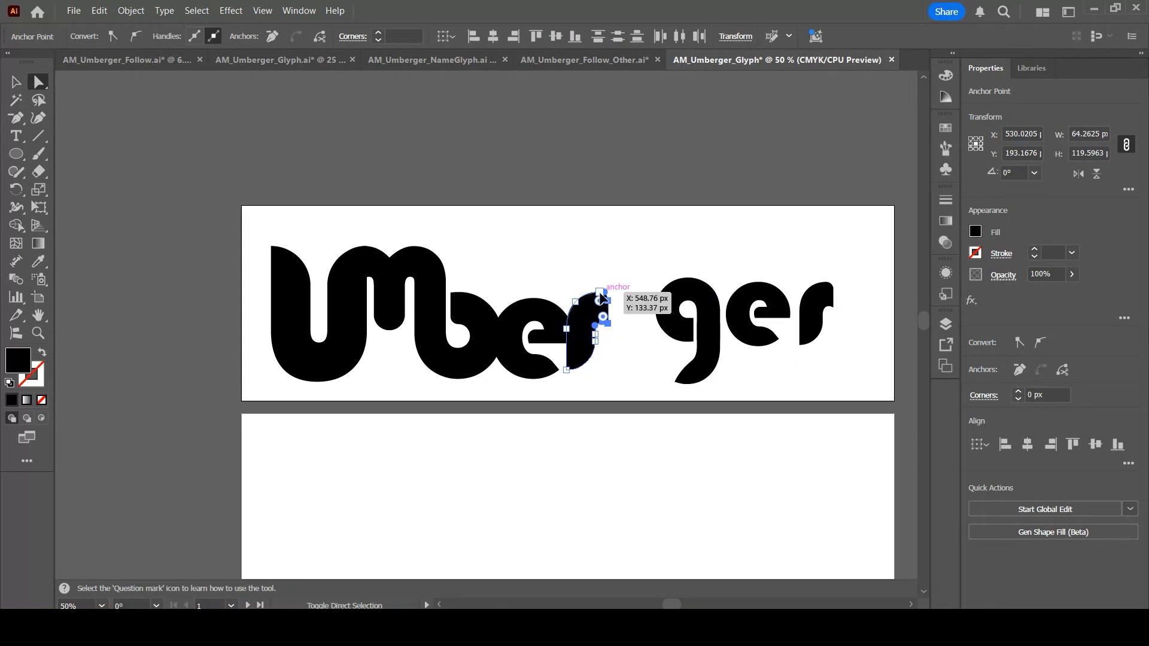
{"action": "scroll", "coordinate": [643, 302], "scroll_direction": "up", "scroll_amount": 4}
{"action": "key", "text": "Right"}
{"action": "key", "text": "Right"}
{"action": "key", "text": "Right"}
{"action": "key", "text": "Right"}
{"action": "key", "text": "Right"}
{"action": "key", "text": "Right"}
{"action": "key", "text": "Right"}
{"action": "key", "text": "Right"}
{"action": "key", "text": "Right"}
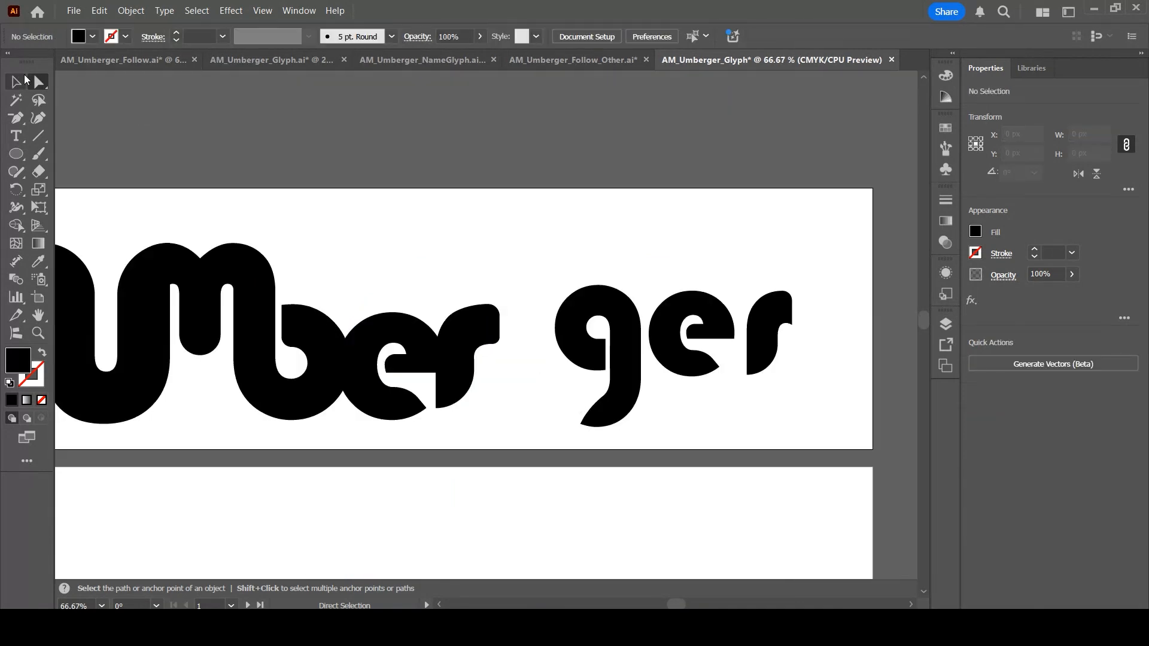
{"action": "left_click", "coordinate": [22, 81]}
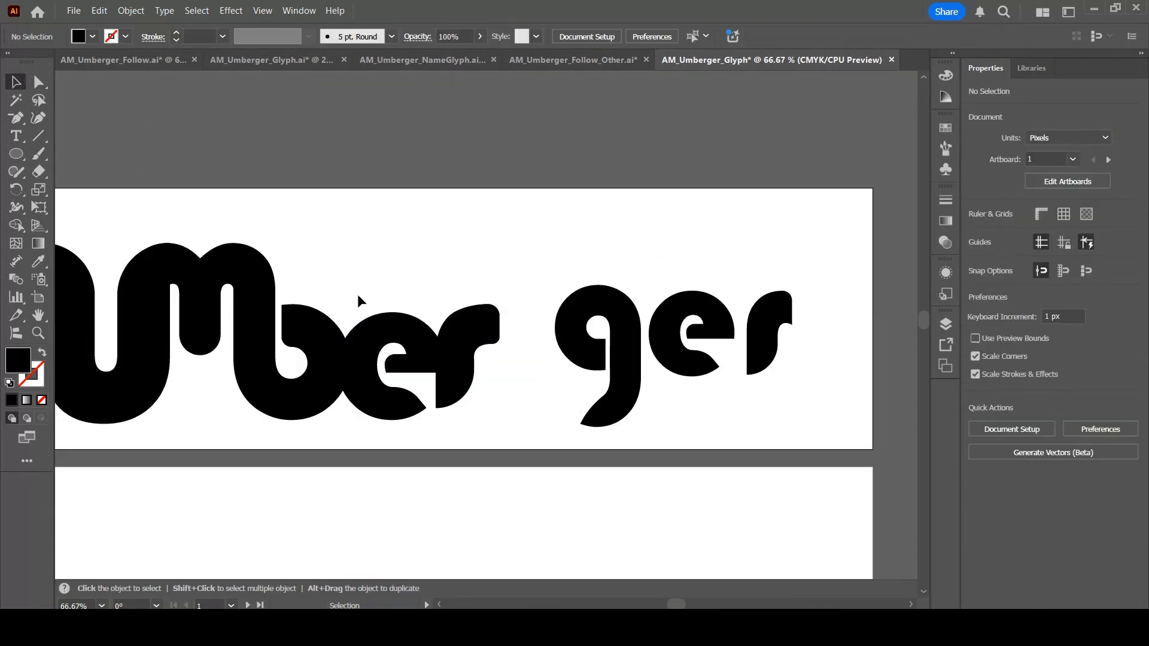
Shift the r slightly down and to the right
{"action": "left_click", "coordinate": [482, 371]}
{"action": "left_click_drag", "start_coordinate": [499, 409], "coordinate": [507, 424]}
{"action": "left_click", "coordinate": [535, 383]}
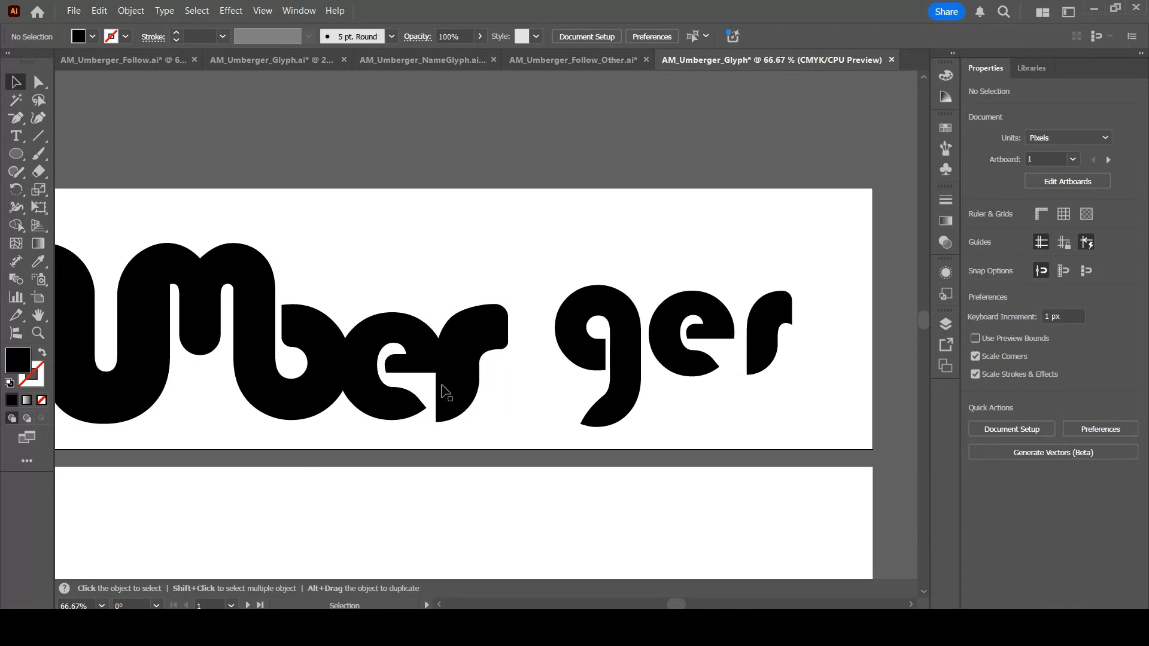
Replace the final e and r of the word with pasted copies of the reshaped e and r
{"action": "left_click", "coordinate": [485, 370]}
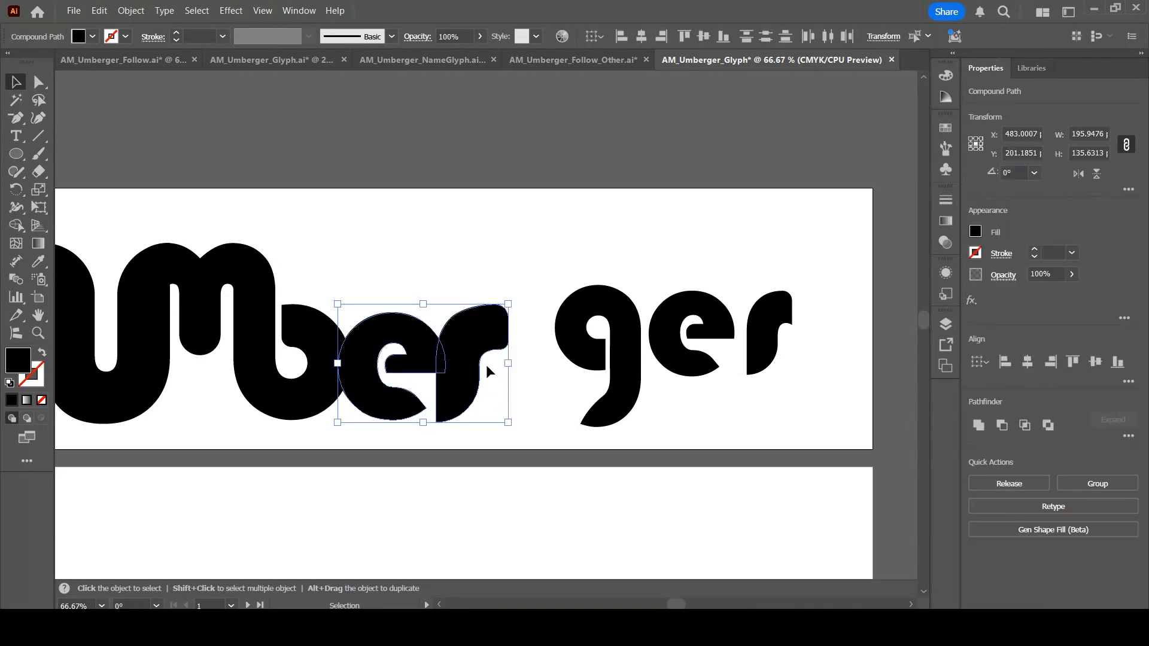
{"action": "left_click_drag", "start_coordinate": [662, 256], "coordinate": [791, 375]}
{"action": "key", "text": "Delete"}
{"action": "key", "text": "ctrl+v"}
{"action": "left_click_drag", "start_coordinate": [488, 309], "coordinate": [745, 353]}
{"action": "left_click", "coordinate": [628, 281]}
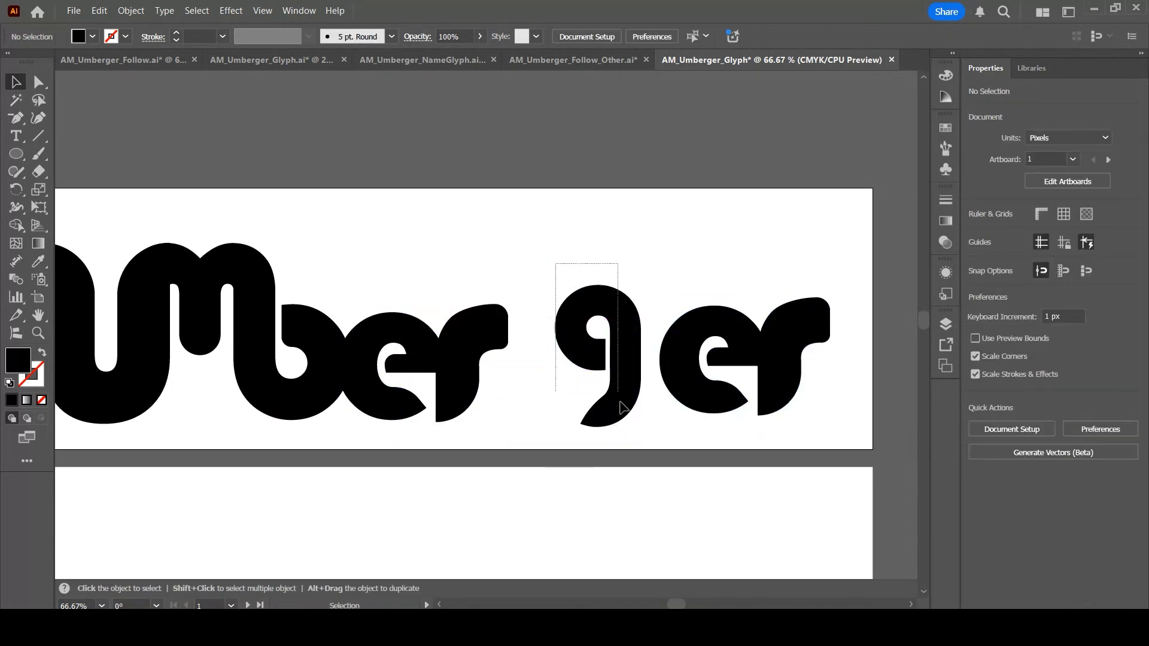
Move the g left so it joins the r and enlarge it so its tail hangs below the baseline
{"action": "left_click", "coordinate": [631, 378]}
{"action": "left_click_drag", "start_coordinate": [631, 378], "coordinate": [563, 369]}
{"action": "left_click_drag", "start_coordinate": [580, 434], "coordinate": [628, 514]}
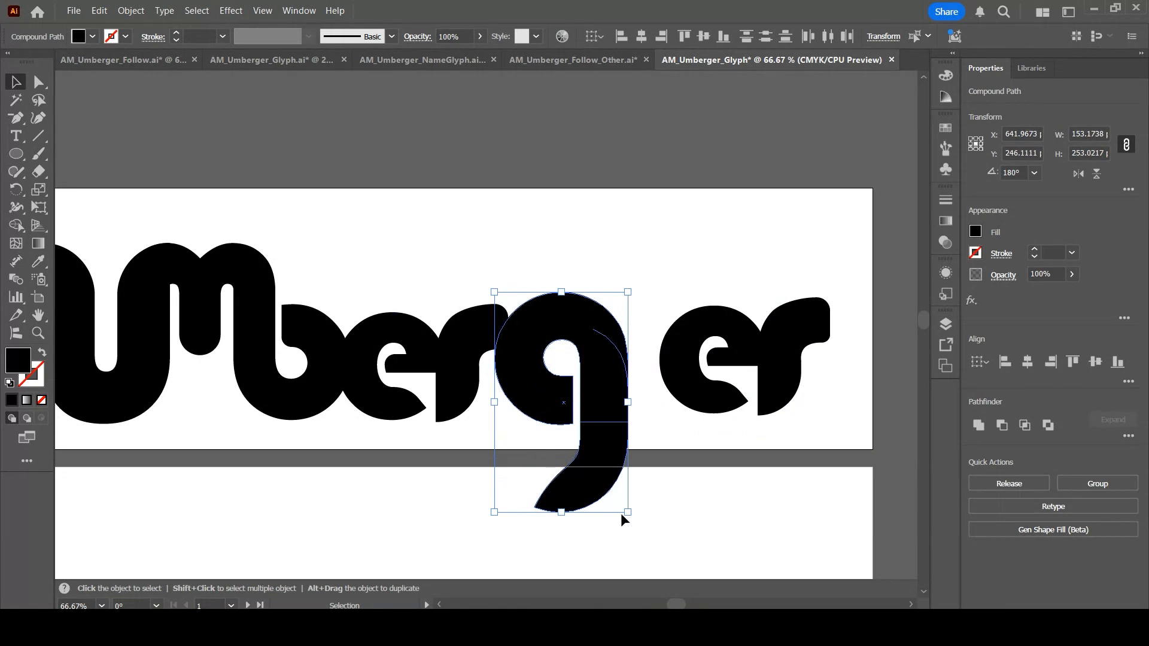
{"action": "left_click_drag", "start_coordinate": [628, 514], "coordinate": [609, 481]}
{"action": "mouse_move", "coordinate": [583, 393]}
{"action": "left_mouse_down"}
{"action": "mouse_move", "coordinate": [574, 457]}
{"action": "mouse_move", "coordinate": [589, 395]}
{"action": "left_mouse_up"}
{"action": "left_click", "coordinate": [493, 383]}
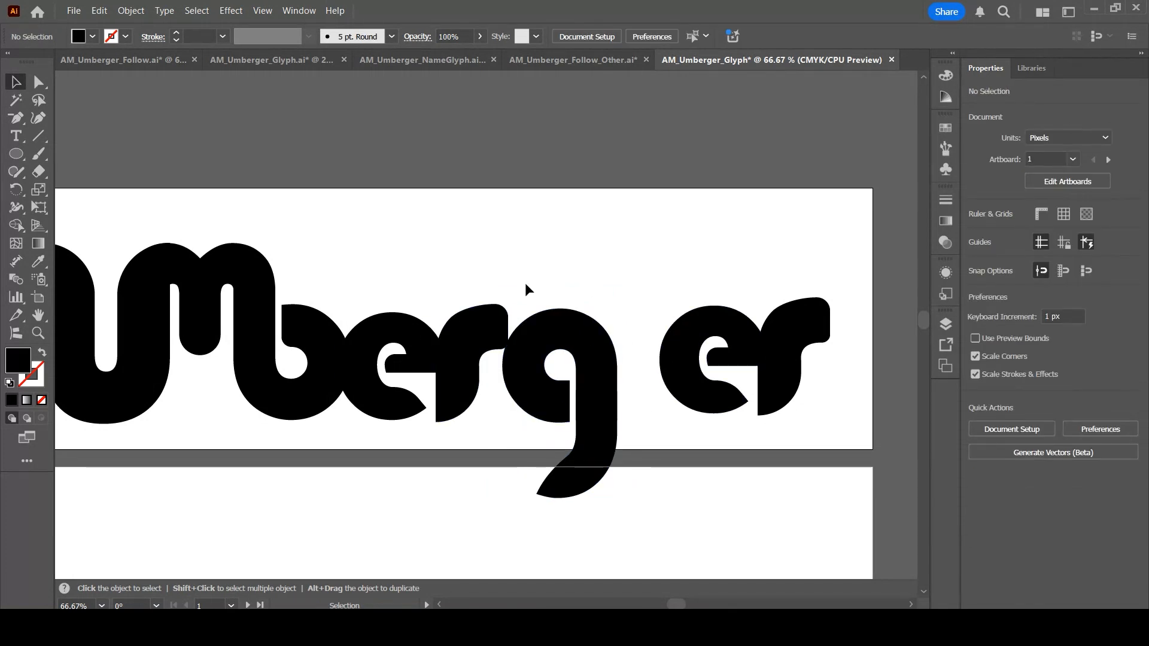
Move the final e and r left so they join the g
{"action": "left_click", "coordinate": [598, 377]}
{"action": "left_click_drag", "start_coordinate": [624, 279], "coordinate": [591, 374]}
{"action": "left_click_drag", "start_coordinate": [646, 262], "coordinate": [817, 384]}
{"action": "left_click_drag", "start_coordinate": [784, 347], "coordinate": [728, 350]}
{"action": "left_click", "coordinate": [503, 225]}
{"action": "left_click_drag", "start_coordinate": [526, 243], "coordinate": [597, 197]}
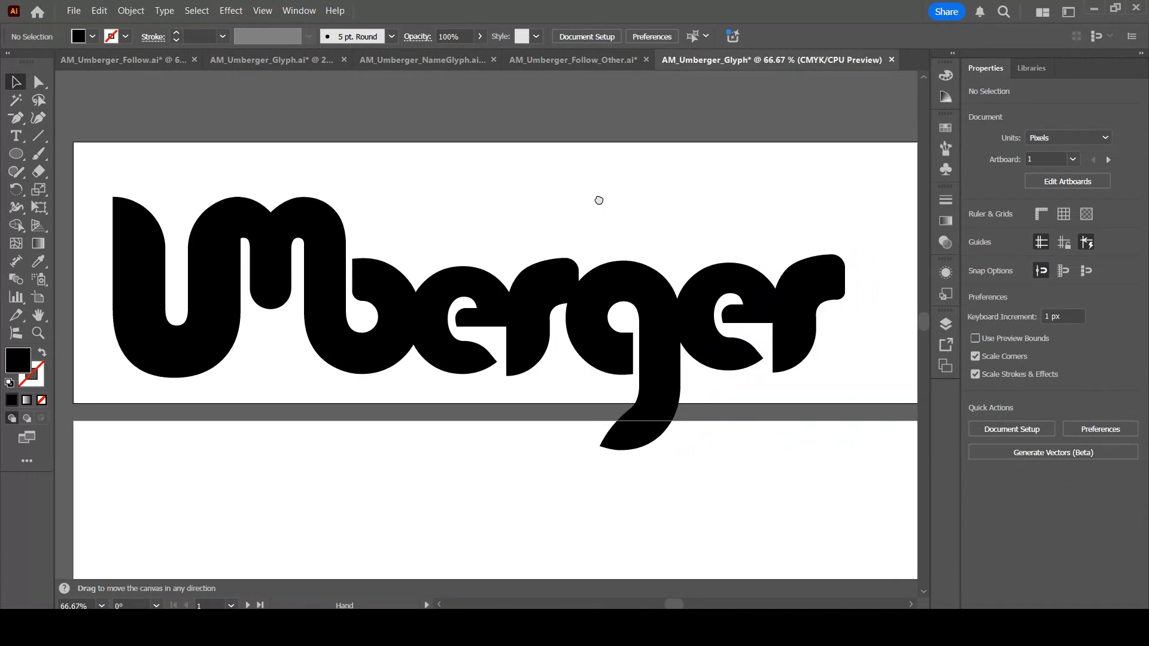
Scale the whole word down and reposition it within the artboard
{"action": "left_click_drag", "start_coordinate": [97, 183], "coordinate": [854, 407]}
{"action": "left_click_drag", "start_coordinate": [791, 336], "coordinate": [797, 310]}
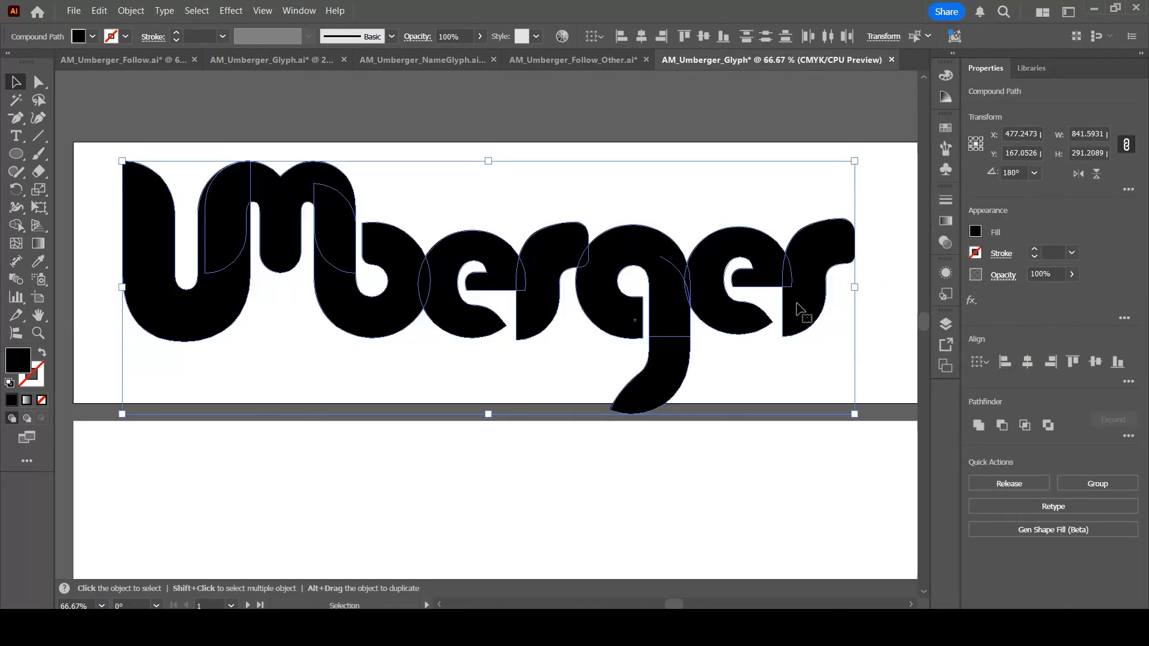
{"action": "left_click_drag", "start_coordinate": [854, 414], "coordinate": [776, 387]}
{"action": "left_click_drag", "start_coordinate": [739, 298], "coordinate": [789, 309]}
{"action": "left_click", "coordinate": [238, 354]}
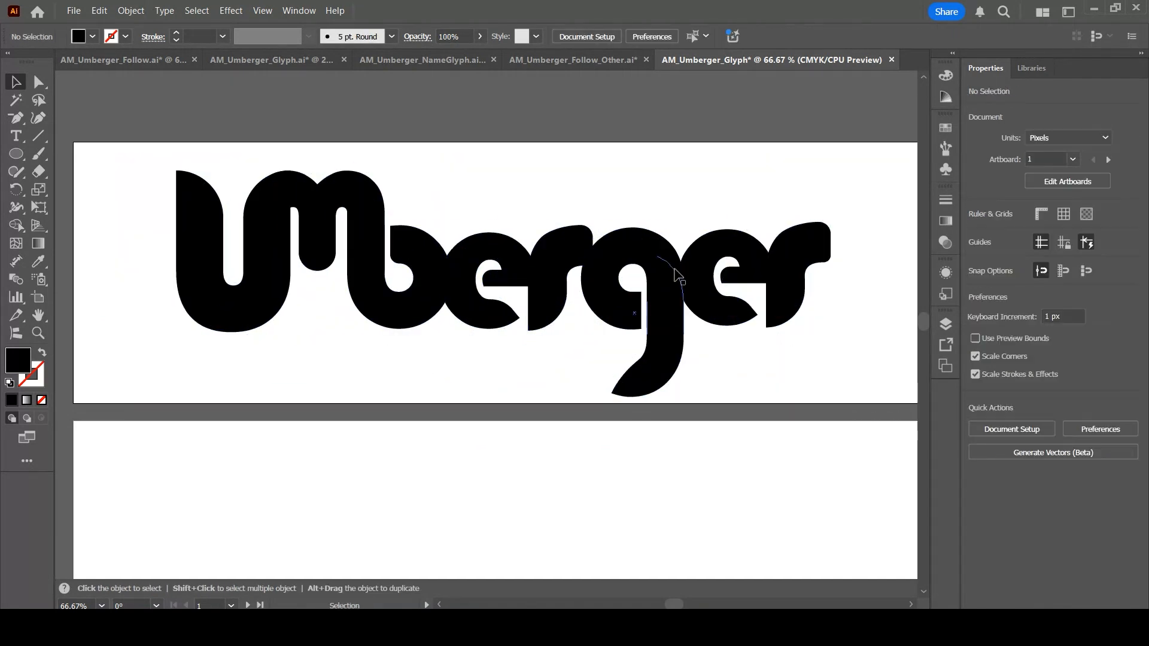
Select all the letters and unite them into a single shape with Pathfinder
{"action": "key", "text": "ctrl+minus"}
{"action": "key", "text": "ctrl+minus"}
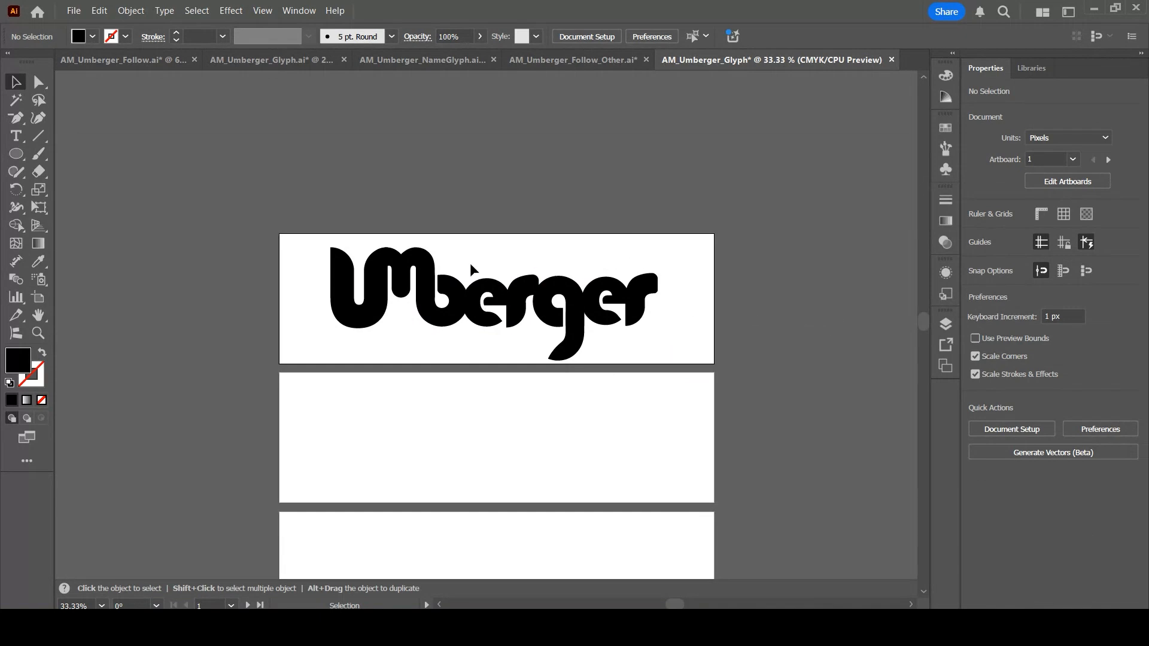
{"action": "left_click_drag", "start_coordinate": [482, 264], "coordinate": [701, 318]}
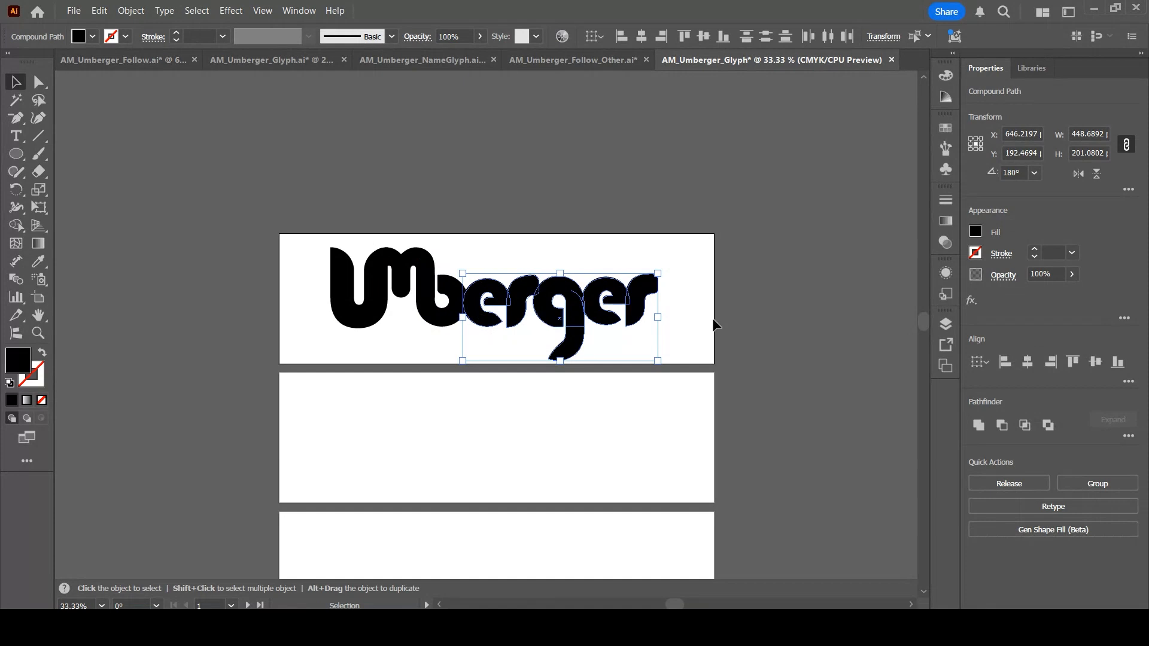
{"action": "left_click", "coordinate": [712, 315]}
{"action": "left_click_drag", "start_coordinate": [584, 292], "coordinate": [326, 303]}
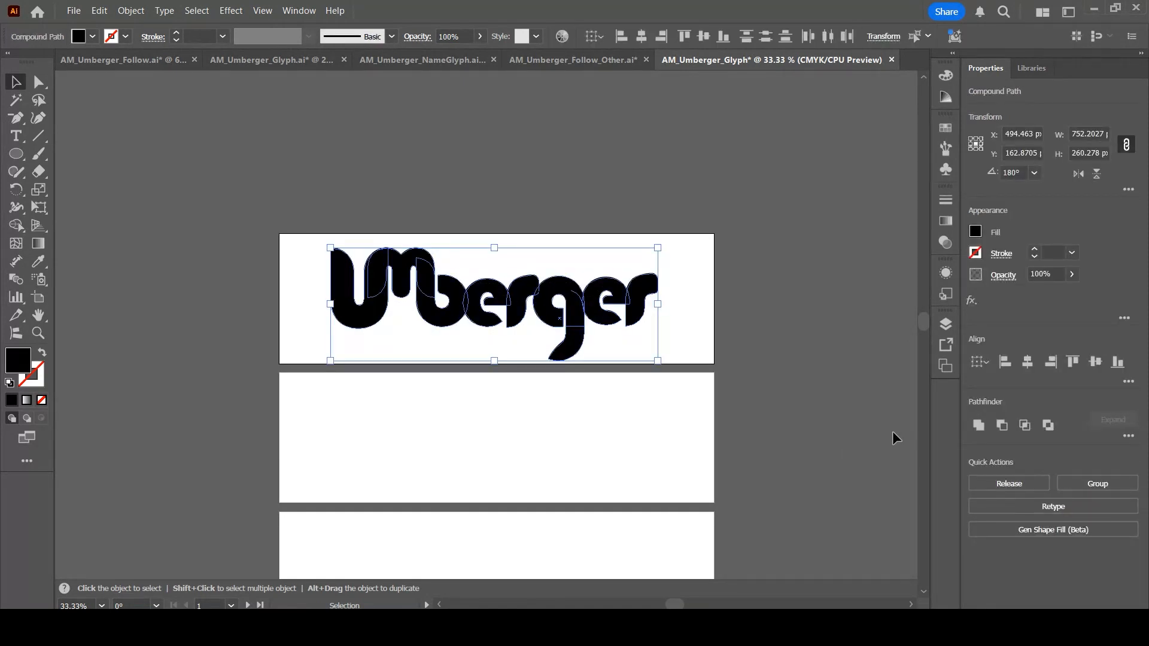
{"action": "left_click", "coordinate": [979, 425]}
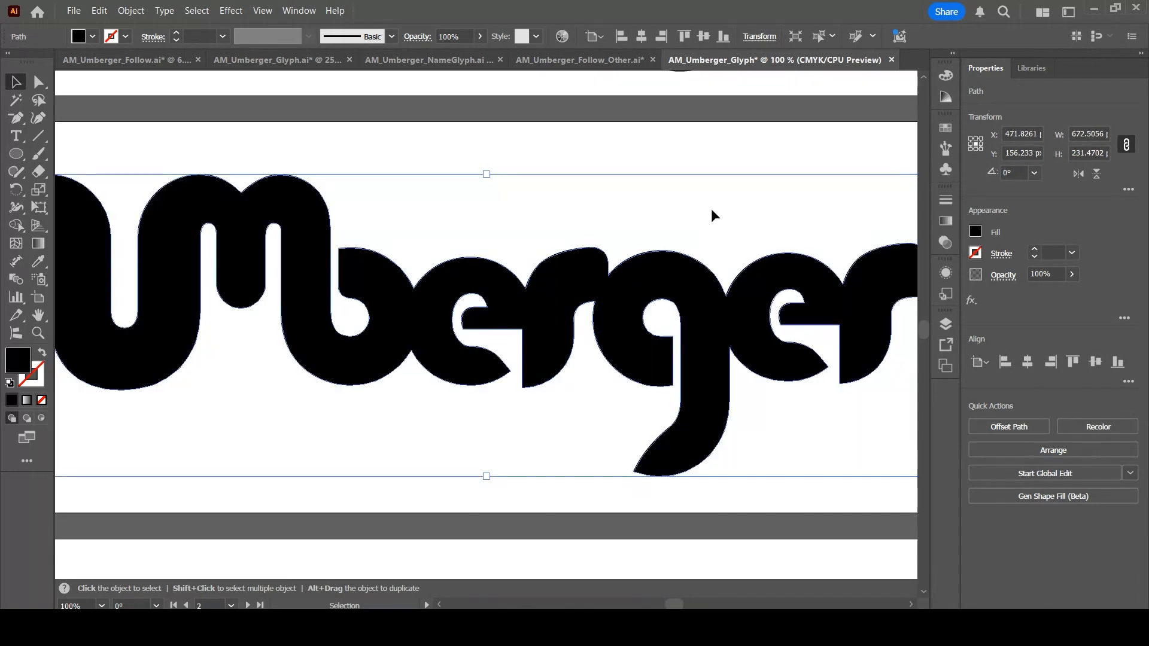
Inspect the anchor points of the united word outline
{"action": "left_click", "coordinate": [661, 326]}
{"action": "left_click", "coordinate": [661, 347]}
{"action": "left_click", "coordinate": [37, 85]}
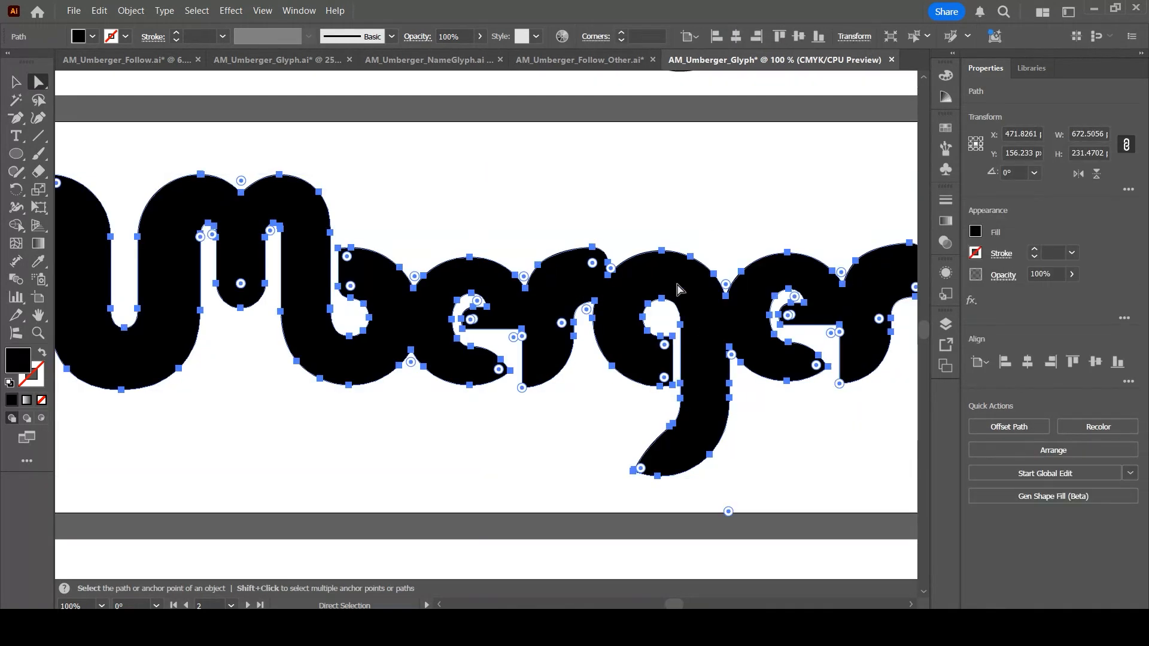
{"action": "left_click", "coordinate": [715, 233]}
{"action": "left_click", "coordinate": [664, 348]}
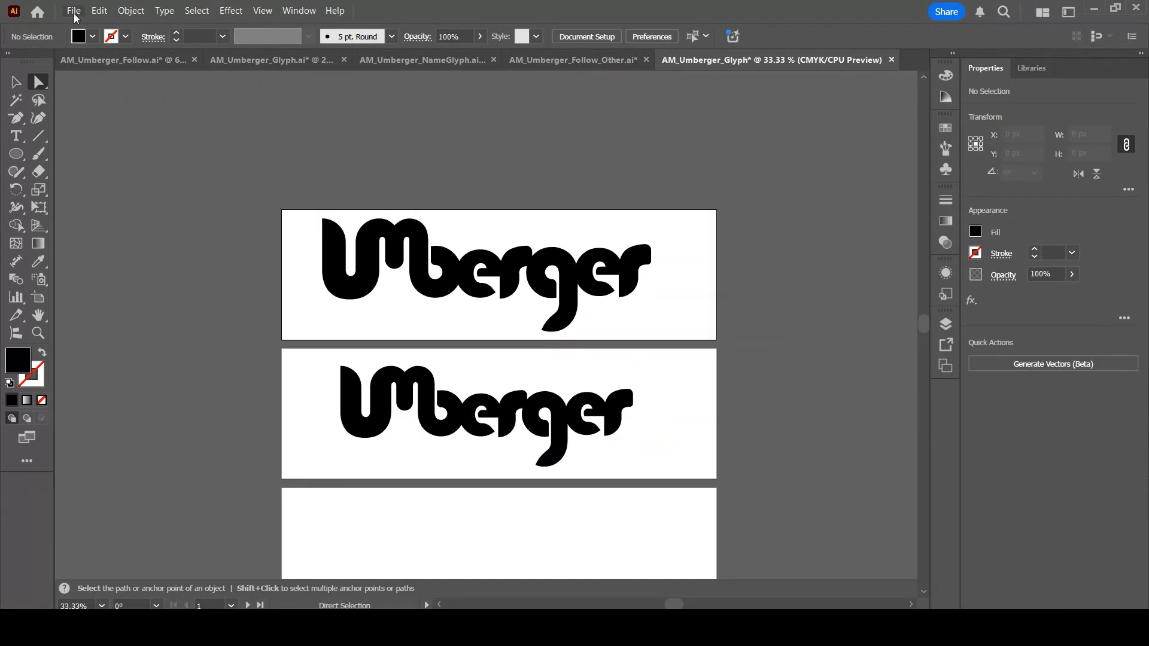
Start saving the document under a new name with Save As
{"action": "left_click", "coordinate": [74, 12]}
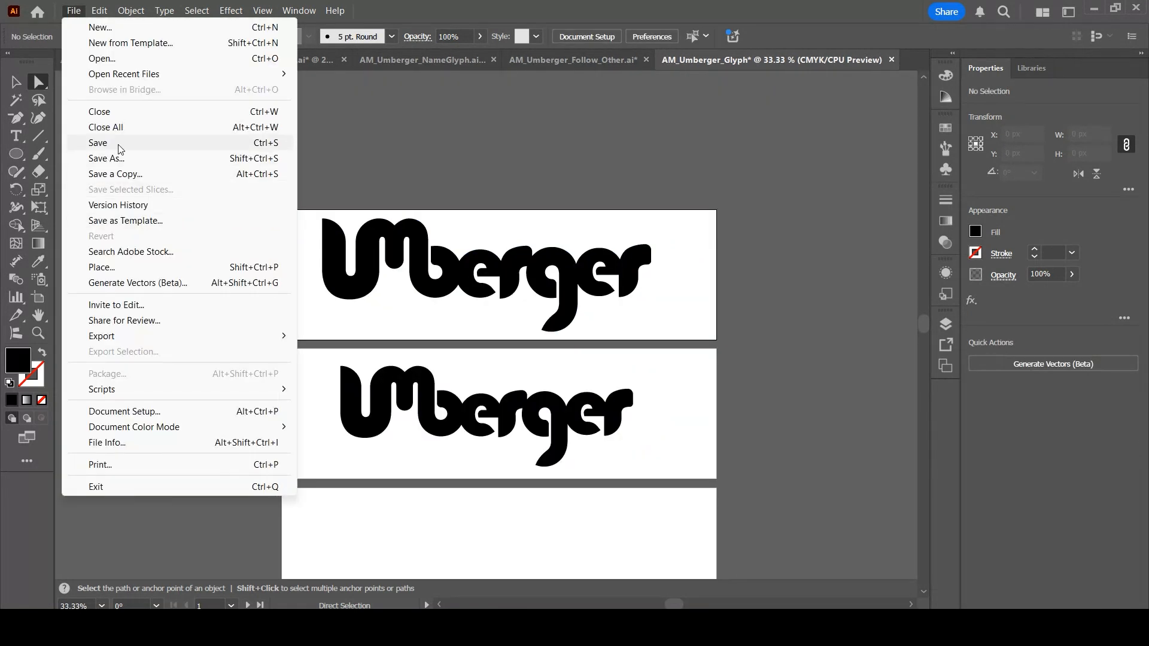
{"action": "left_click", "coordinate": [108, 159]}
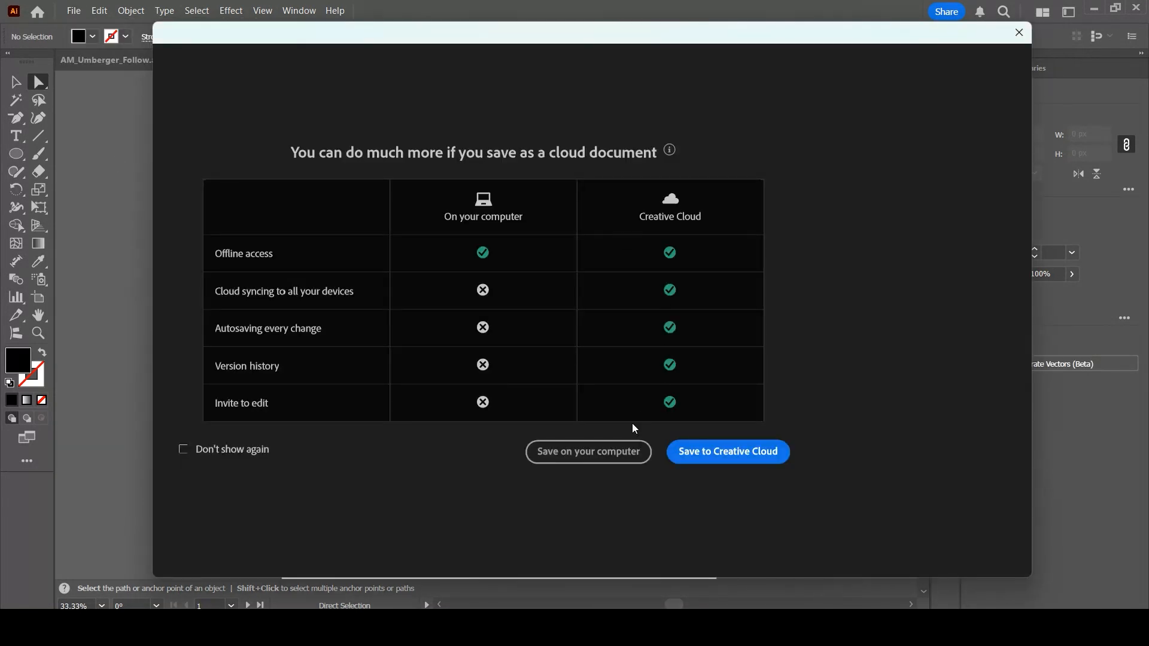